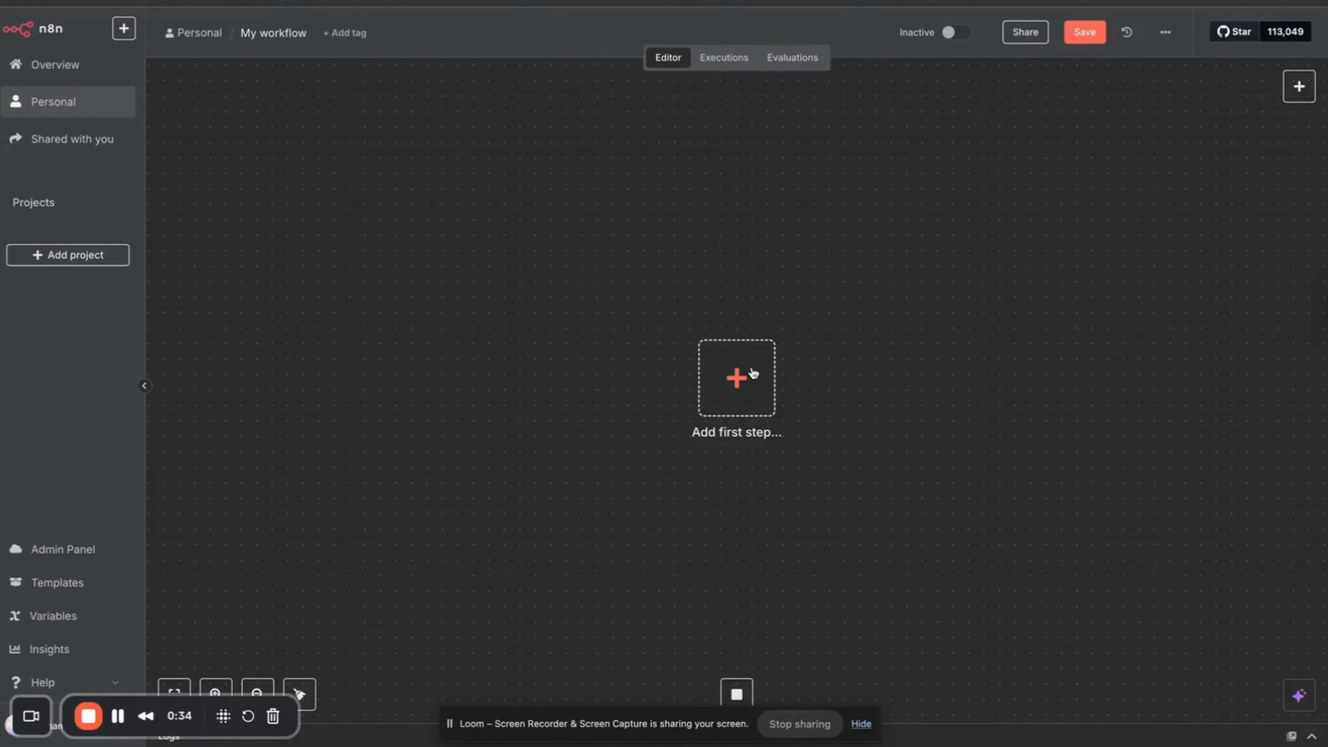
Add an On form submission trigger with the form title "Post Title" and the description "Test"
{"action": "left_click", "coordinate": [736, 380]}
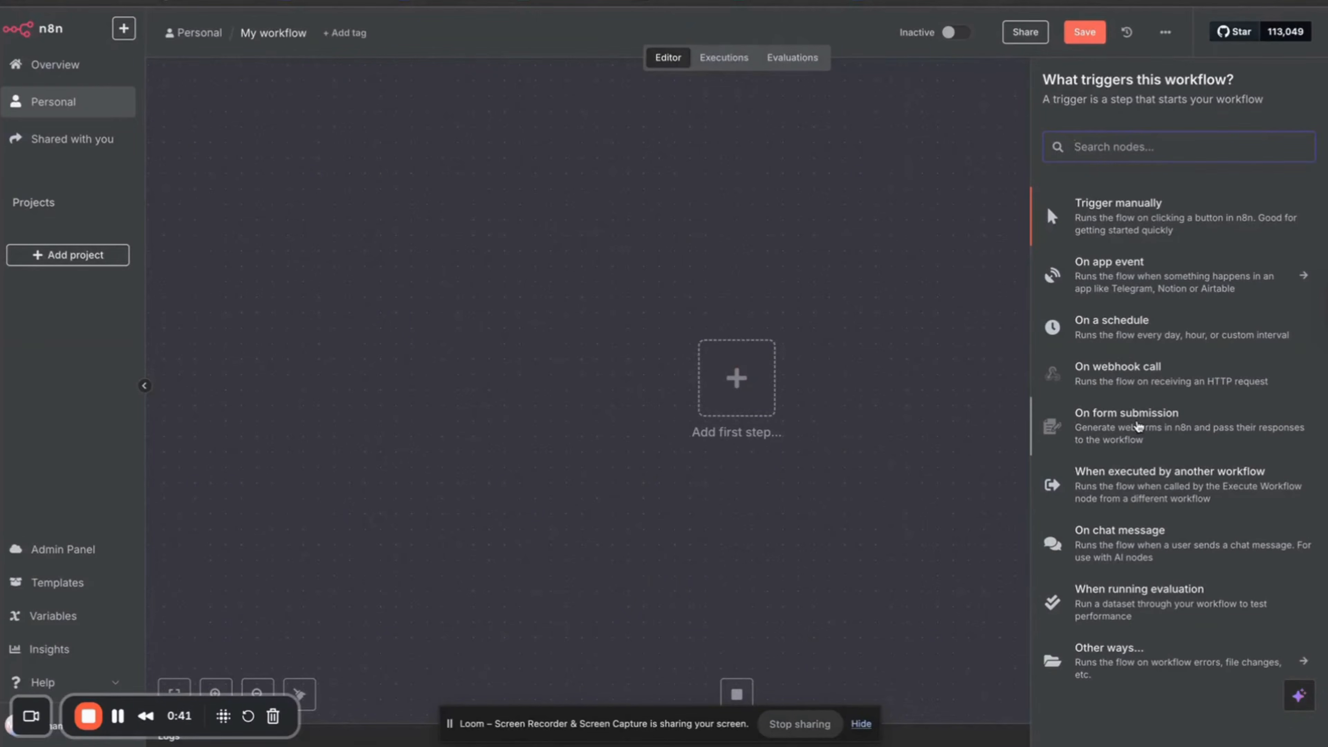
{"action": "left_click", "coordinate": [1137, 426]}
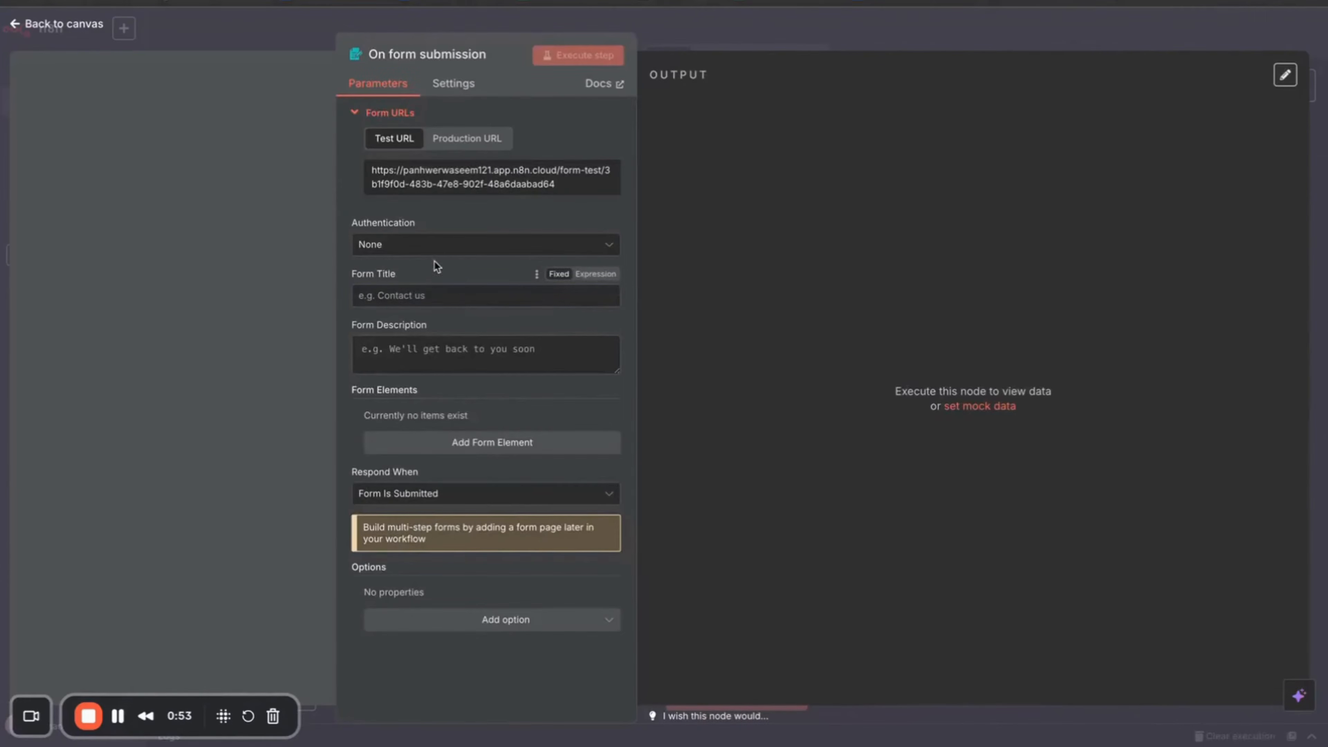
{"action": "left_click", "coordinate": [489, 296]}
{"action": "type", "text": "Post Title"}
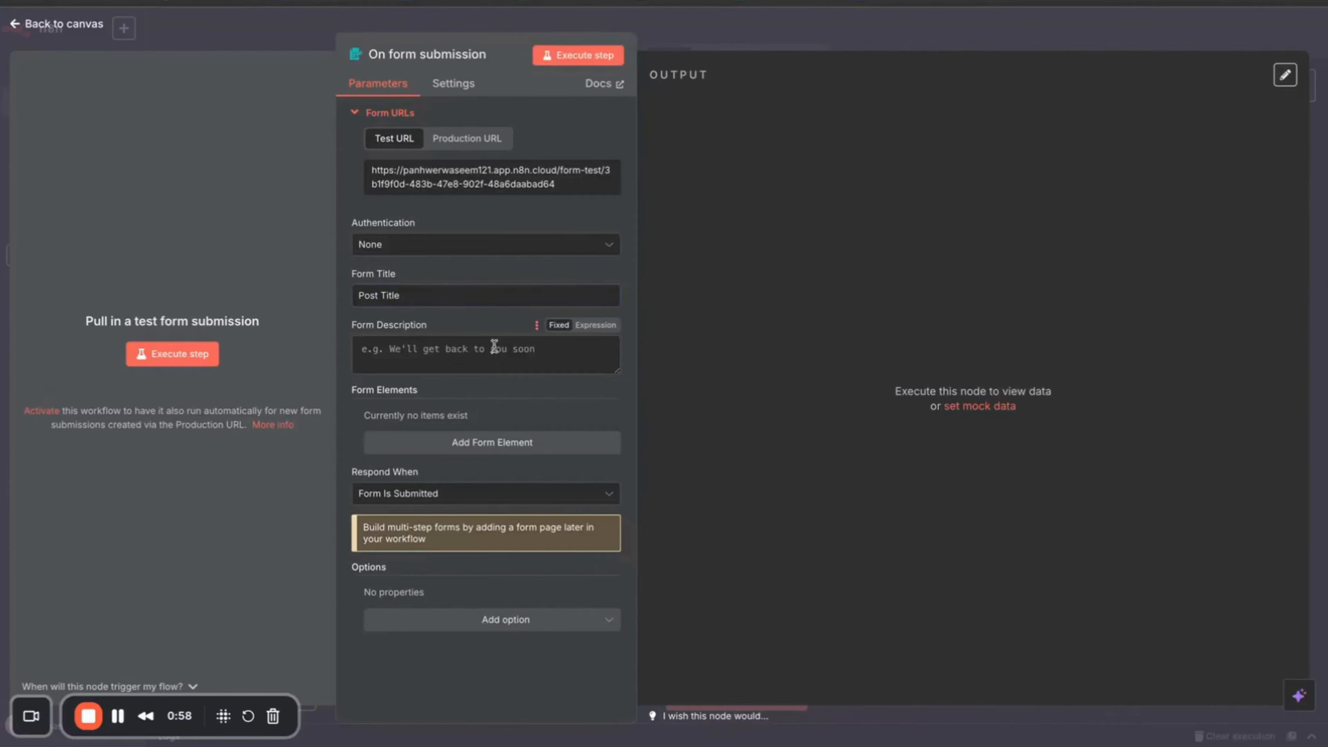
{"action": "left_click", "coordinate": [479, 348]}
{"action": "type", "text": "Test"}
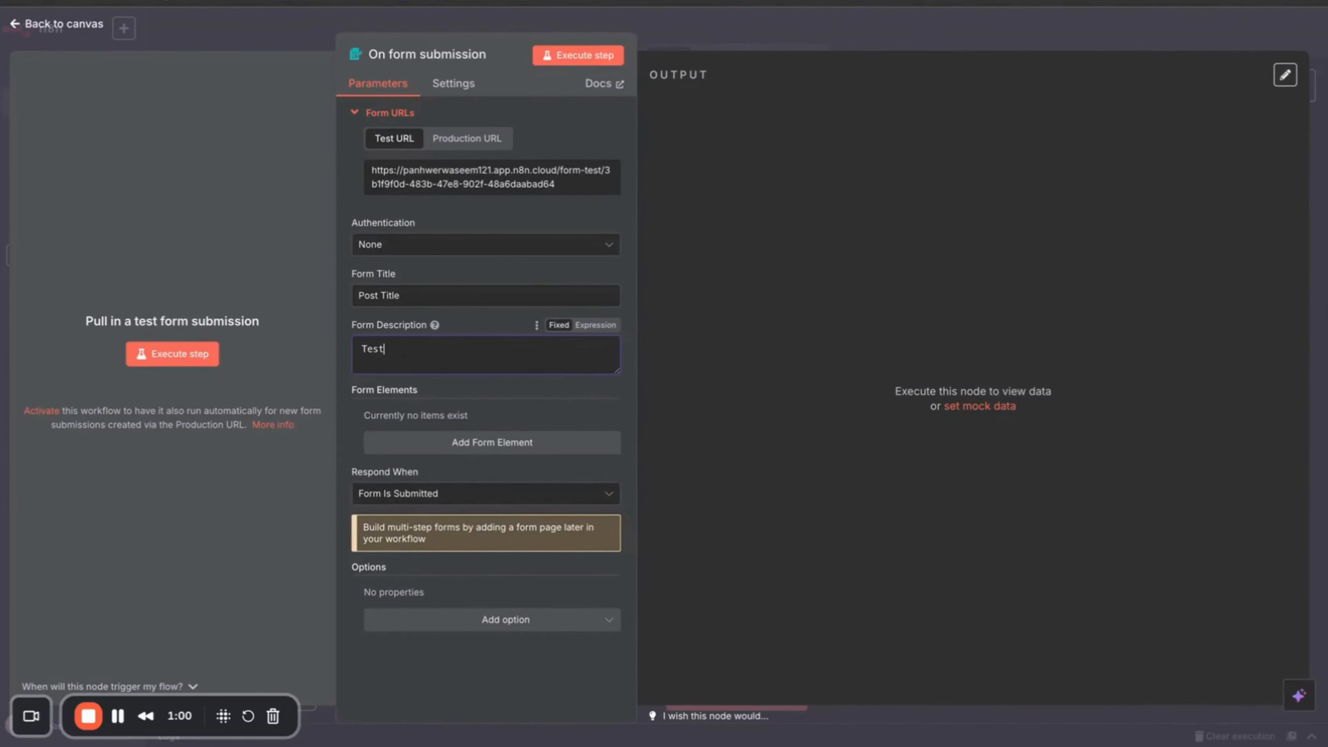
Add a form element to the trigger with the field name "Post Title"
{"action": "left_click", "coordinate": [496, 442]}
{"action": "left_click", "coordinate": [462, 438]}
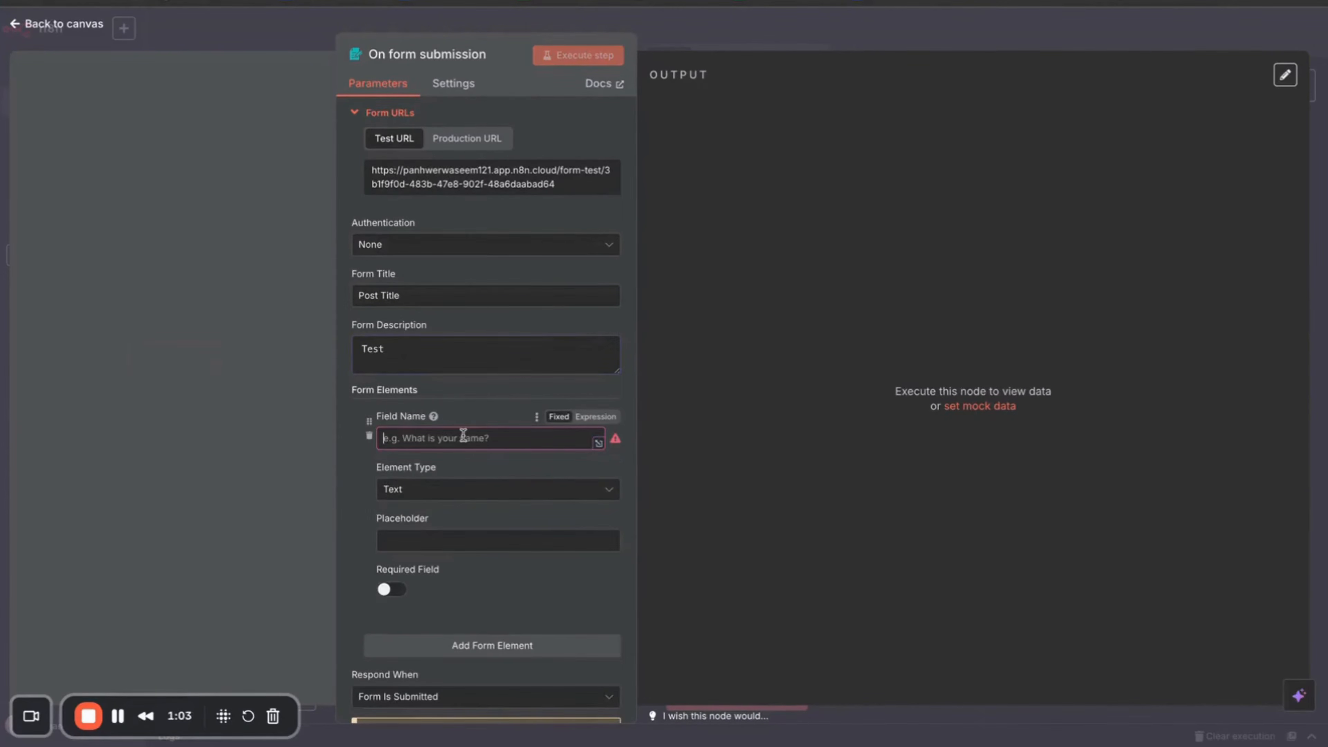
{"action": "type", "text": "Post Title"}
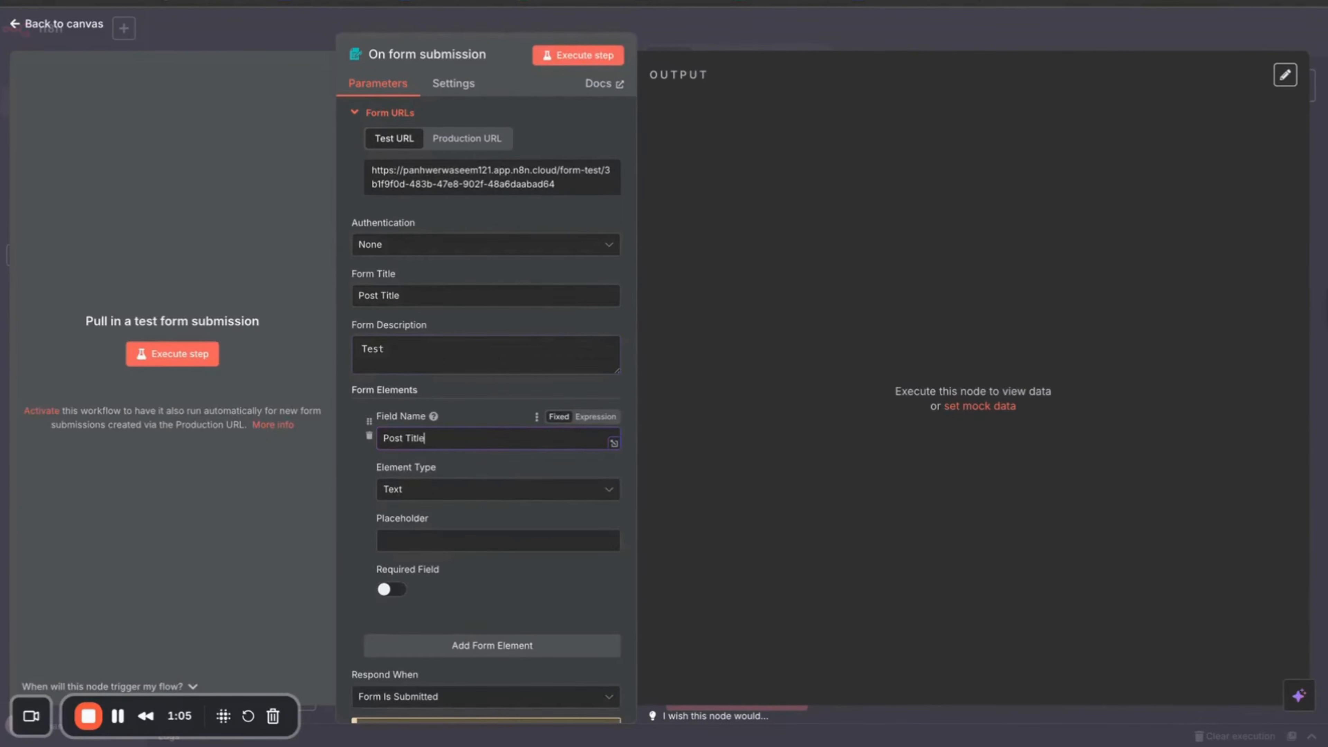
Preview the test version of the form, stop listening for a submission, and return to the canvas
{"action": "left_click", "coordinate": [172, 354]}
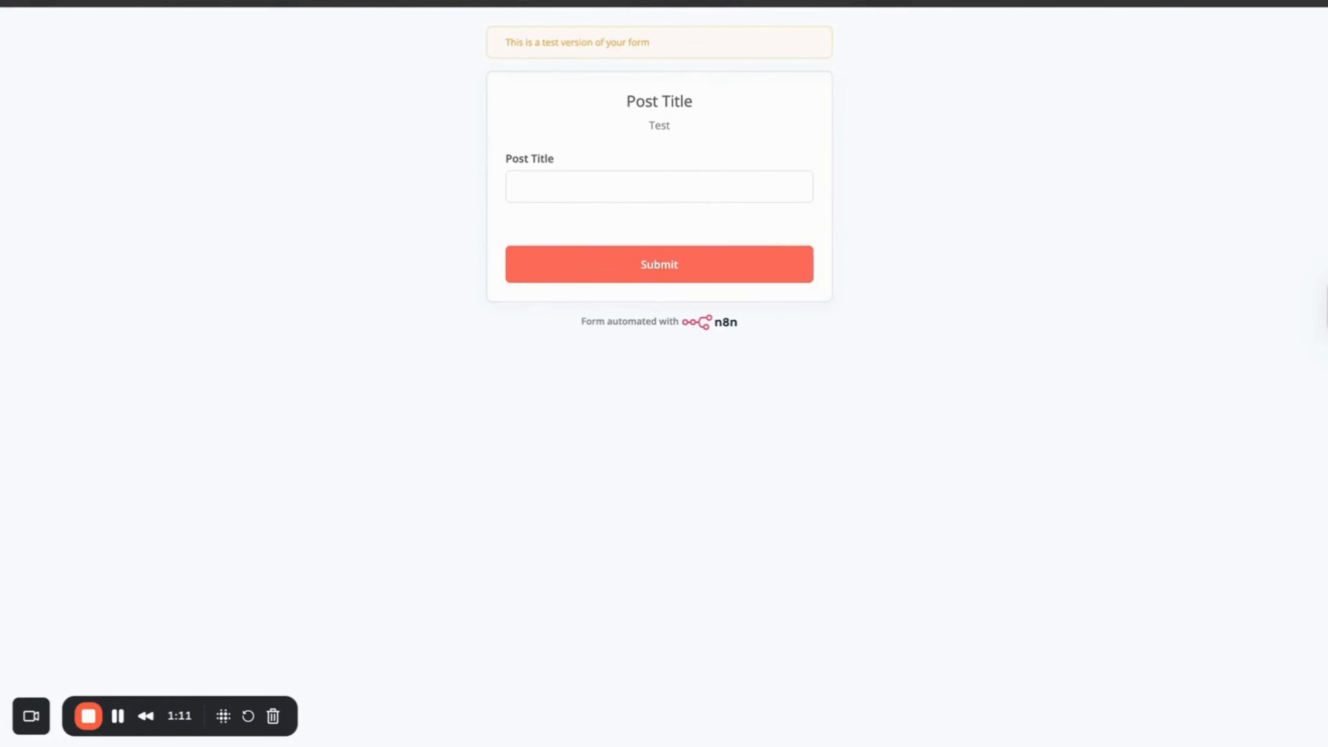
{"action": "left_click", "coordinate": [1025, 2]}
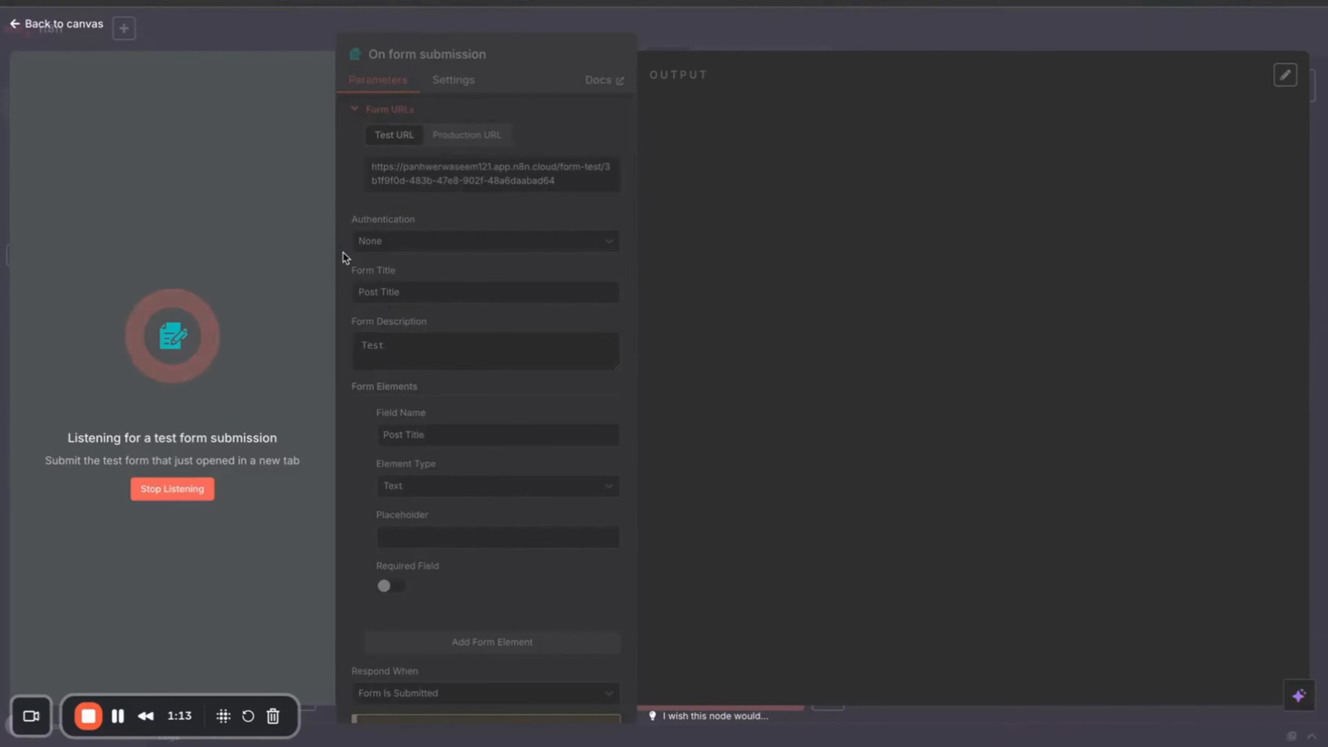
{"action": "left_click", "coordinate": [172, 489]}
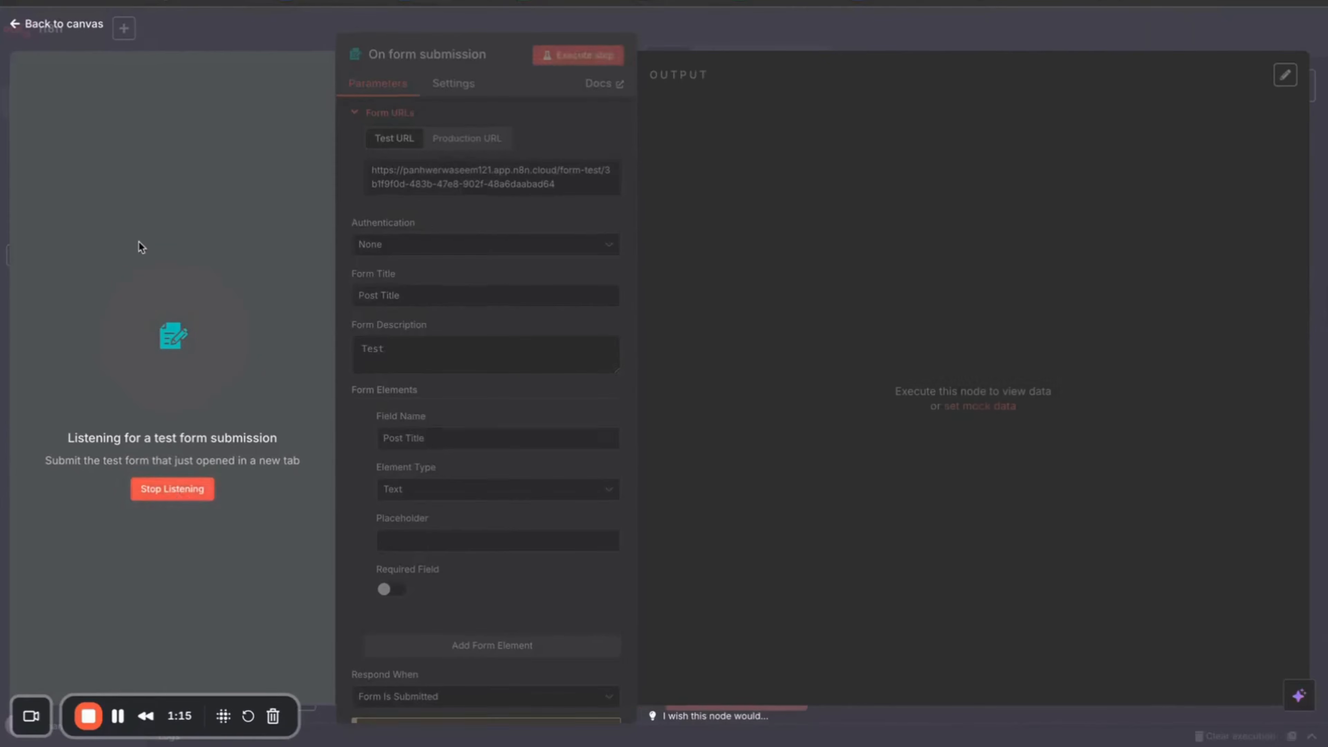
{"action": "left_click", "coordinate": [14, 26]}
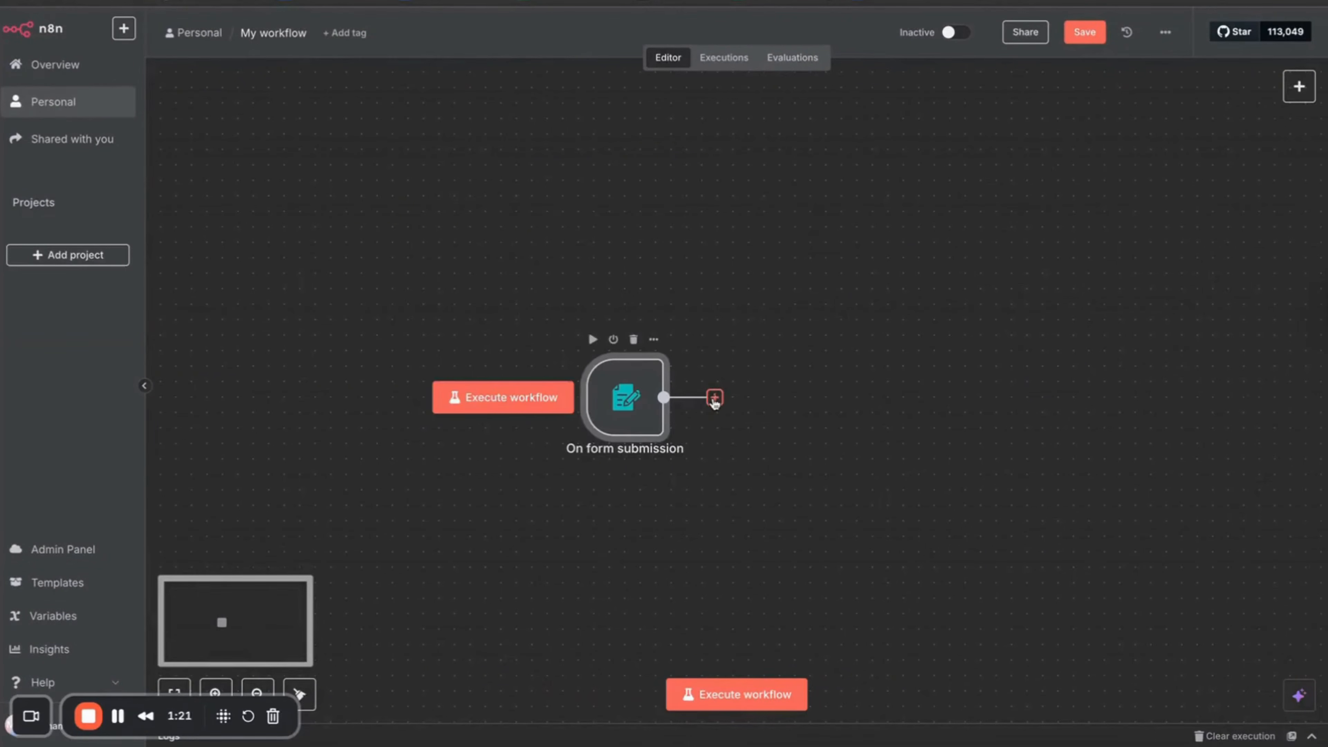
Add an AI Agent after the form trigger with Connected Chat Trigger Node as prompt source, and try executing the previous nodes
{"action": "left_click", "coordinate": [714, 398]}
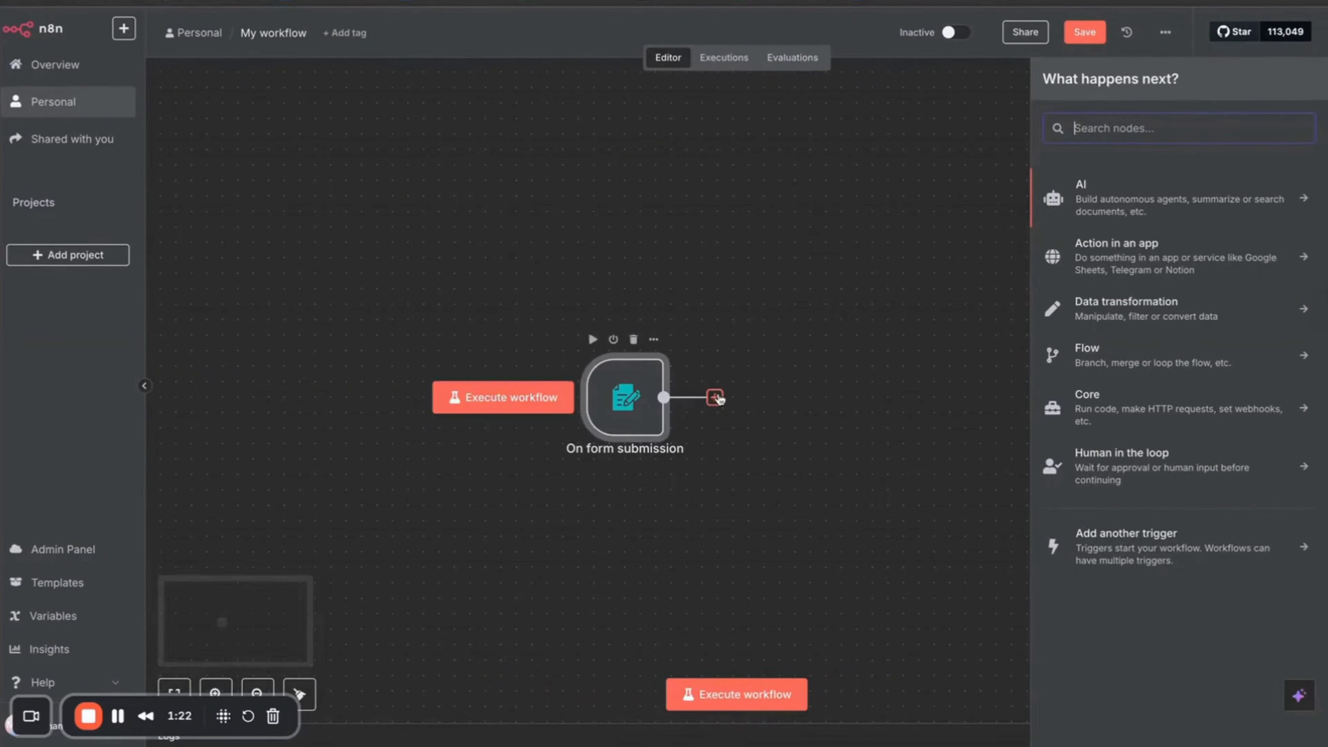
{"action": "left_click", "coordinate": [1116, 209]}
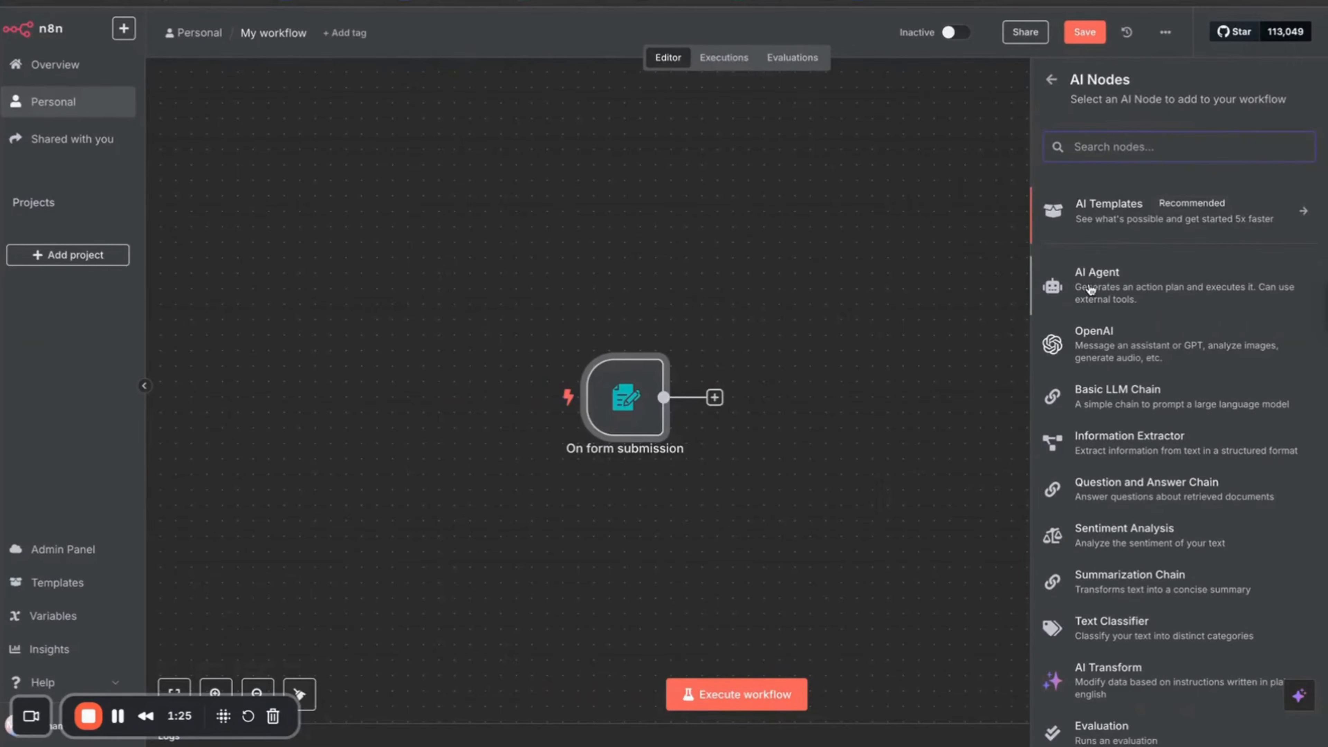
{"action": "left_click", "coordinate": [1090, 288]}
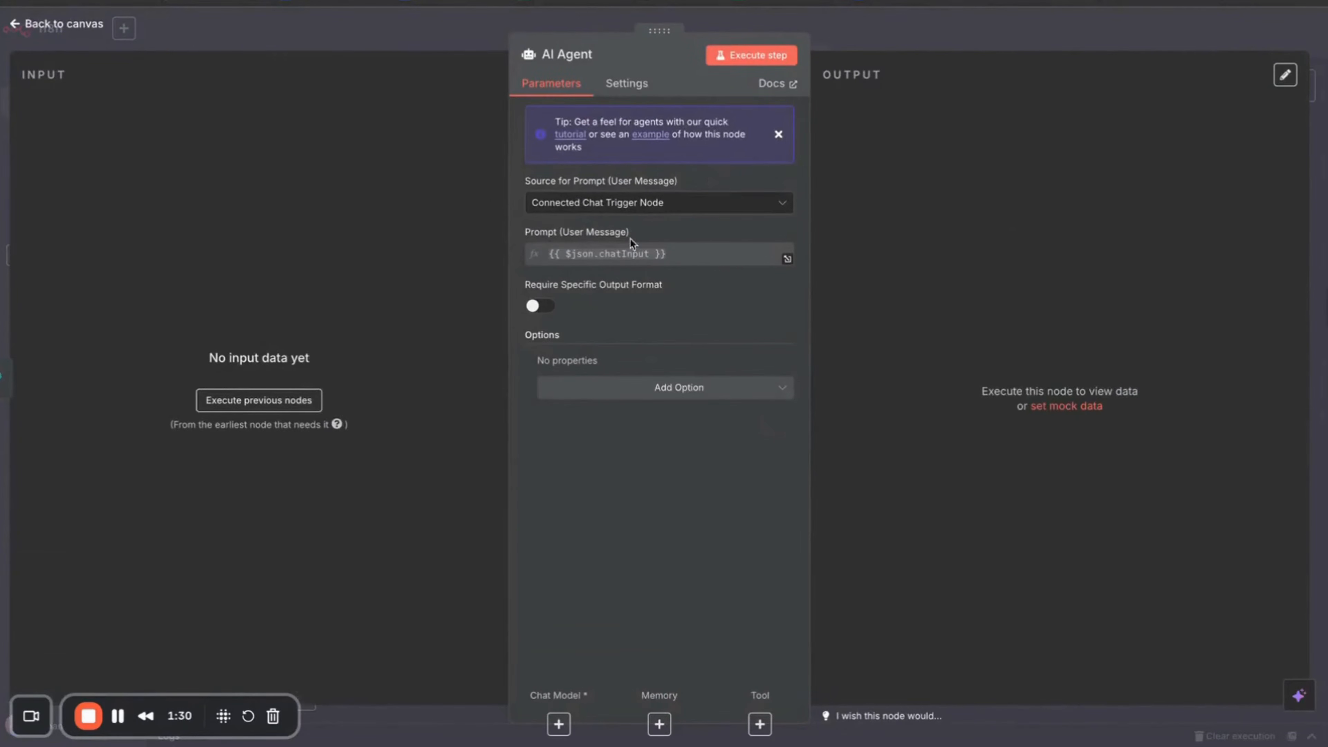
{"action": "left_click", "coordinate": [622, 204]}
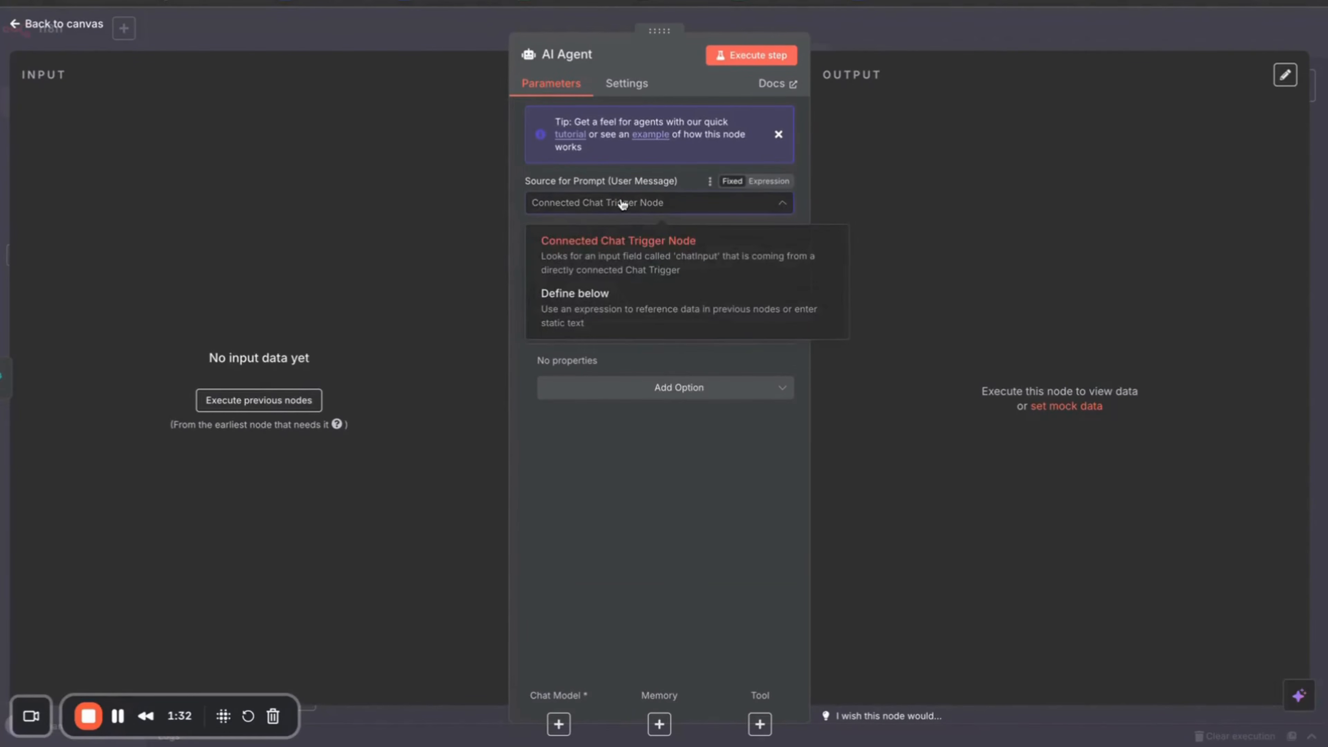
{"action": "left_click", "coordinate": [618, 247]}
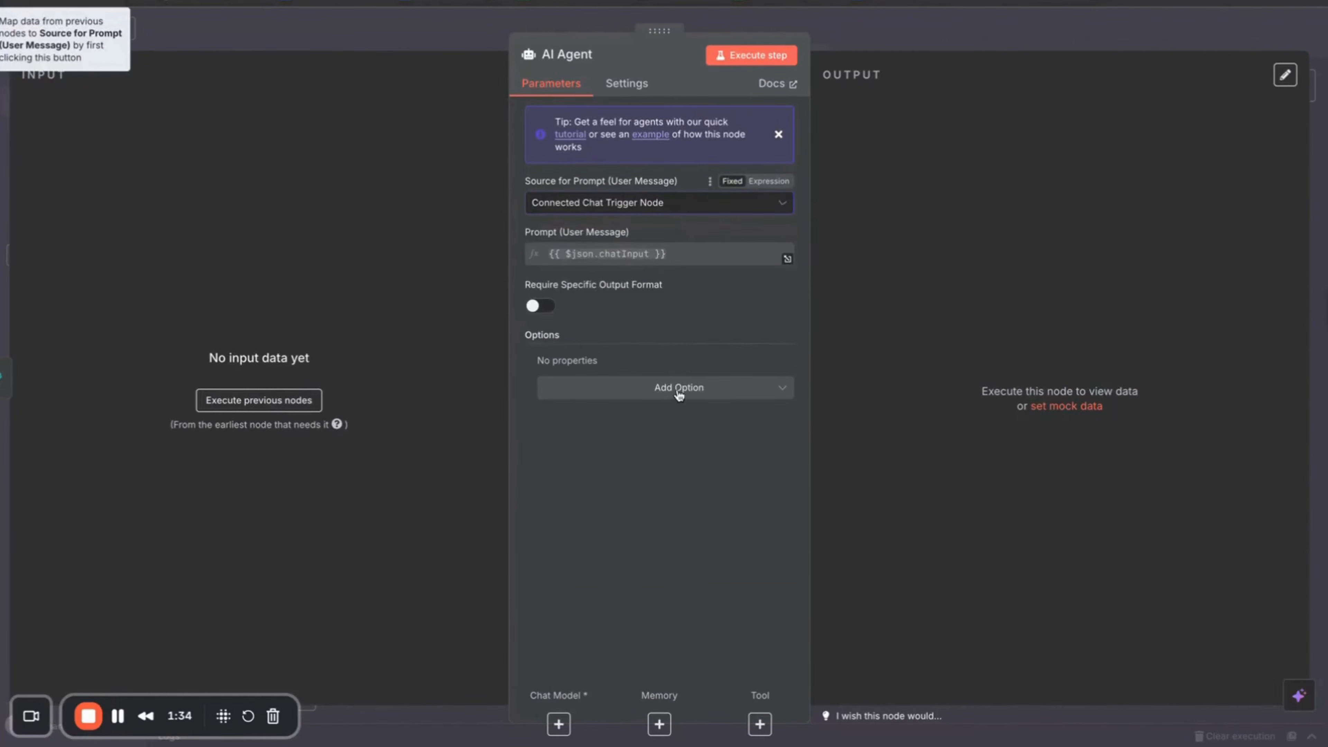
{"action": "left_click", "coordinate": [249, 401]}
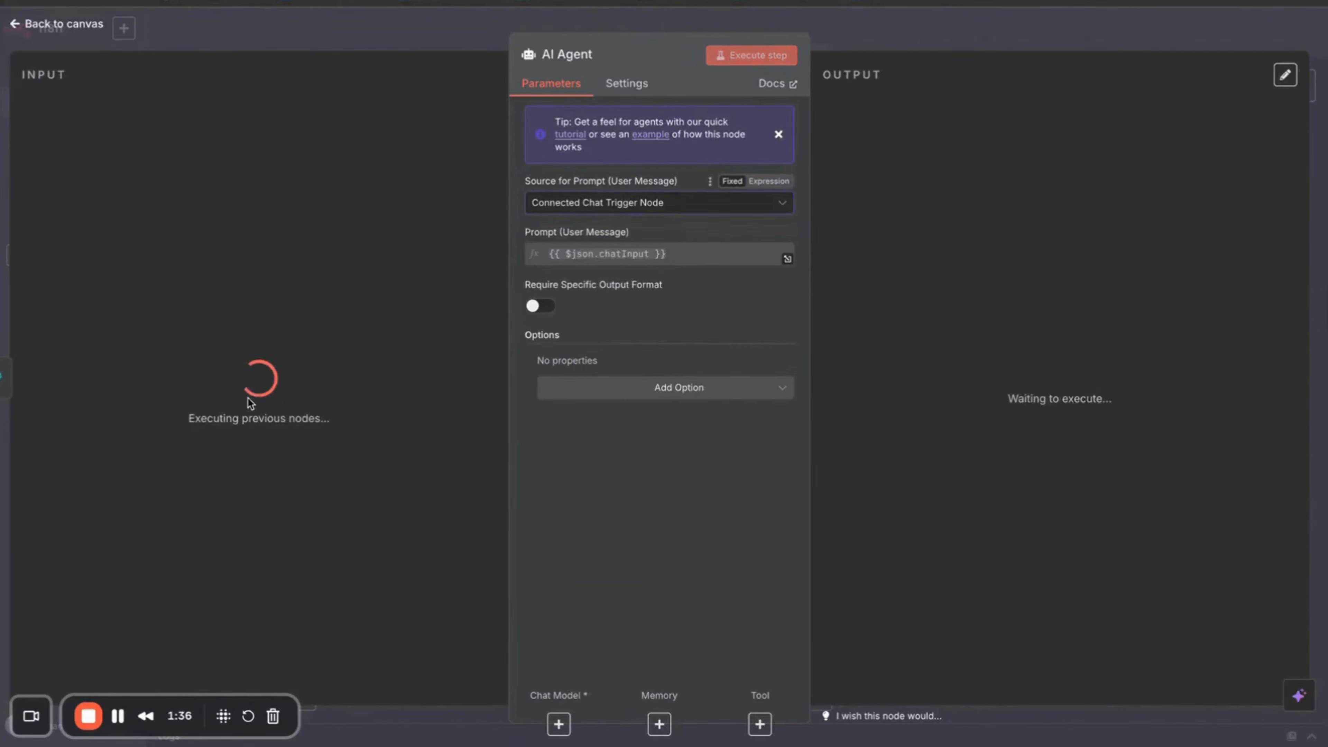
{"action": "left_click", "coordinate": [16, 26]}
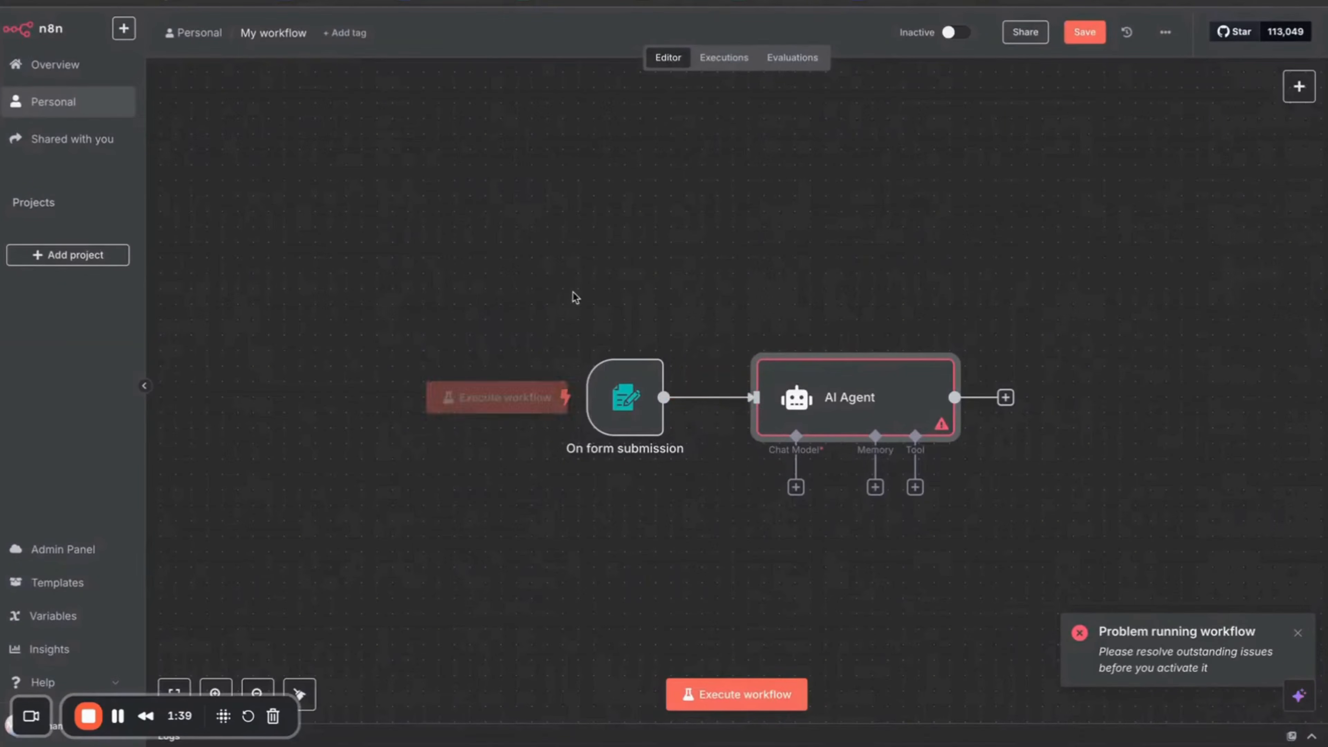
Attach an OpenAI Chat Model to the AI Agent as its chat model
{"action": "left_click", "coordinate": [796, 488]}
{"action": "type", "text": "open"}
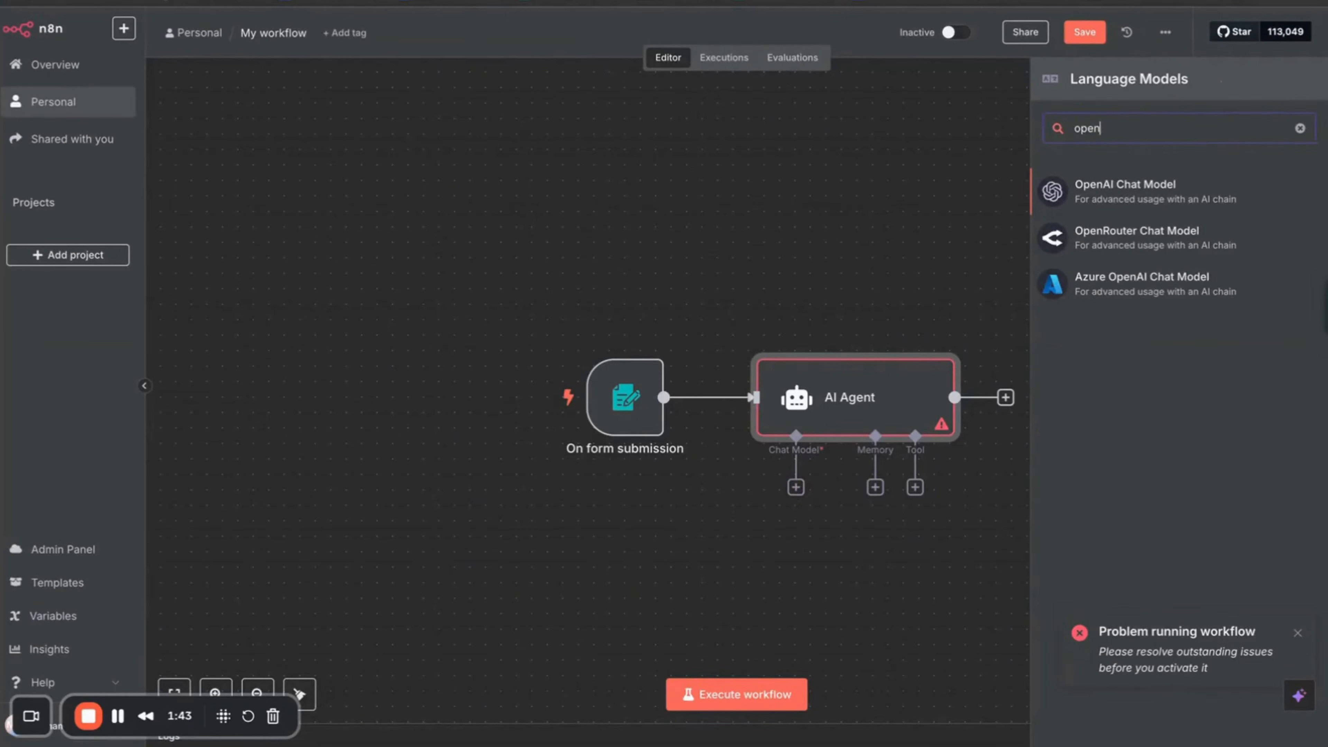
{"action": "left_click", "coordinate": [1096, 192]}
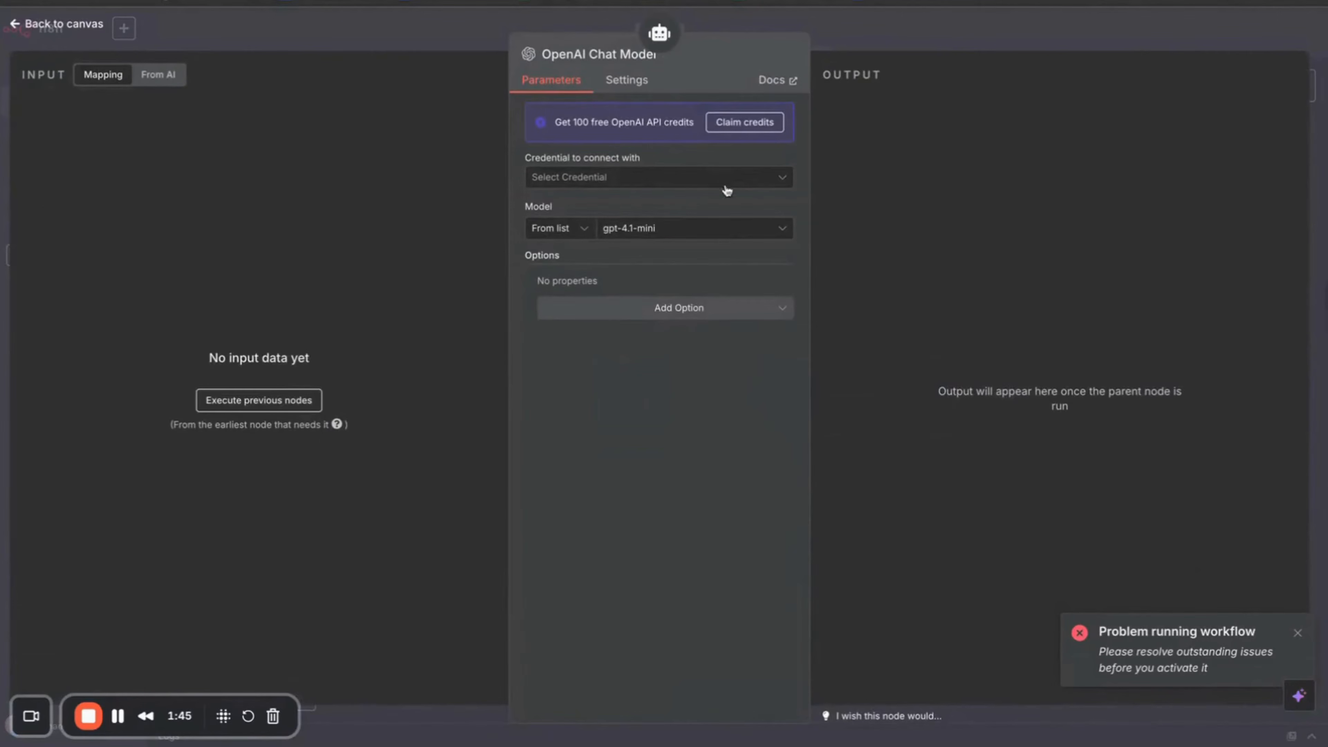
Create a new OpenAI credential for the chat model by pasting the API key, save it, and dismiss the browser's offer to store the password
{"action": "left_click", "coordinate": [621, 182]}
{"action": "left_click", "coordinate": [621, 182]}
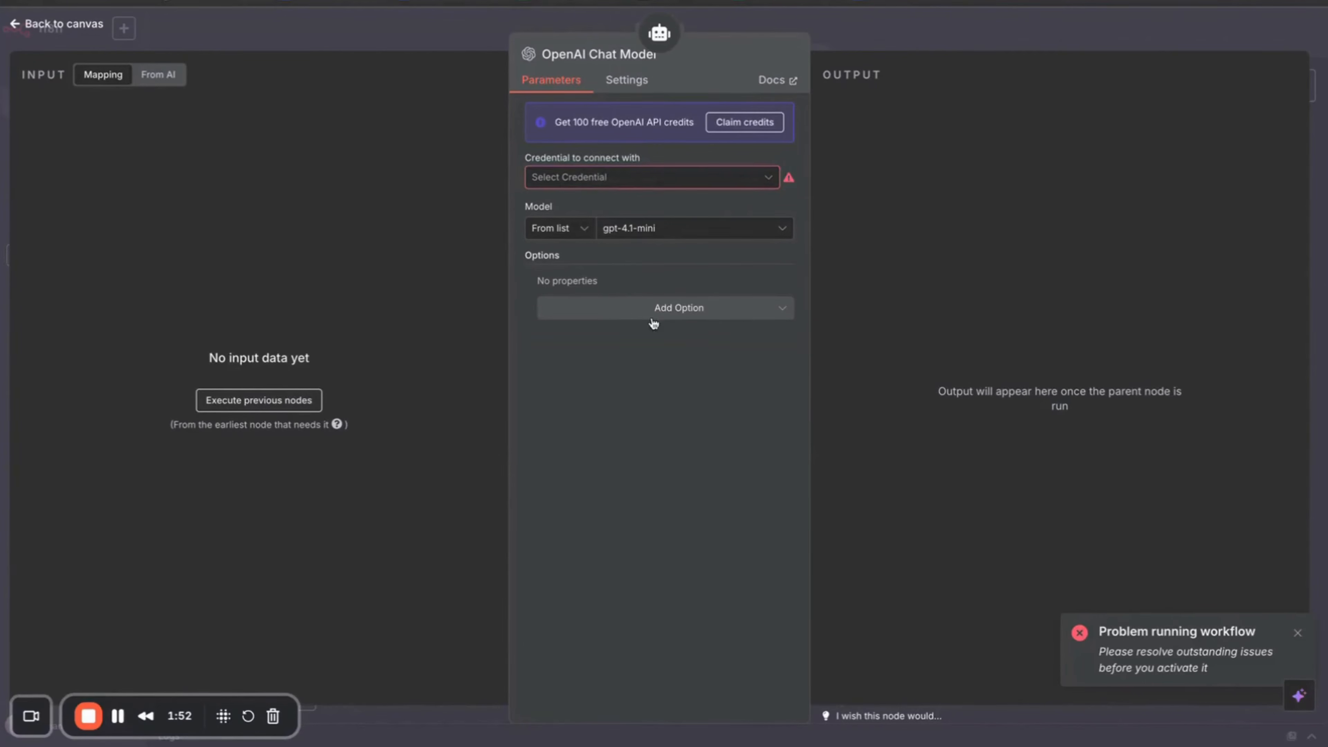
{"action": "left_click", "coordinate": [641, 179]}
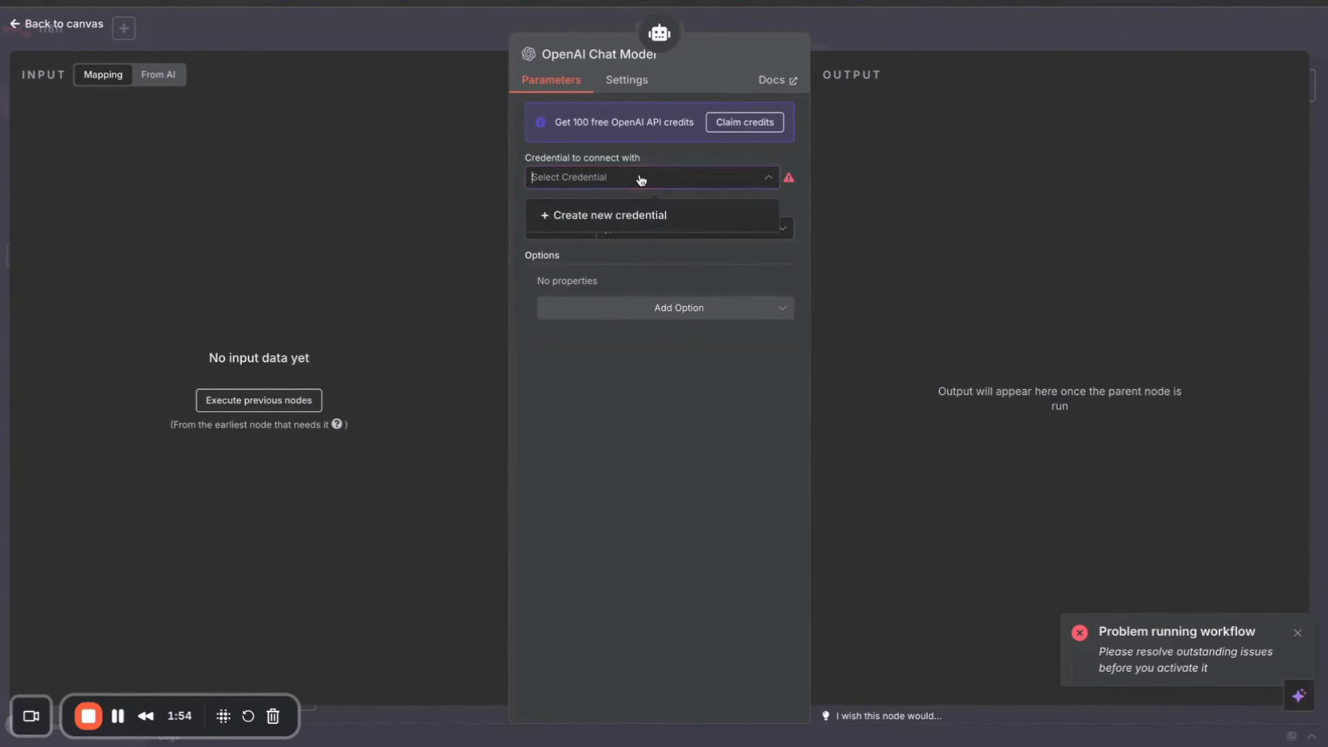
{"action": "left_click", "coordinate": [614, 216]}
{"action": "left_click", "coordinate": [380, 285]}
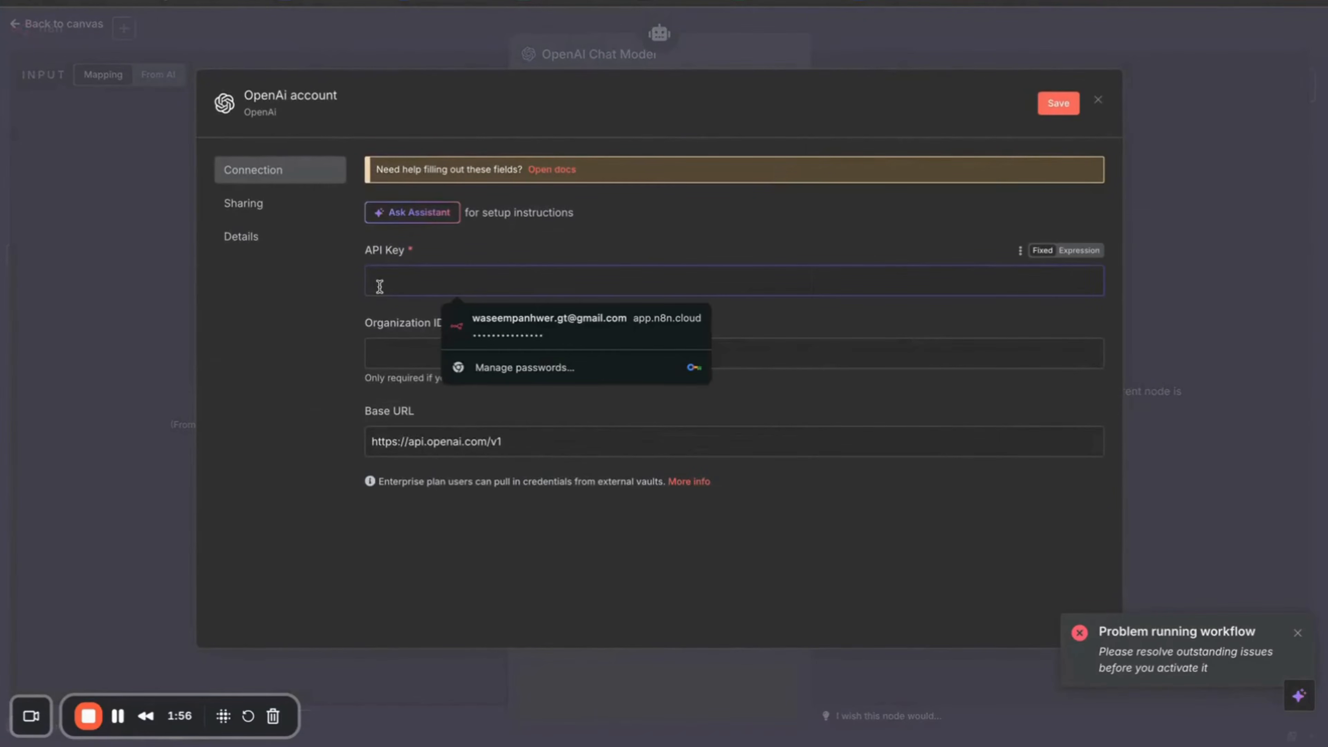
{"action": "left_click", "coordinate": [767, 257]}
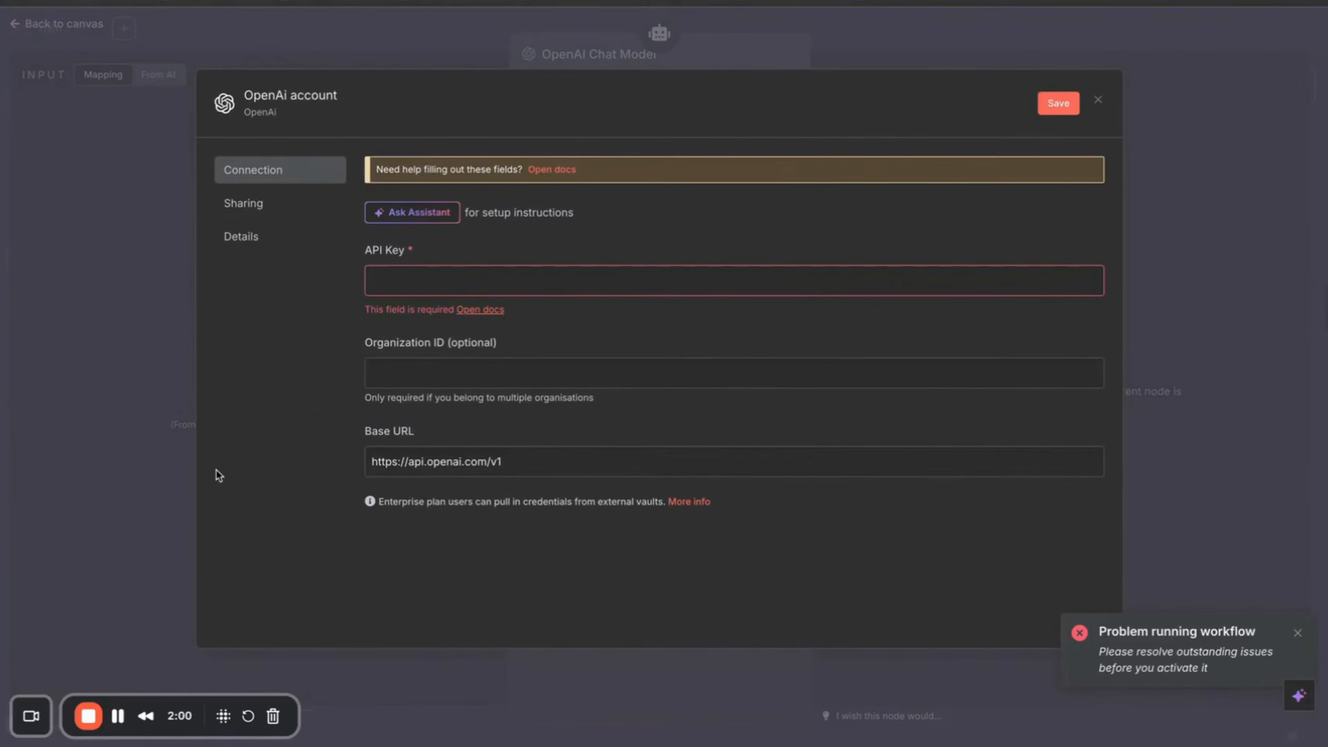
{"action": "left_click", "coordinate": [454, 278]}
{"action": "key", "text": "ctrl+v"}
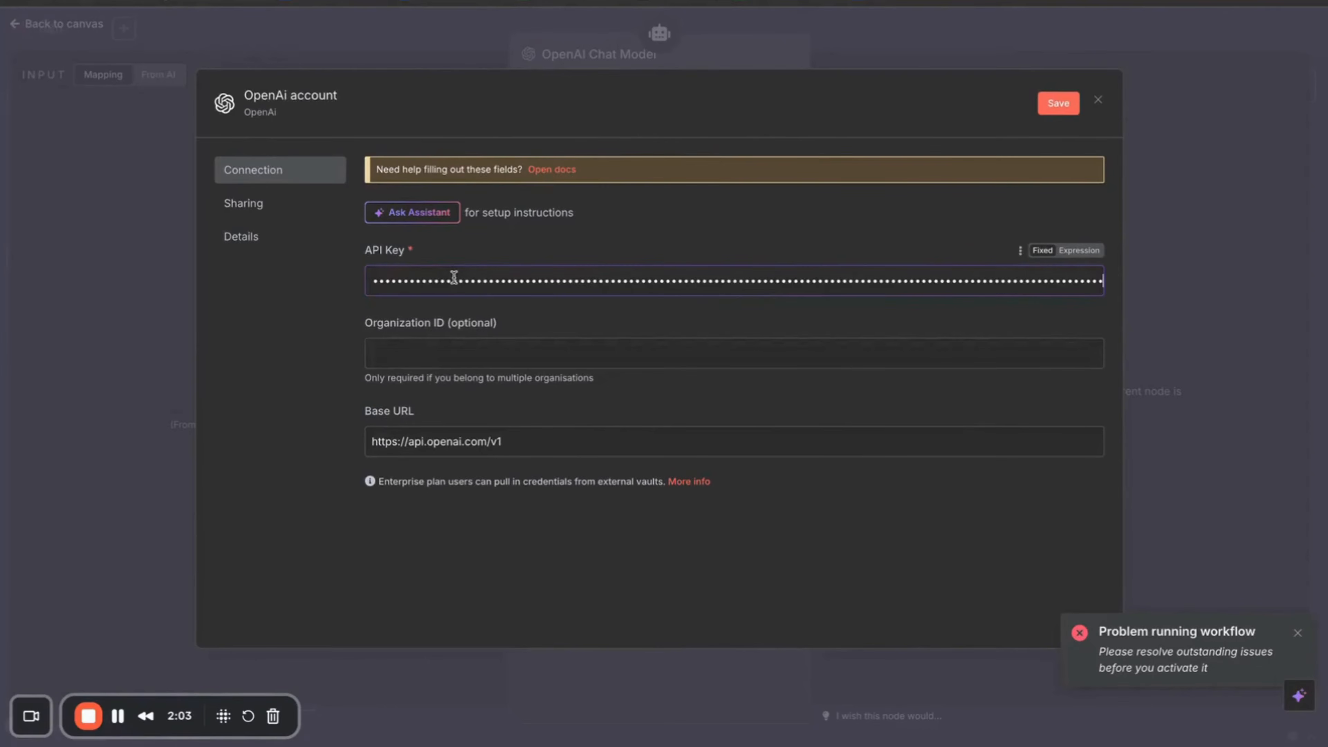
{"action": "left_click", "coordinate": [1058, 104]}
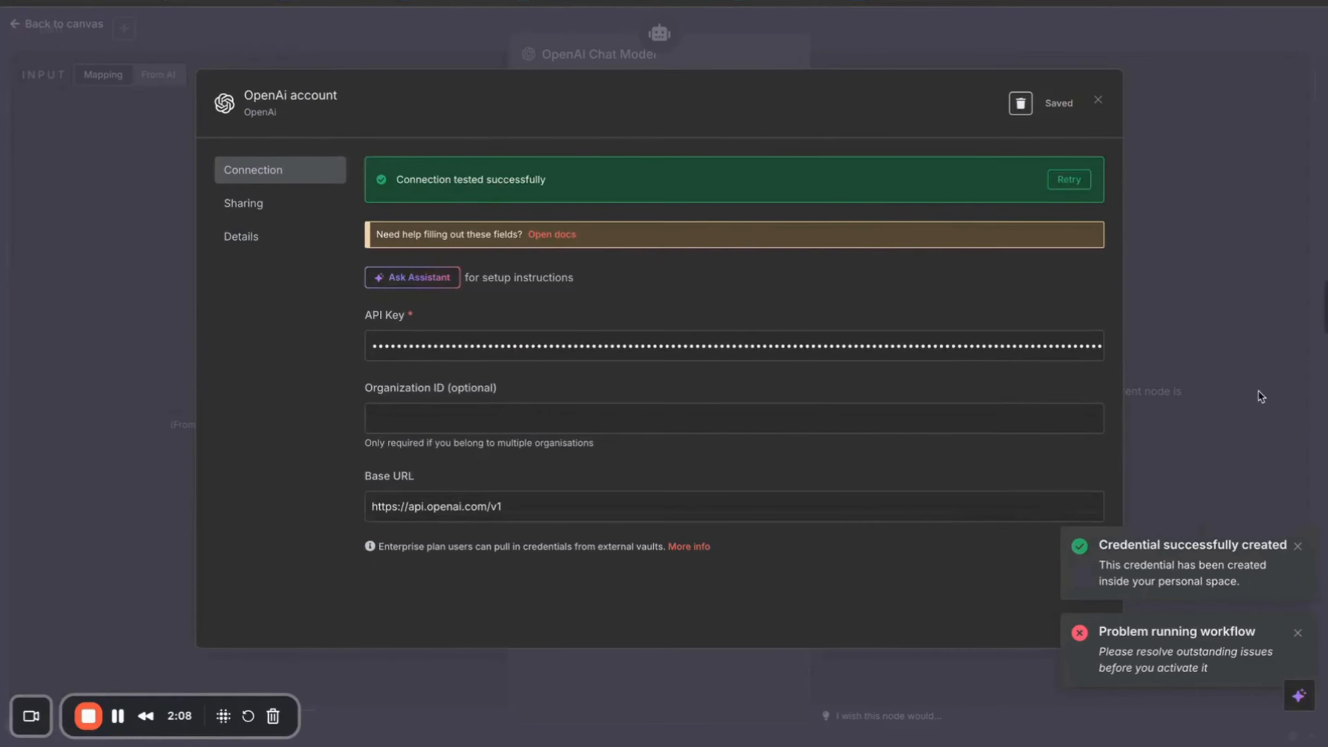
{"action": "left_click", "coordinate": [1097, 103]}
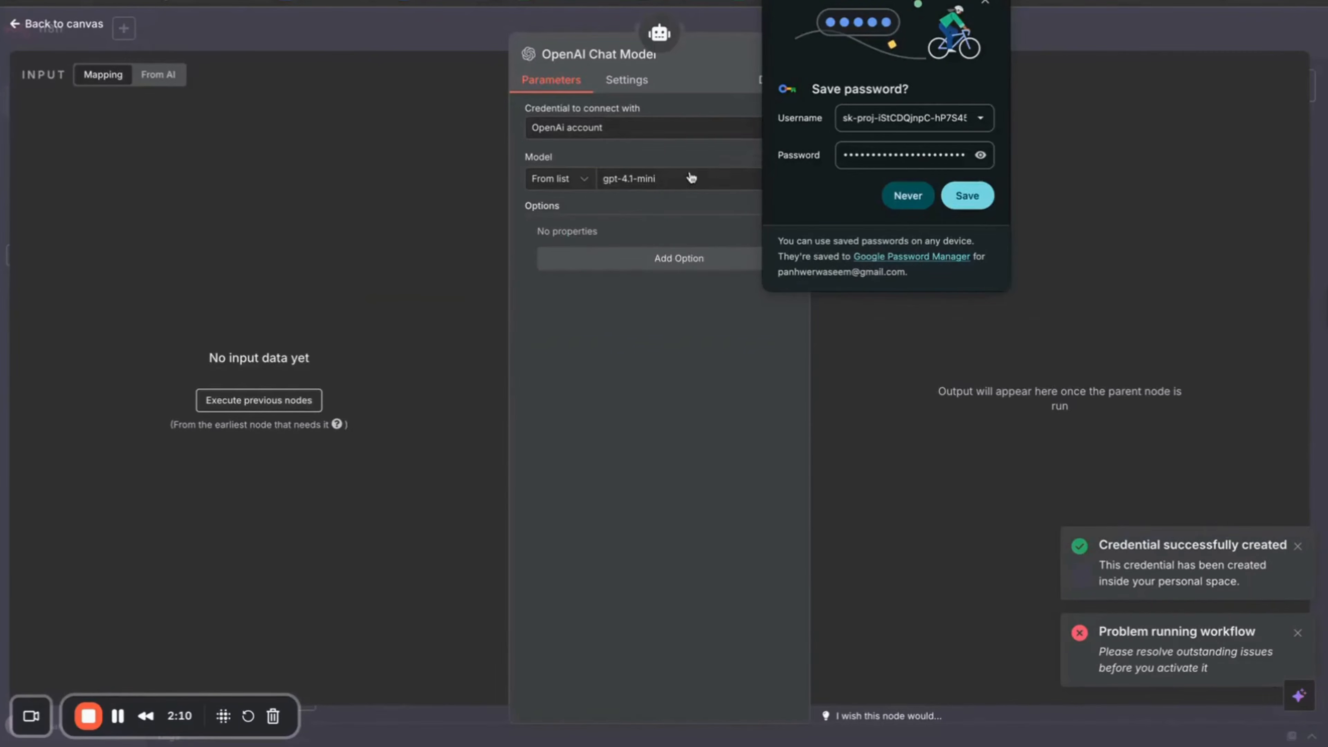
{"action": "left_click", "coordinate": [985, 3]}
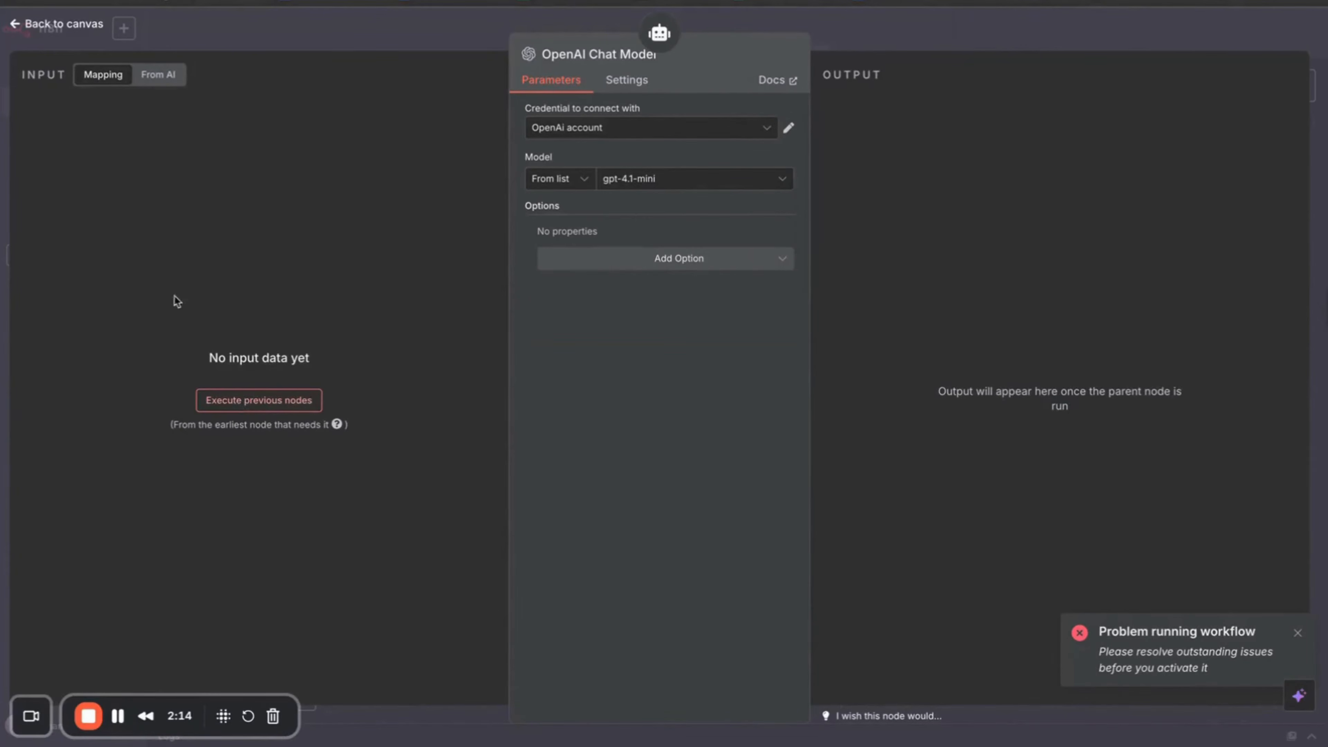
Execute the nodes preceding the chat model, close the test form without submitting it, and return to the canvas
{"action": "left_click", "coordinate": [256, 402]}
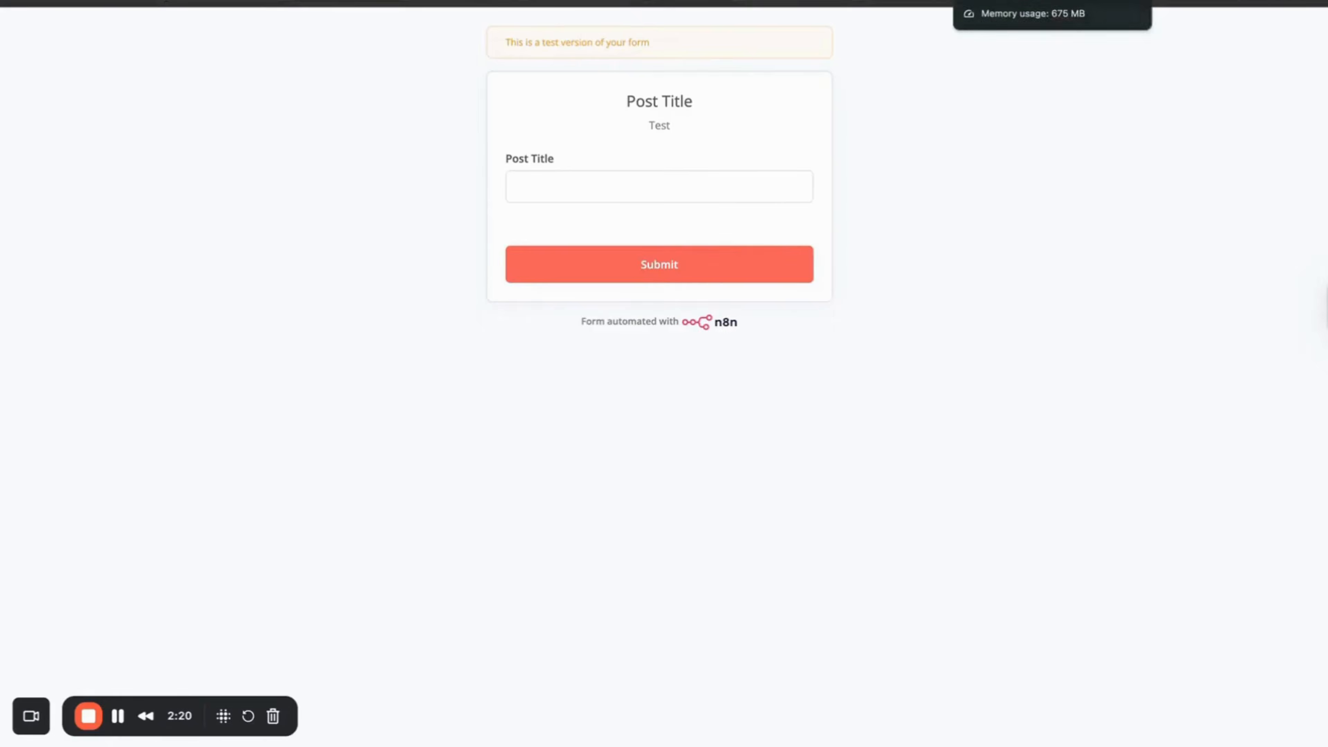
{"action": "left_click", "coordinate": [1006, 1]}
{"action": "left_click", "coordinate": [14, 25]}
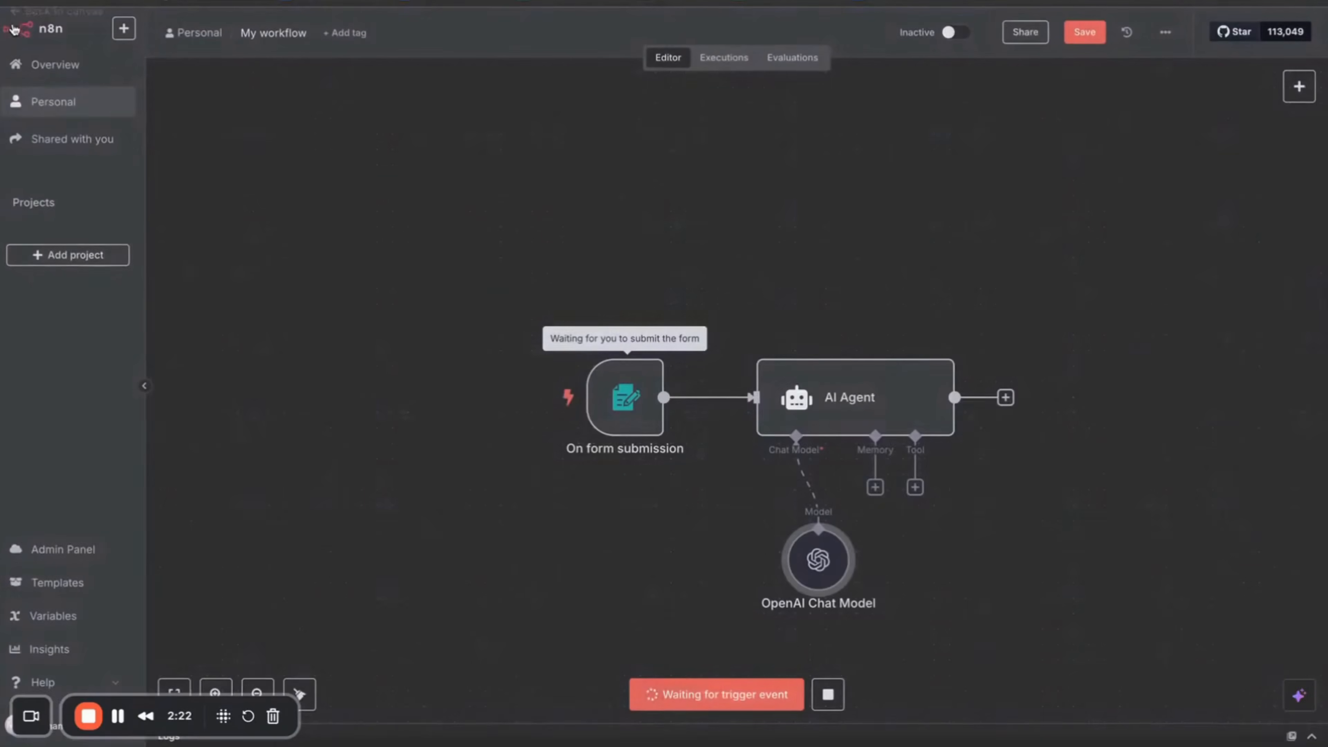
Add a LinkedIn node with the Create a post action after the AI Agent
{"action": "scroll", "coordinate": [1073, 491], "scroll_direction": "right", "scroll_amount": 5}
{"action": "scroll", "coordinate": [1073, 491], "scroll_direction": "down", "scroll_amount": 2}
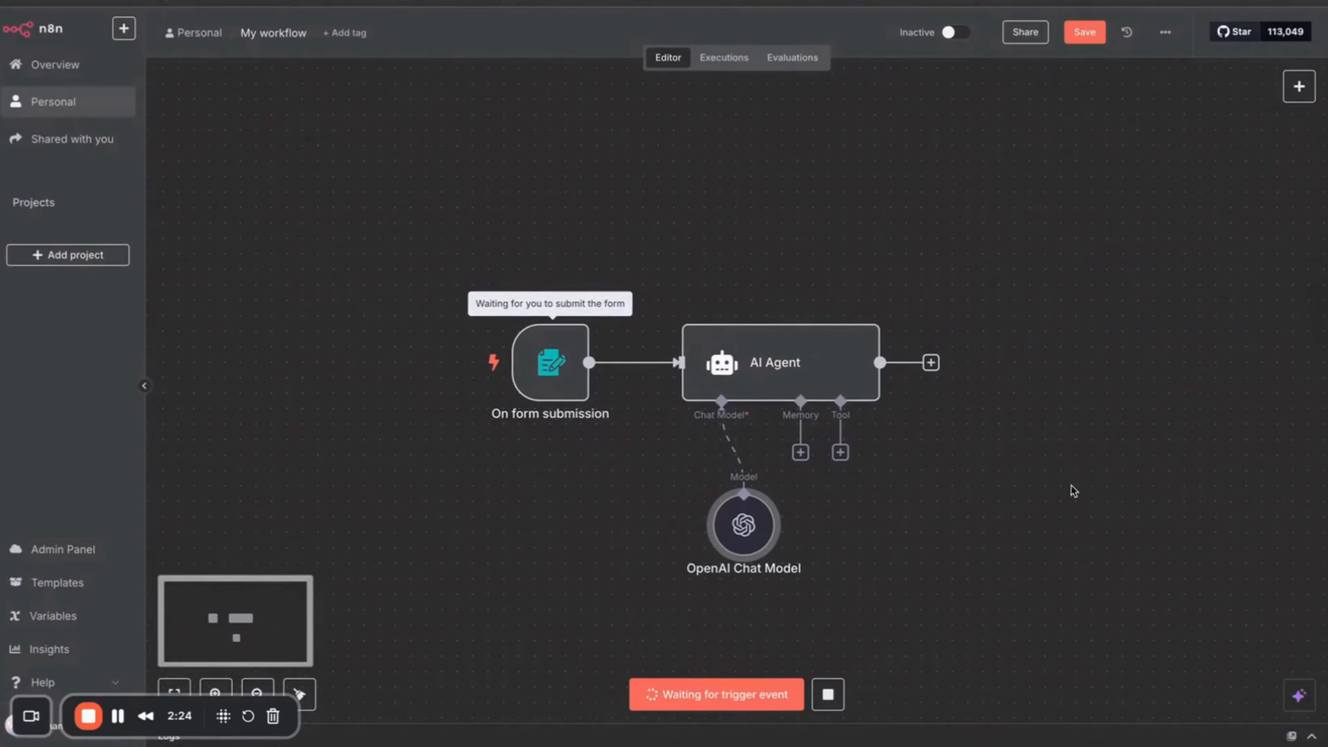
{"action": "mouse_move", "coordinate": [678, 357]}
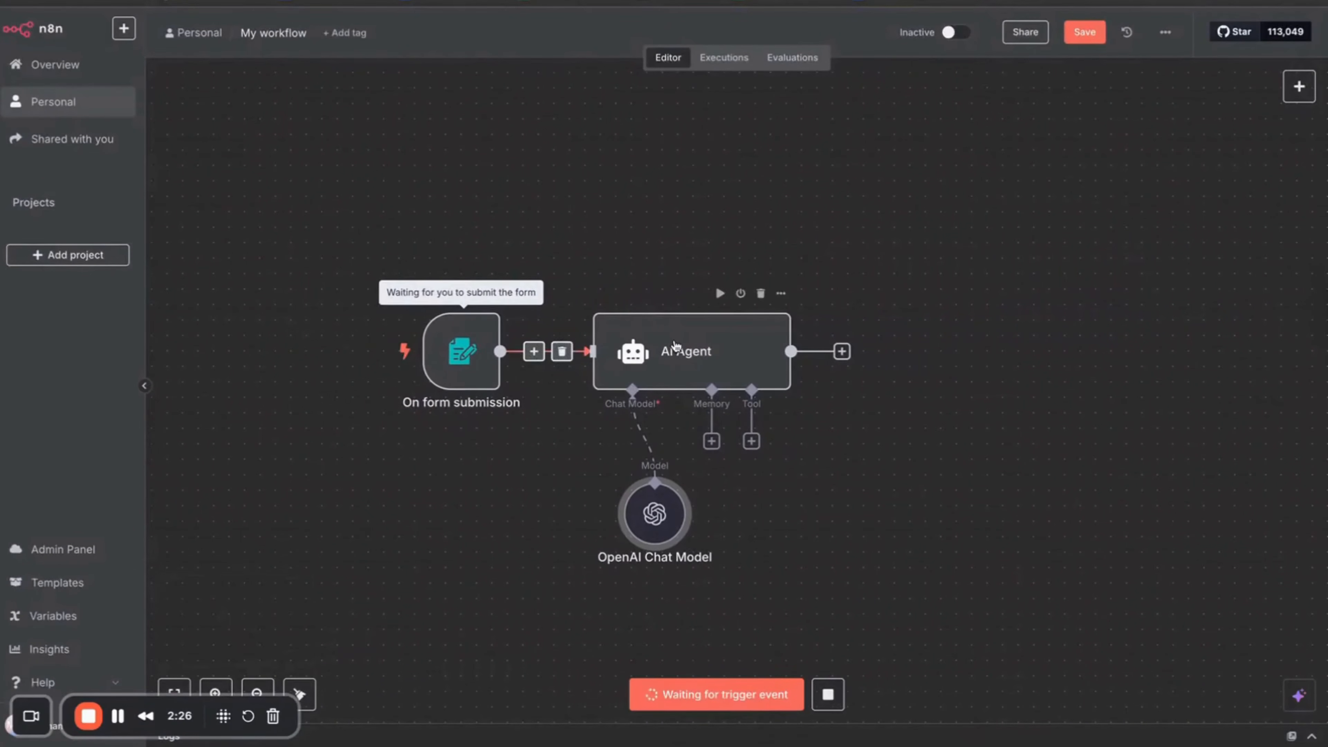
{"action": "mouse_move", "coordinate": [660, 530]}
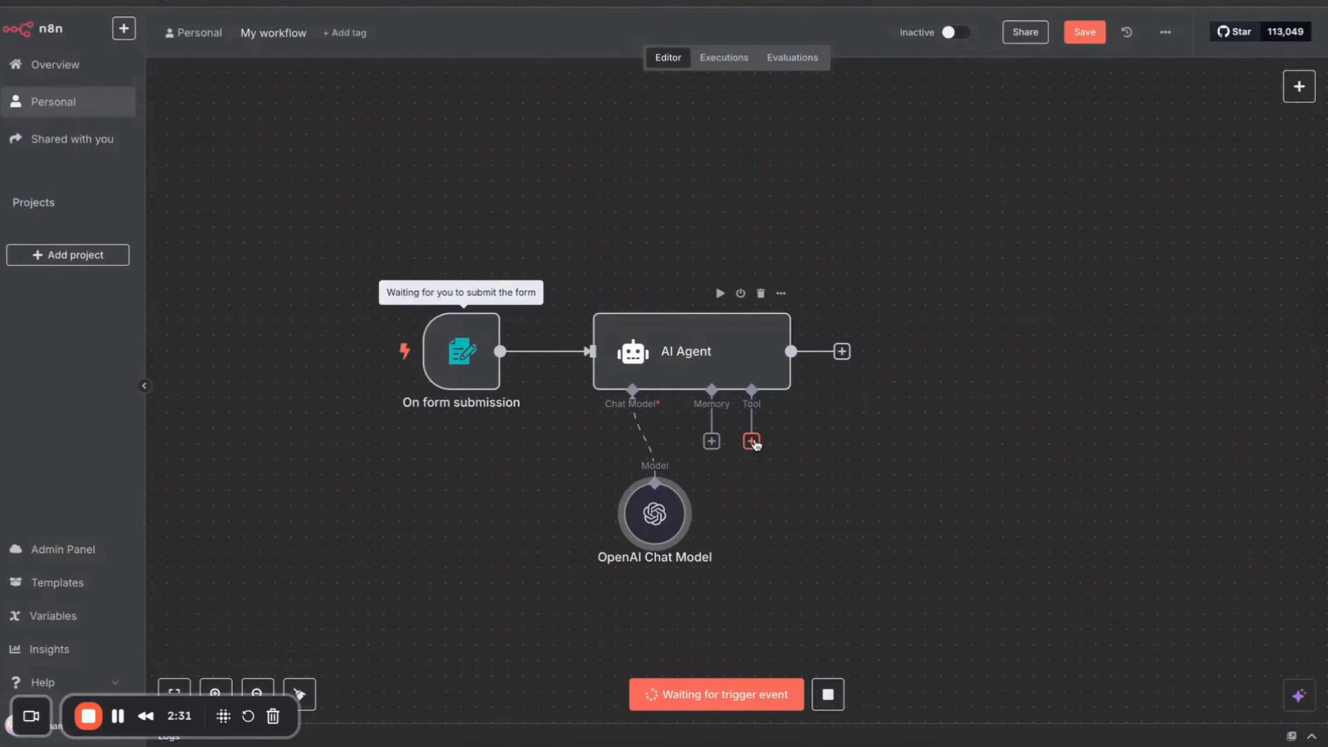
{"action": "scroll", "coordinate": [943, 443], "scroll_direction": "right", "scroll_amount": 3}
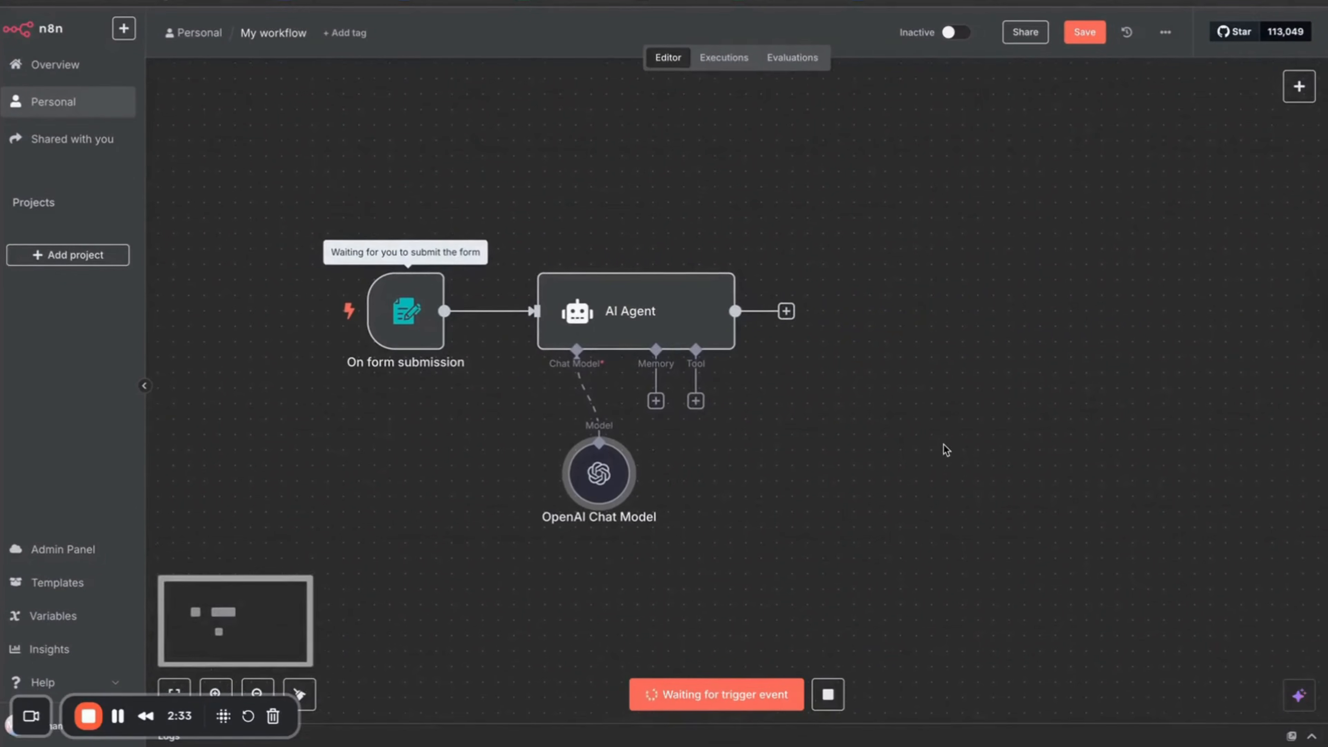
{"action": "scroll", "coordinate": [943, 443], "scroll_direction": "right", "scroll_amount": 3}
{"action": "left_click", "coordinate": [732, 307]}
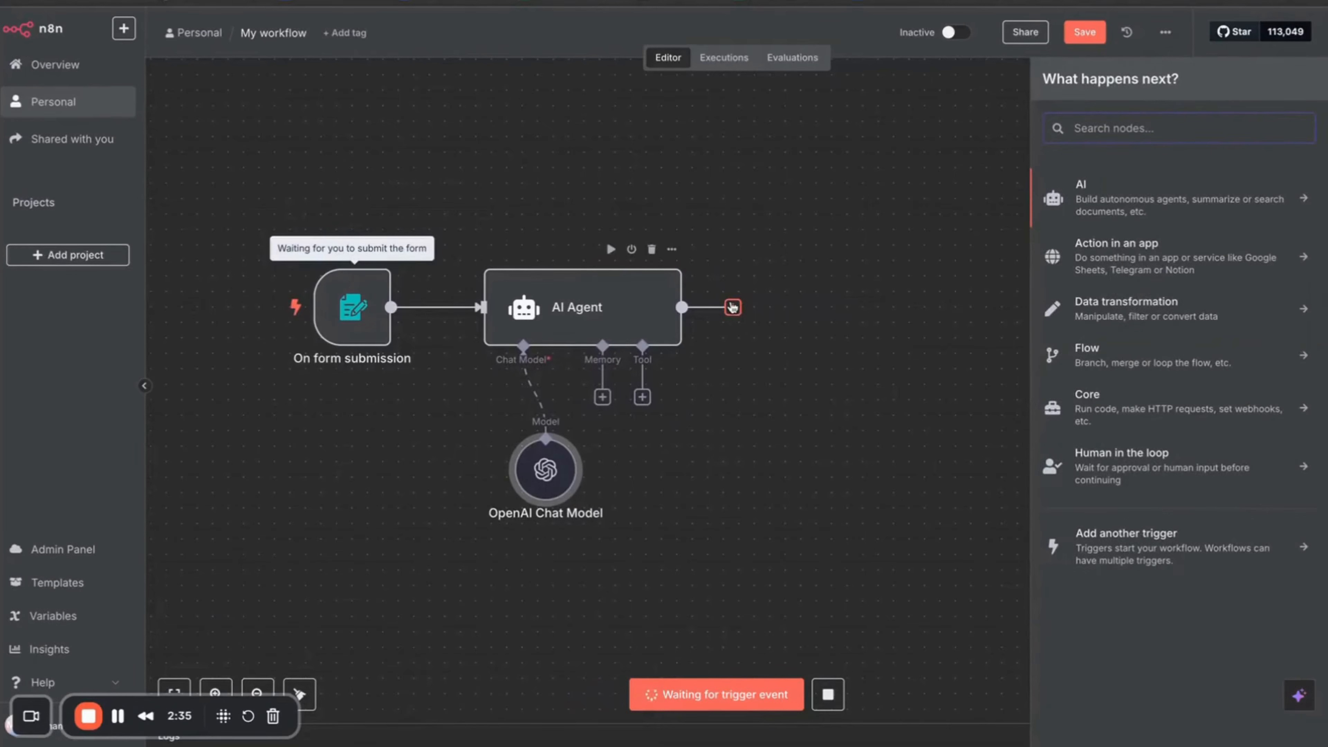
{"action": "mouse_move", "coordinate": [324, 333]}
{"action": "type", "text": "link"}
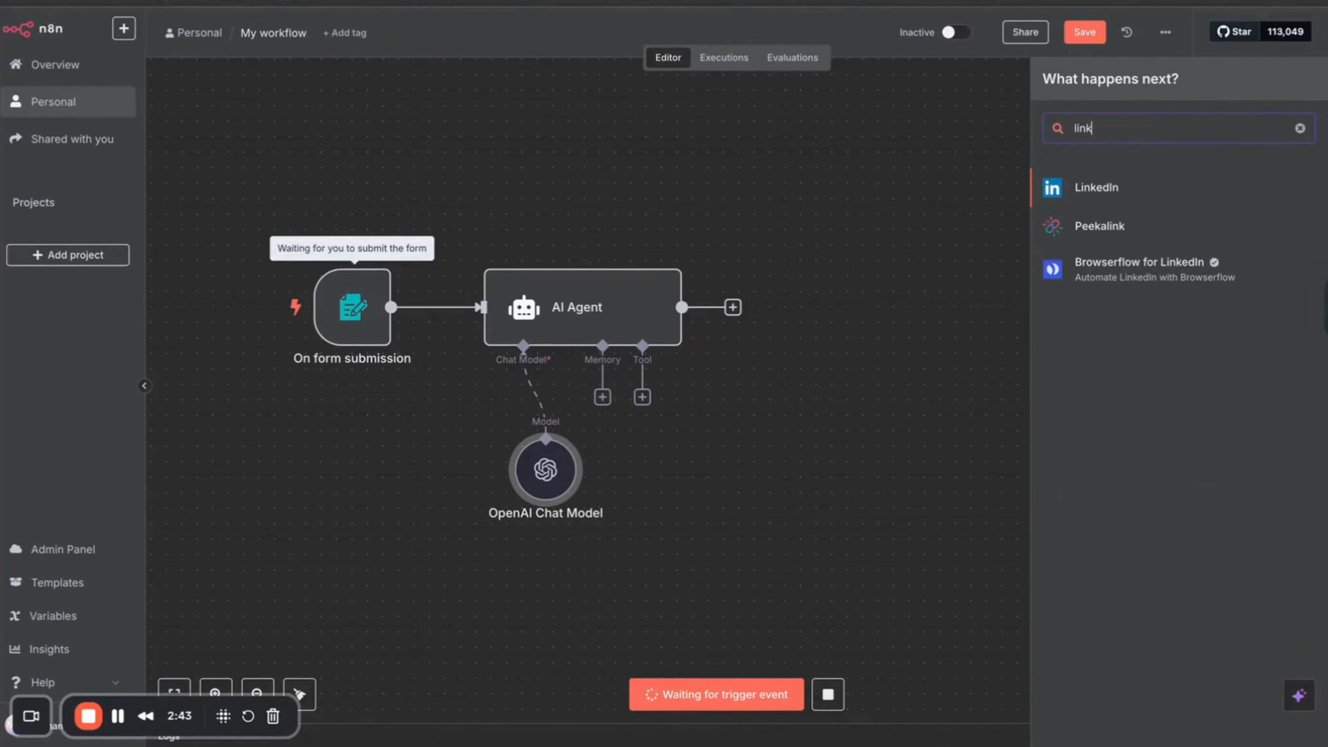
{"action": "left_click", "coordinate": [1100, 188]}
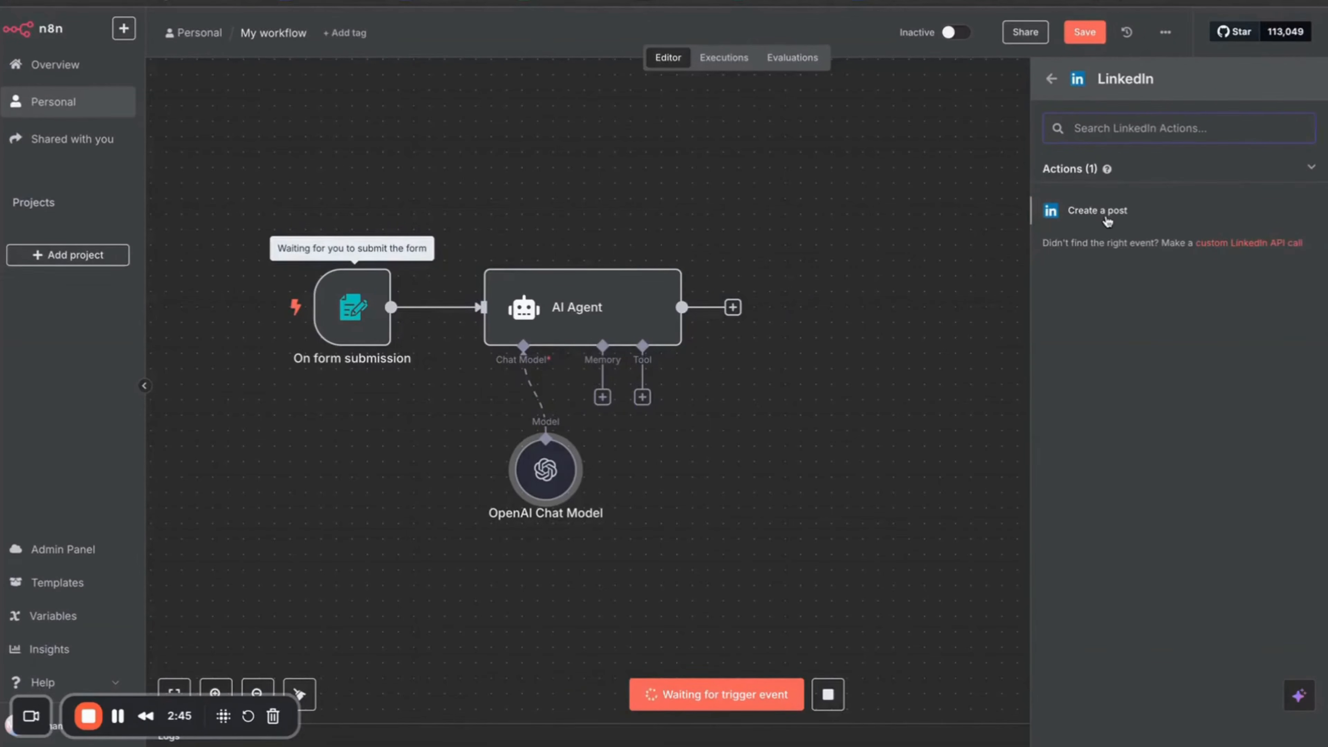
{"action": "left_click", "coordinate": [1118, 213]}
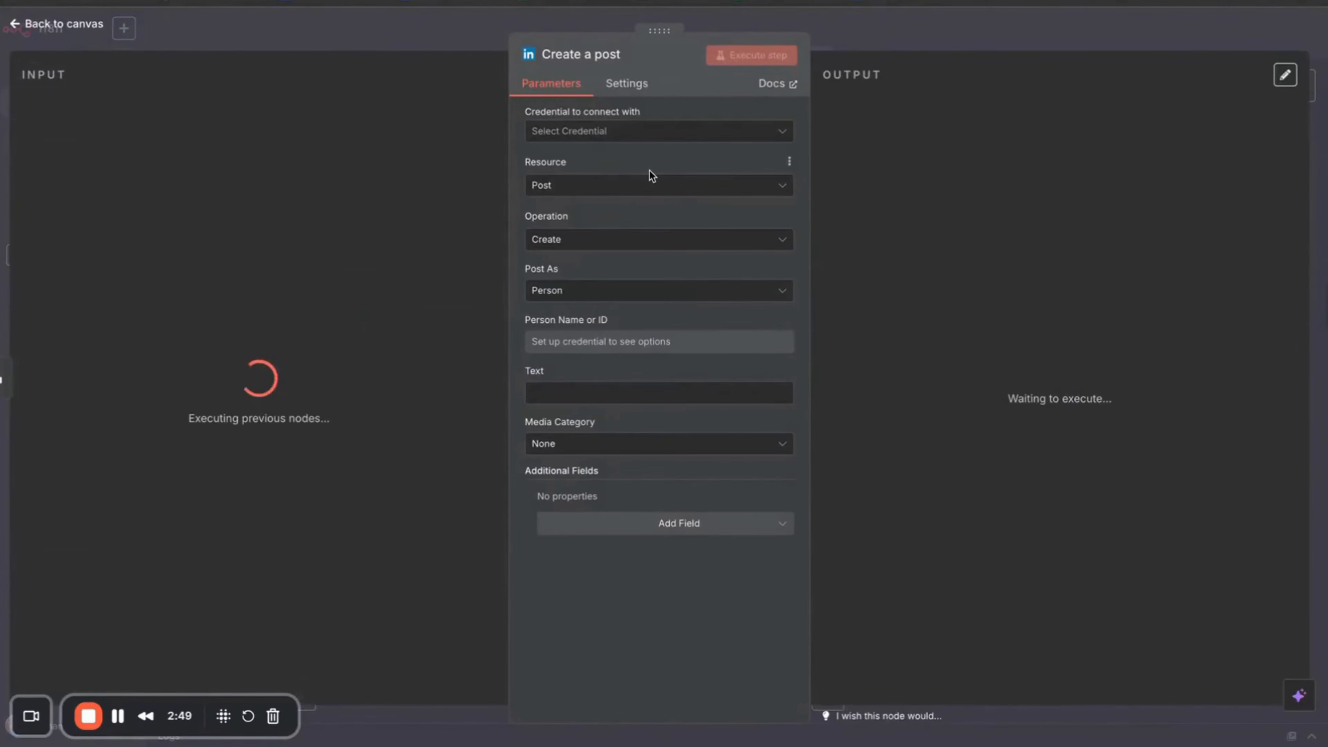
Create a new LinkedIn credential for the post node using the Standard (recommended) connection, and start connecting the account
{"action": "left_click", "coordinate": [644, 135]}
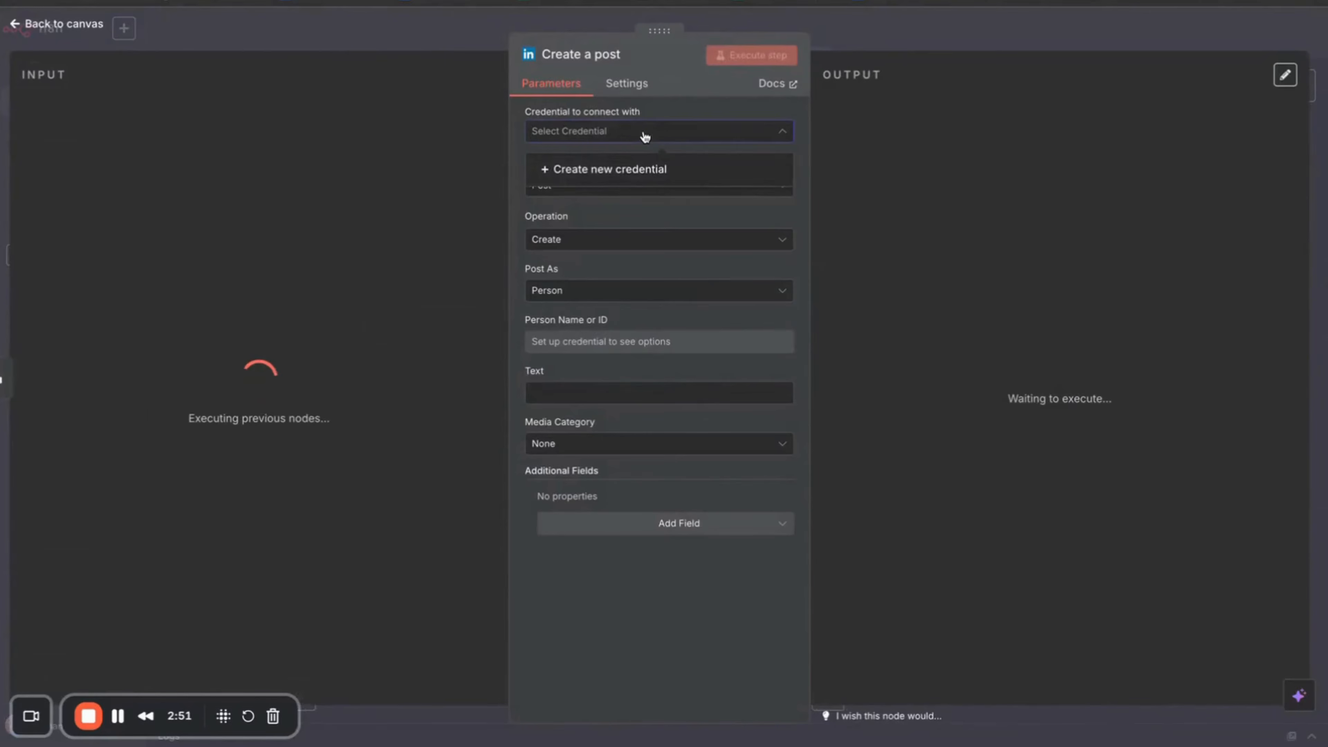
{"action": "left_click", "coordinate": [632, 170]}
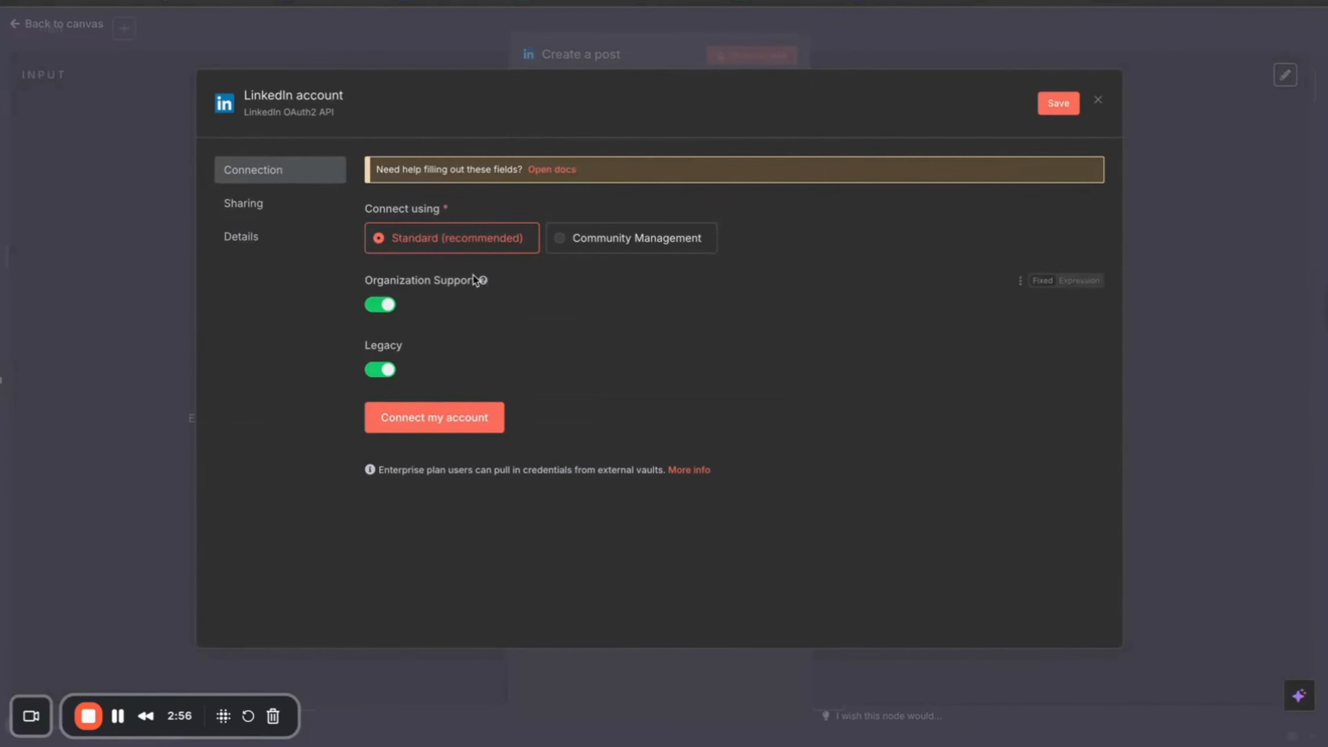
{"action": "left_click", "coordinate": [445, 424]}
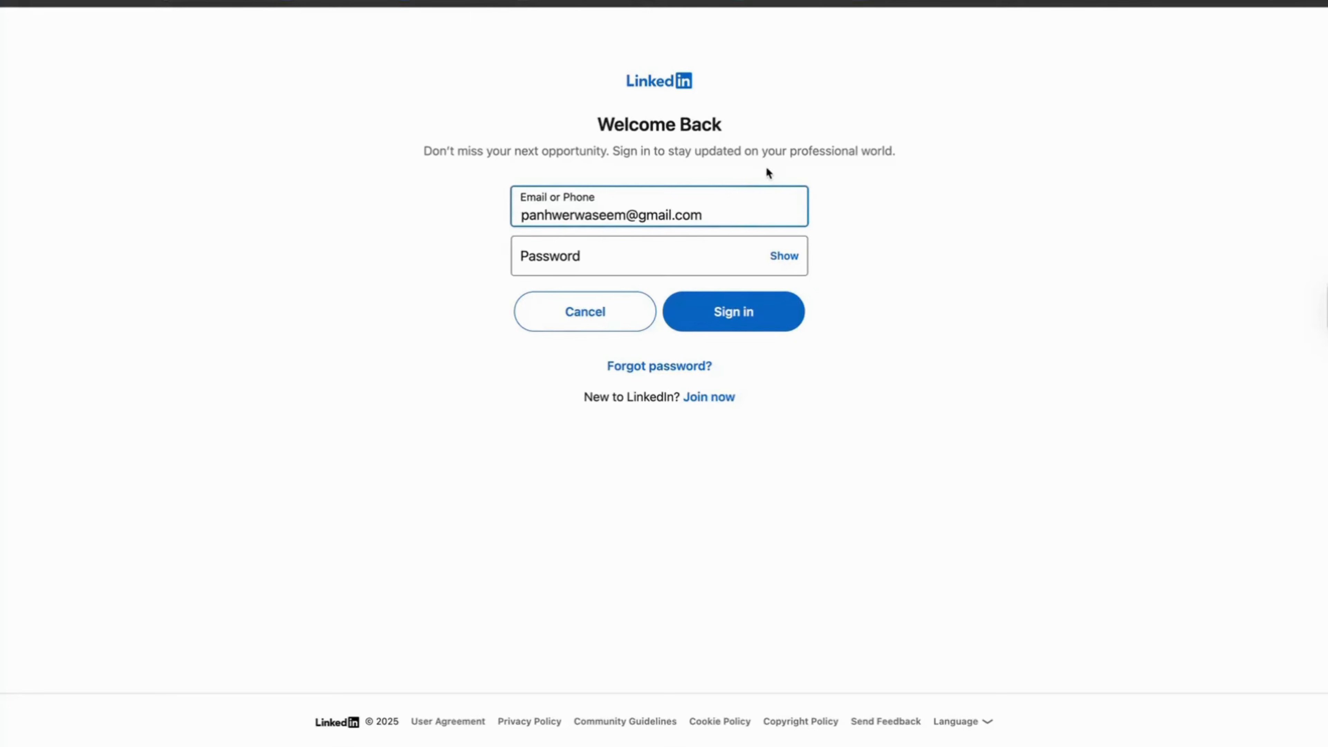
Sign in to LinkedIn with the saved account password, allow n8n cloud access, and close the credential settings
{"action": "left_click", "coordinate": [638, 247]}
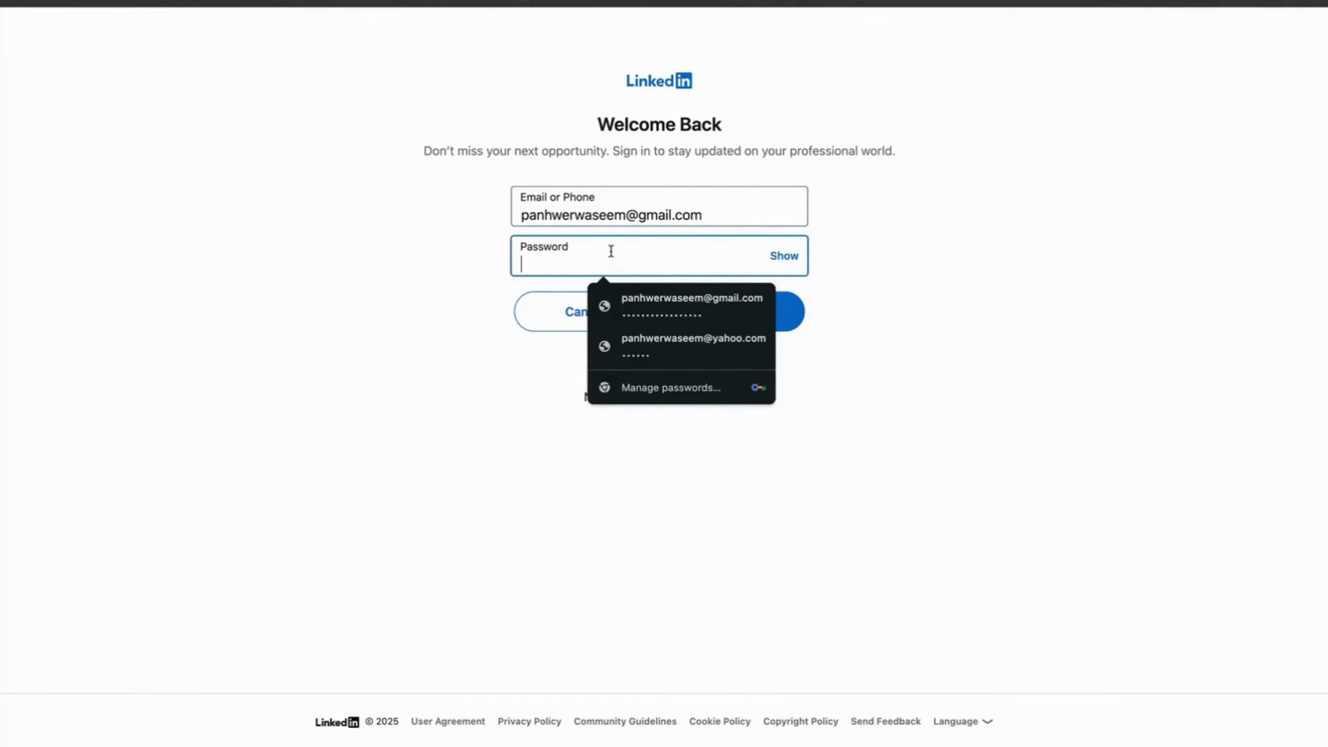
{"action": "left_click", "coordinate": [659, 299]}
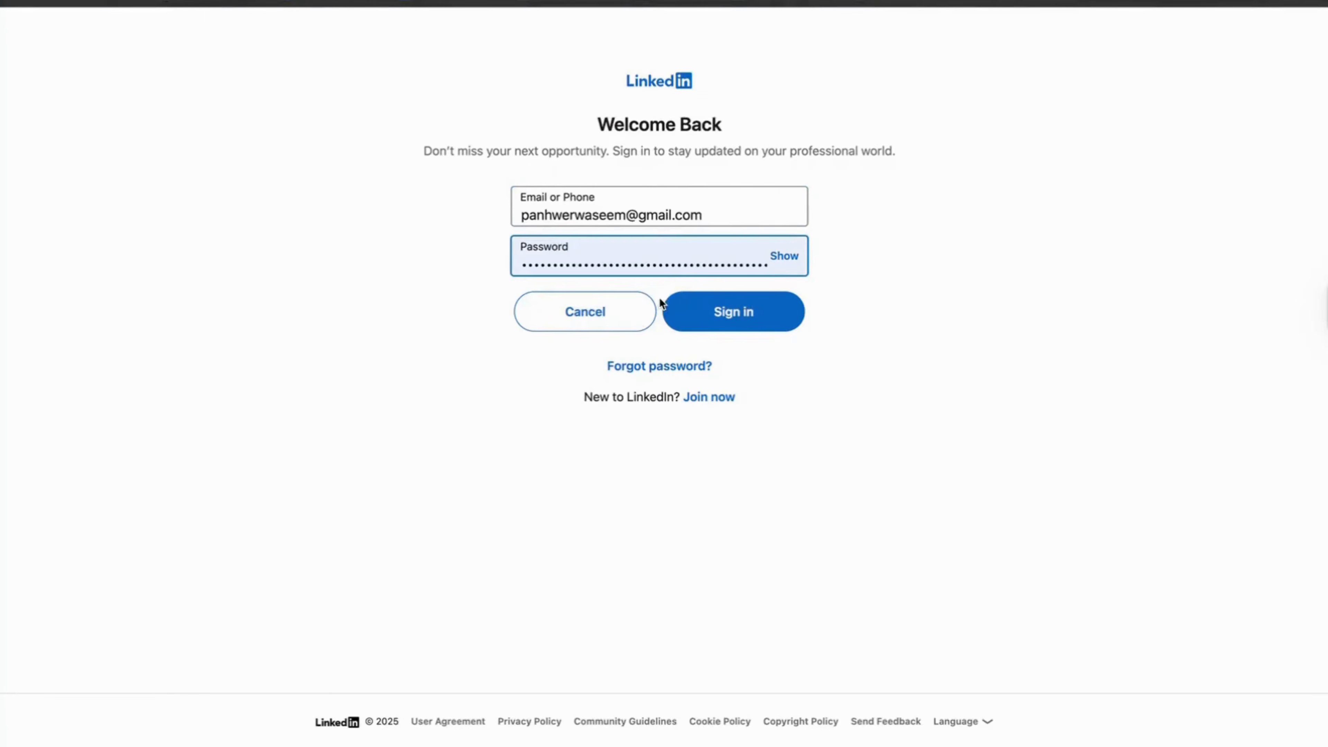
{"action": "left_click", "coordinate": [703, 317]}
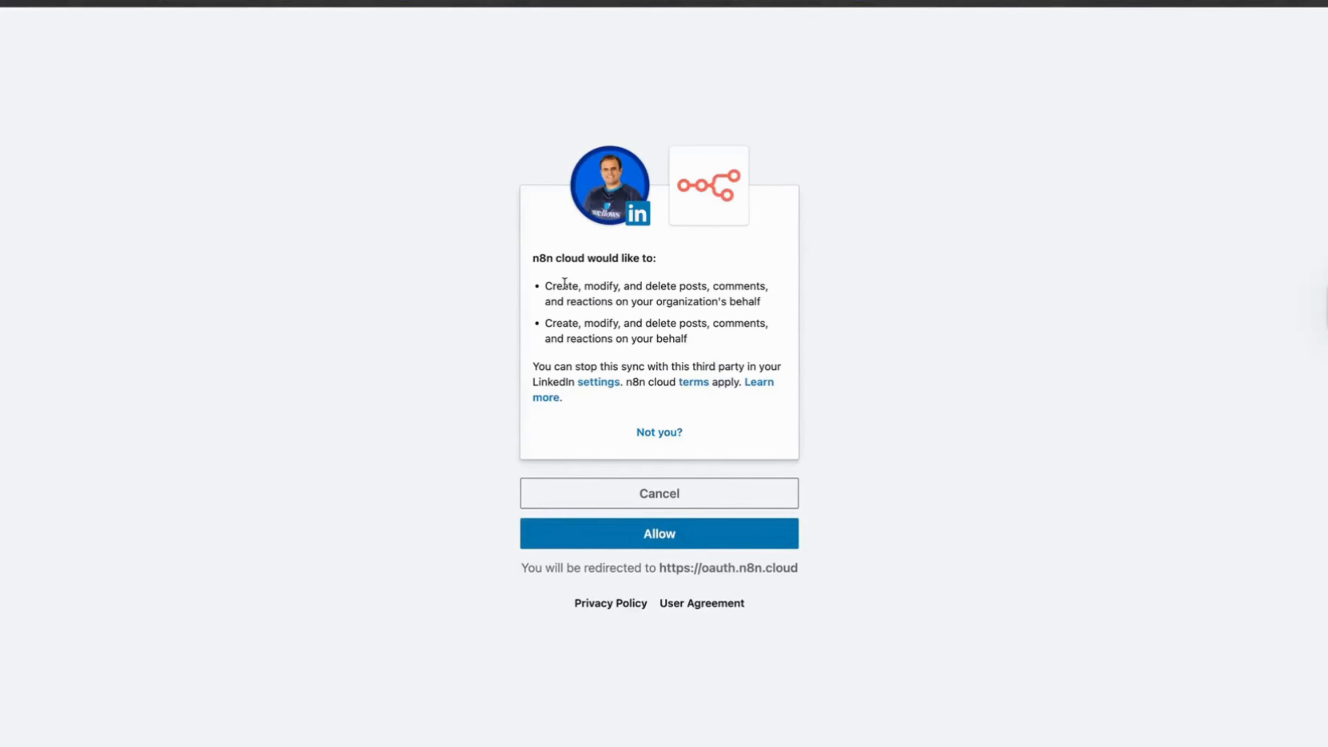
{"action": "left_click", "coordinate": [667, 535]}
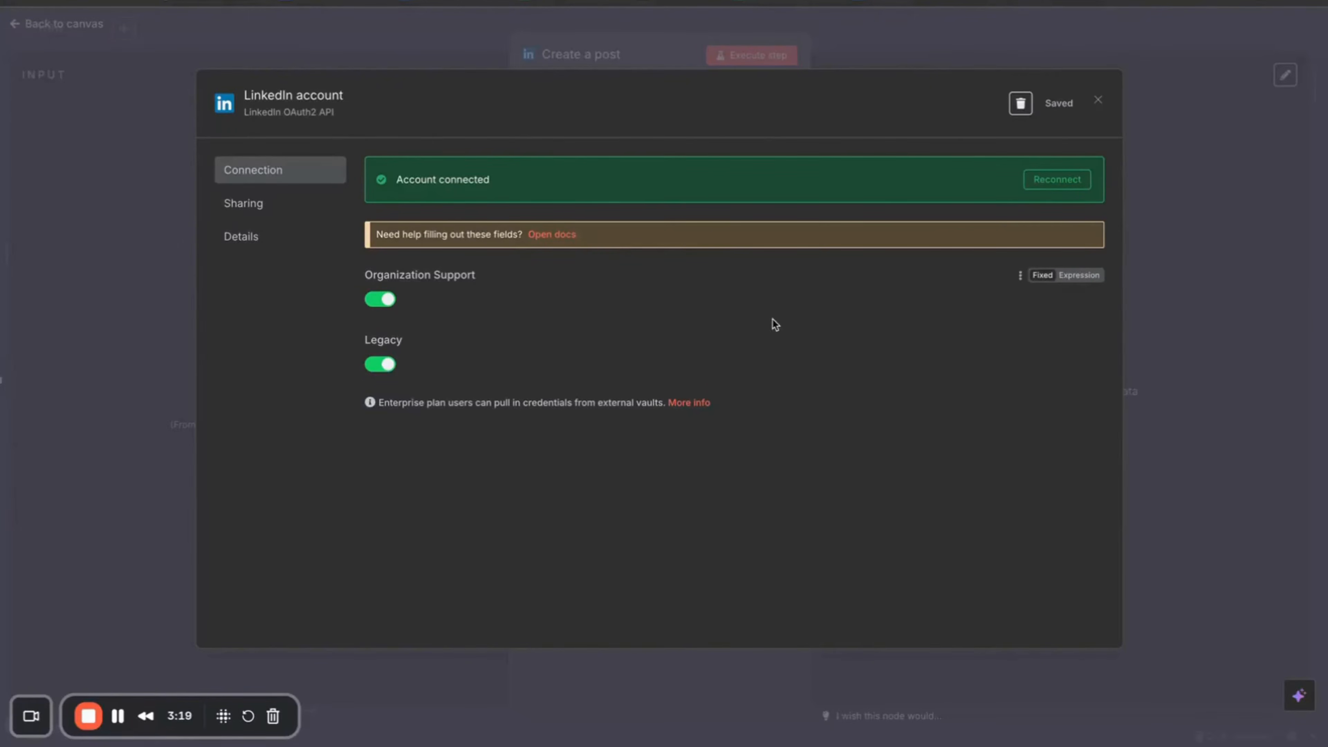
{"action": "left_click", "coordinate": [1100, 103]}
Keep the LinkedIn node's resource as Post, operation as Create and Post As as Person, leave the text empty, and return to the canvas
{"action": "left_click", "coordinate": [588, 191]}
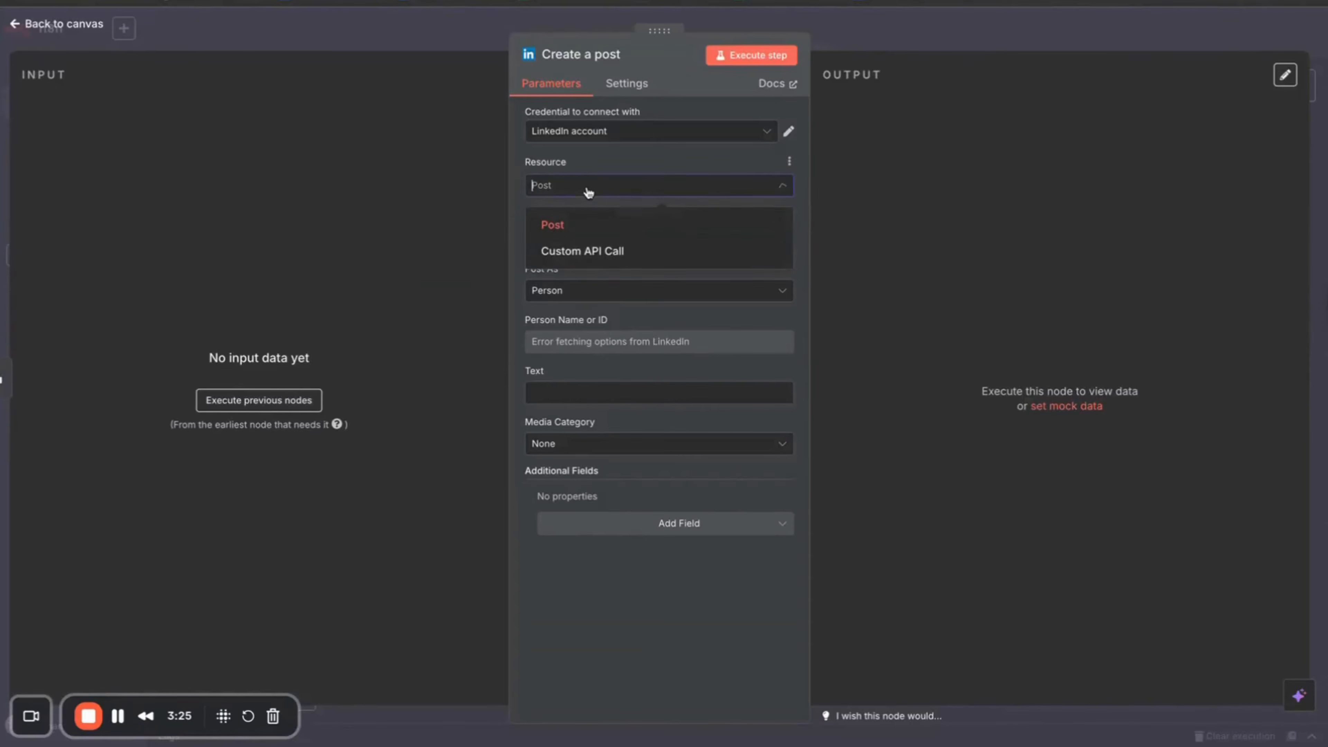
{"action": "left_click", "coordinate": [590, 183]}
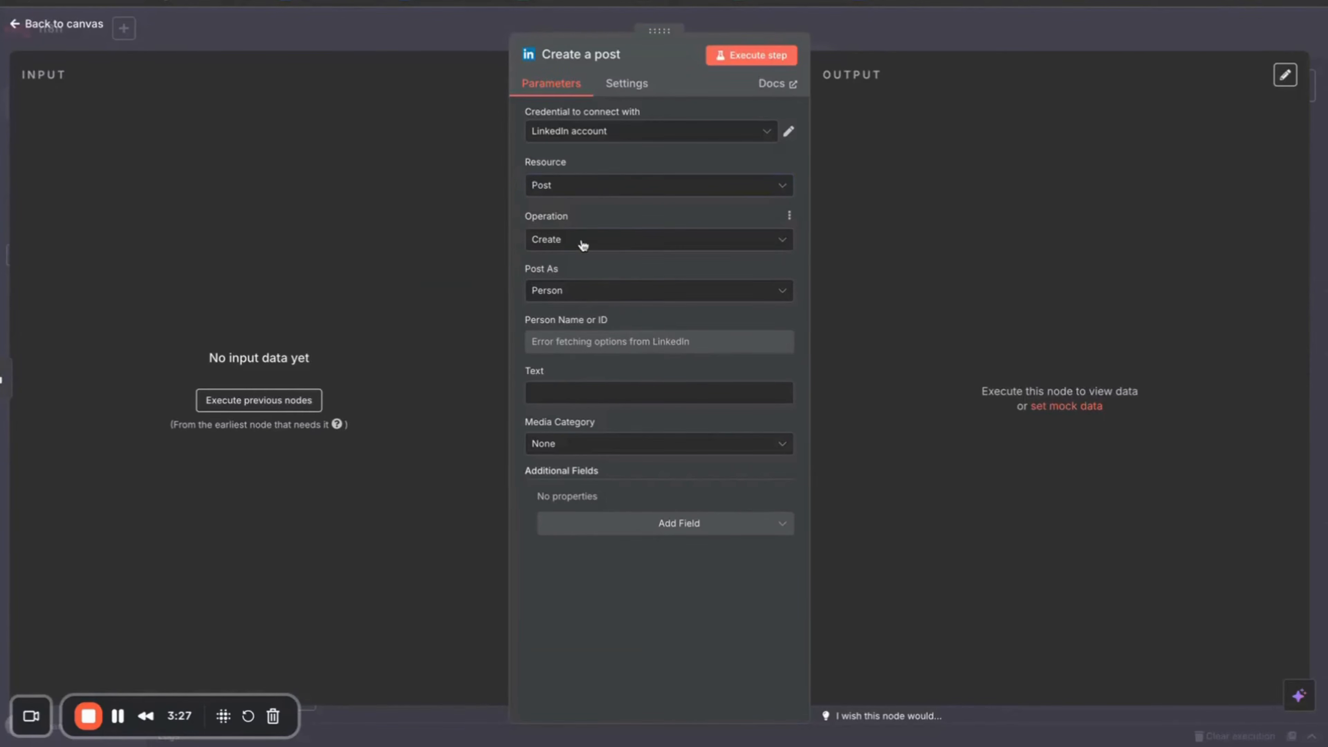
{"action": "left_click", "coordinate": [586, 241]}
{"action": "left_click", "coordinate": [585, 220]}
{"action": "left_click", "coordinate": [584, 293]}
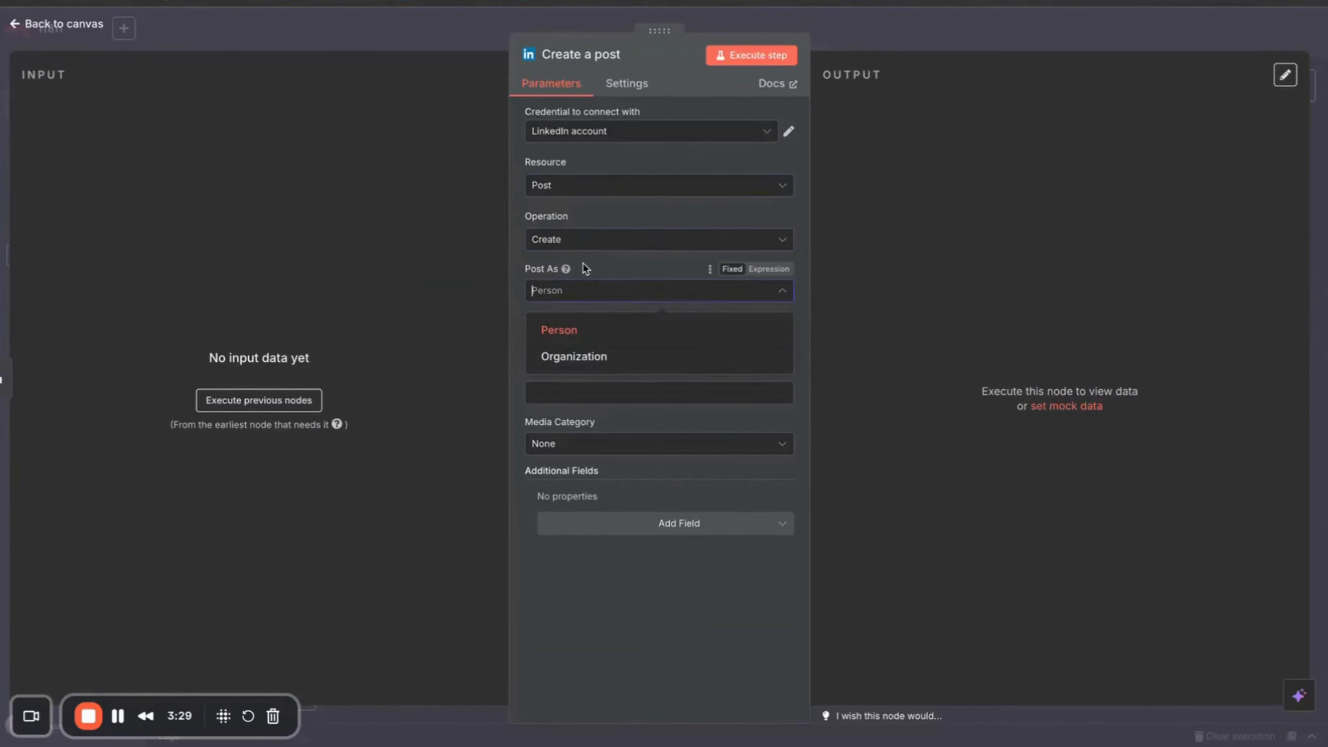
{"action": "left_click", "coordinate": [598, 329]}
{"action": "left_click", "coordinate": [586, 389]}
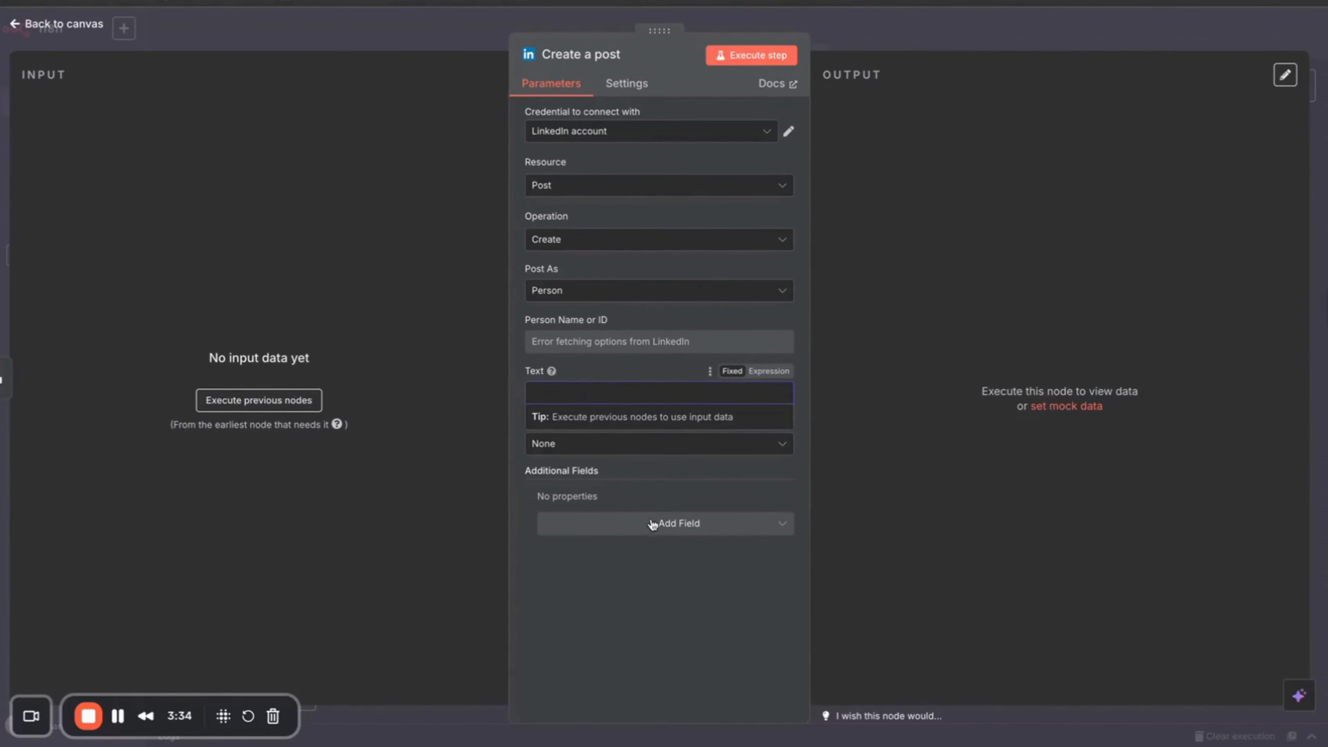
{"action": "left_click", "coordinate": [630, 594]}
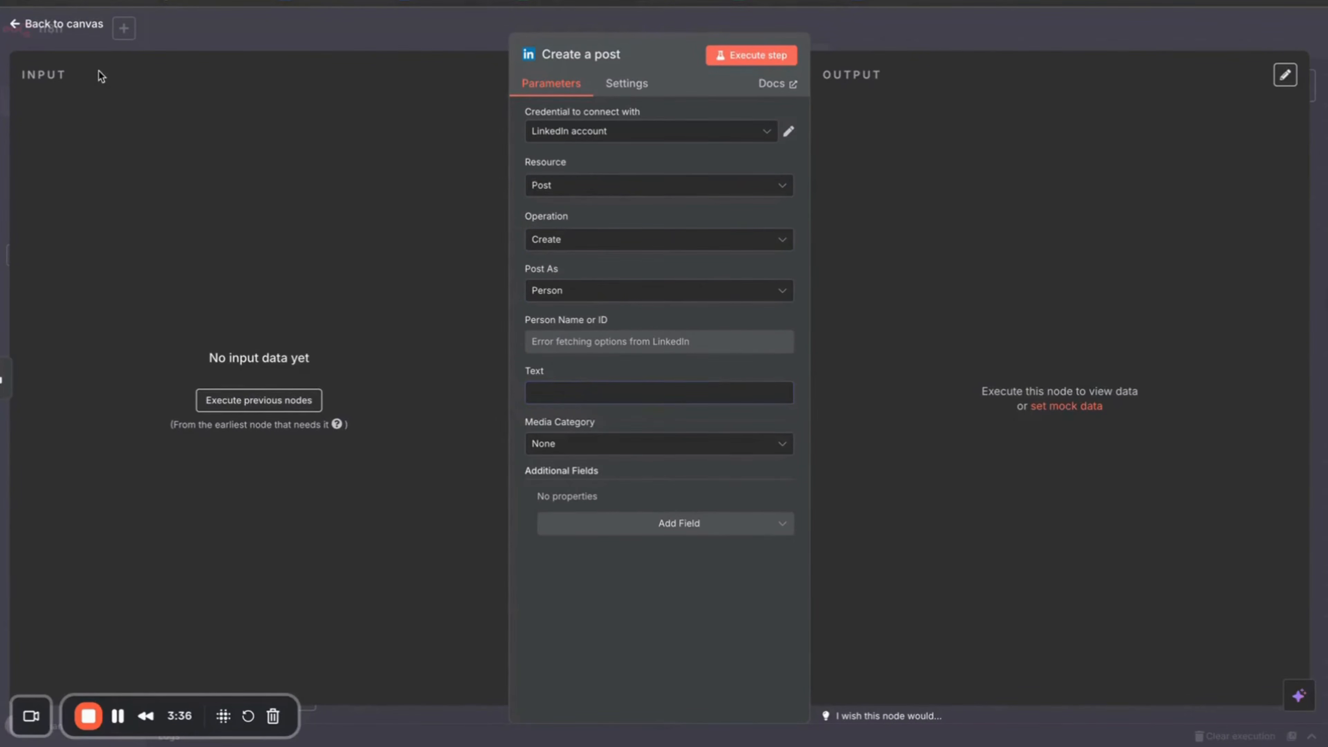
{"action": "left_click", "coordinate": [21, 25]}
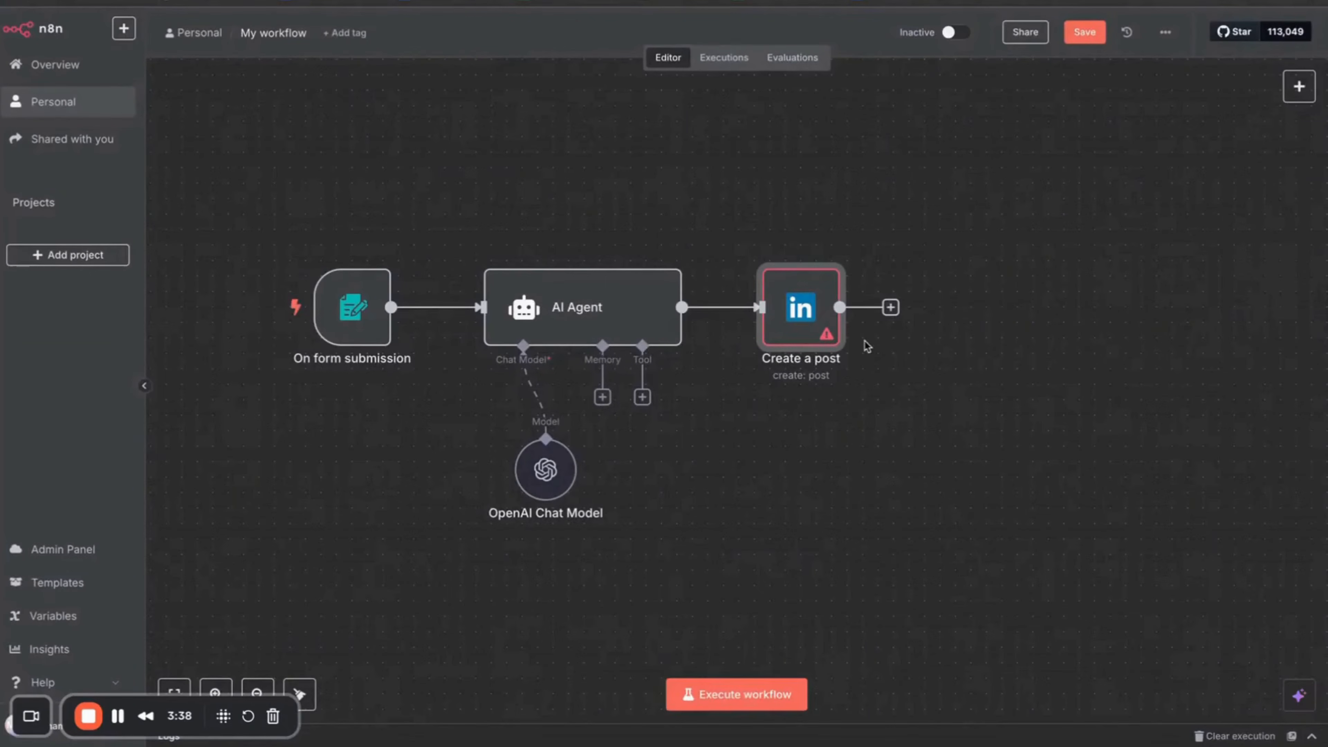
{"action": "scroll", "coordinate": [639, 469], "scroll_direction": "left", "scroll_amount": 1}
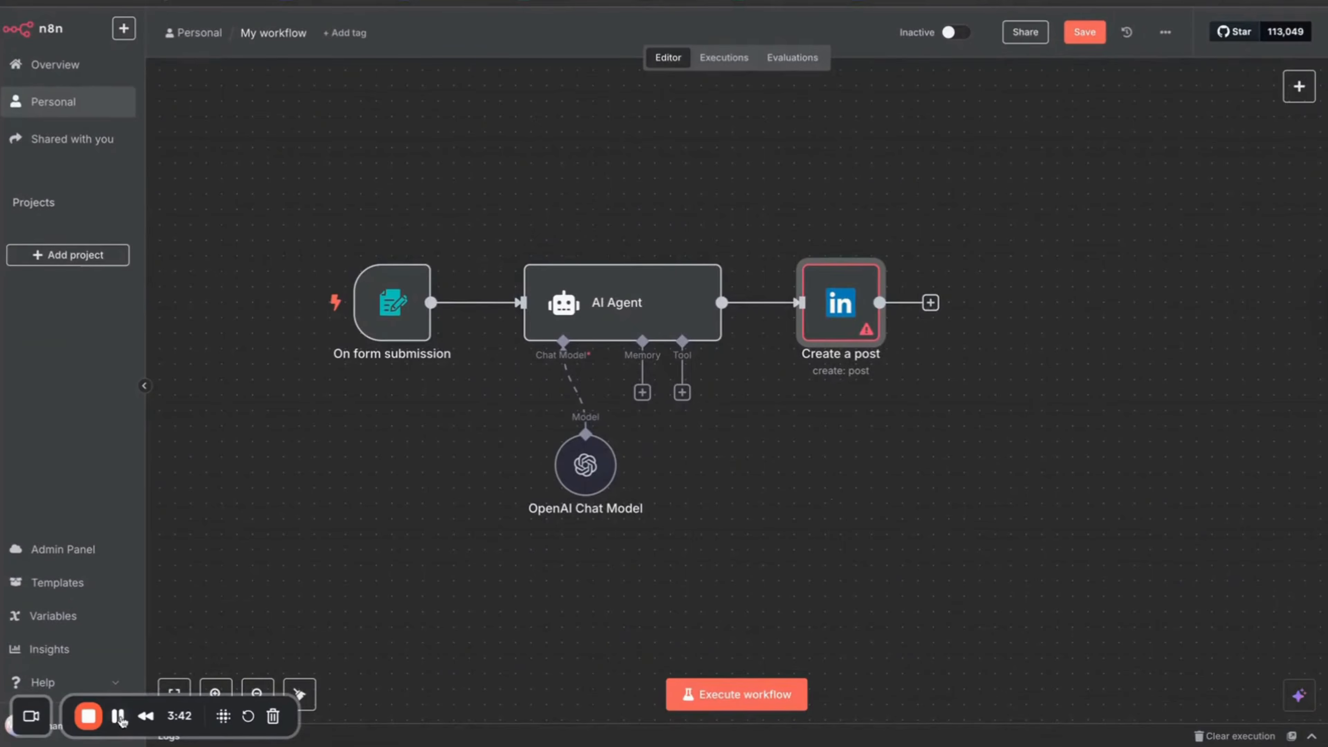
{"action": "key", "text": "ctrl+Return"}
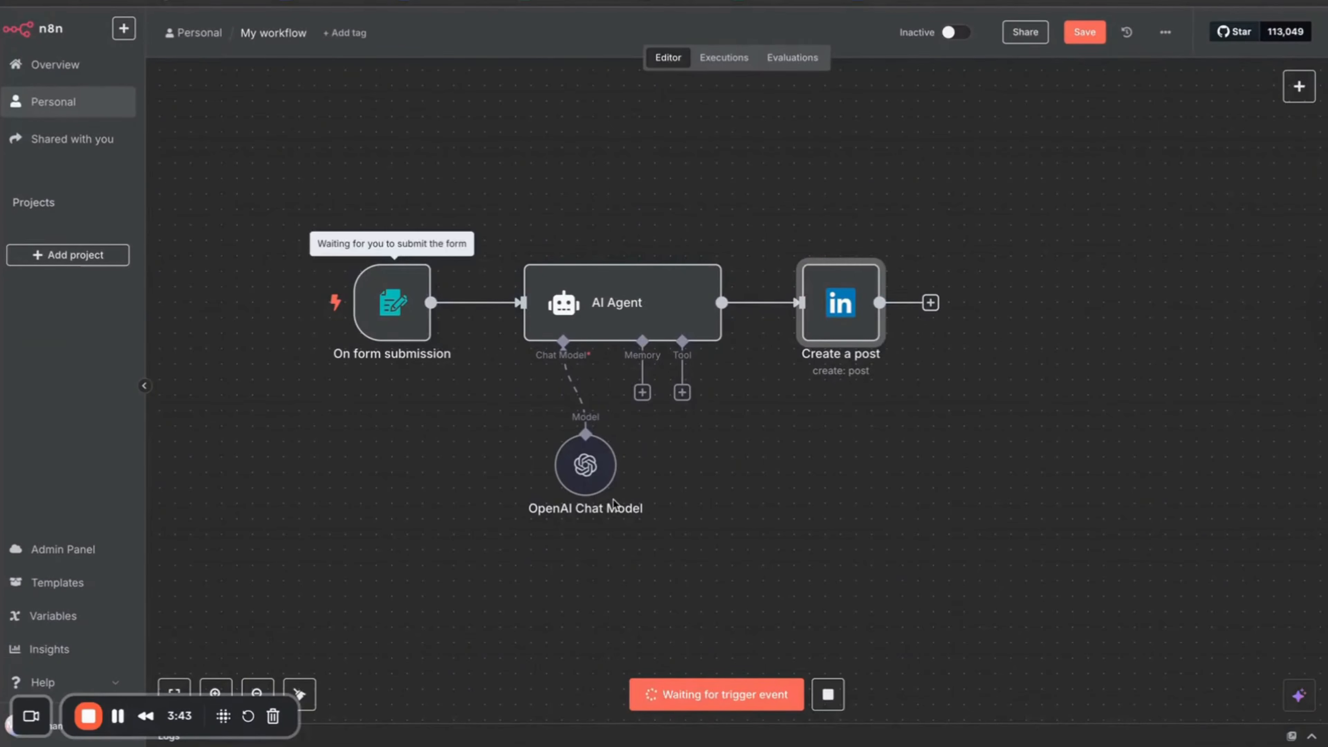
{"action": "left_click", "coordinate": [682, 392]}
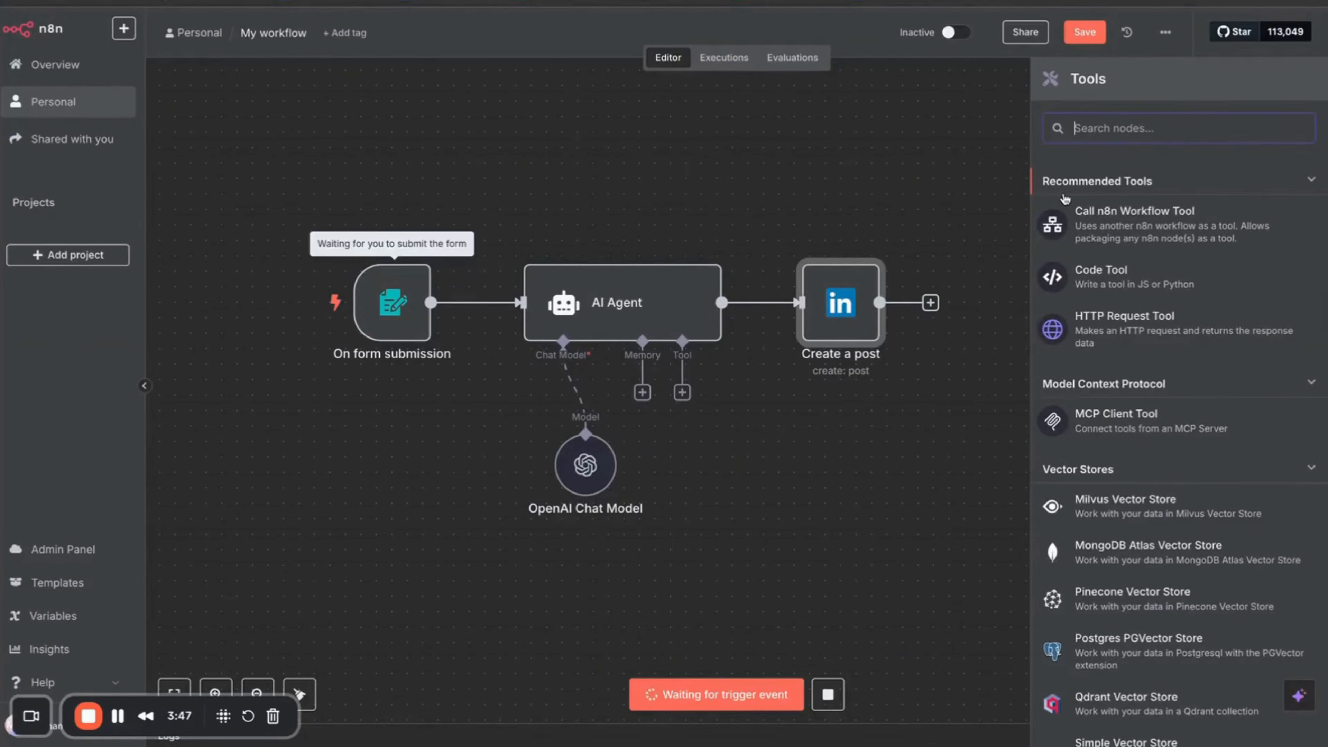
{"action": "type", "text": "form"}
{"action": "key", "text": "BackSpace"}
{"action": "key", "text": "BackSpace"}
{"action": "key", "text": "BackSpace"}
{"action": "key", "text": "BackSpace"}
Move the OpenAI Chat Model node sideways to free the space beneath the AI Agent's tool connector
{"action": "left_click_drag", "start_coordinate": [592, 466], "coordinate": [531, 466]}
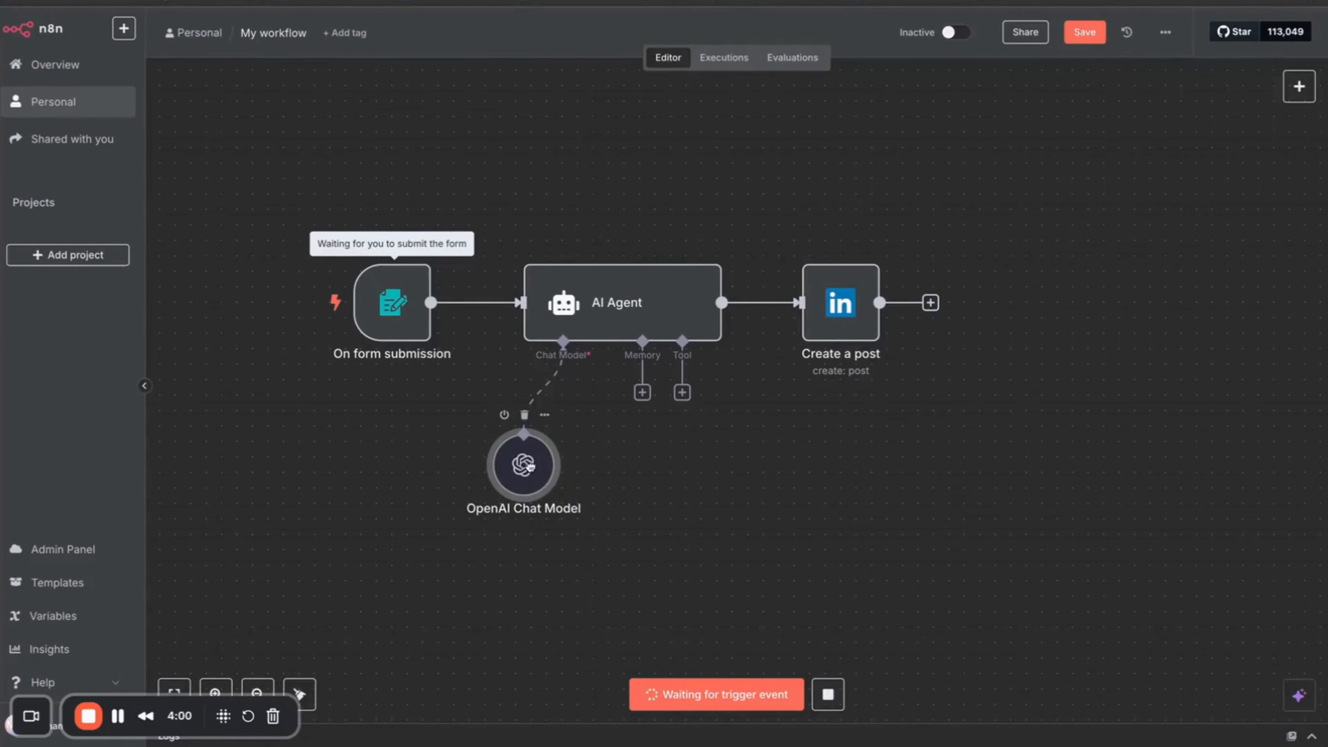
{"action": "left_click", "coordinate": [682, 392]}
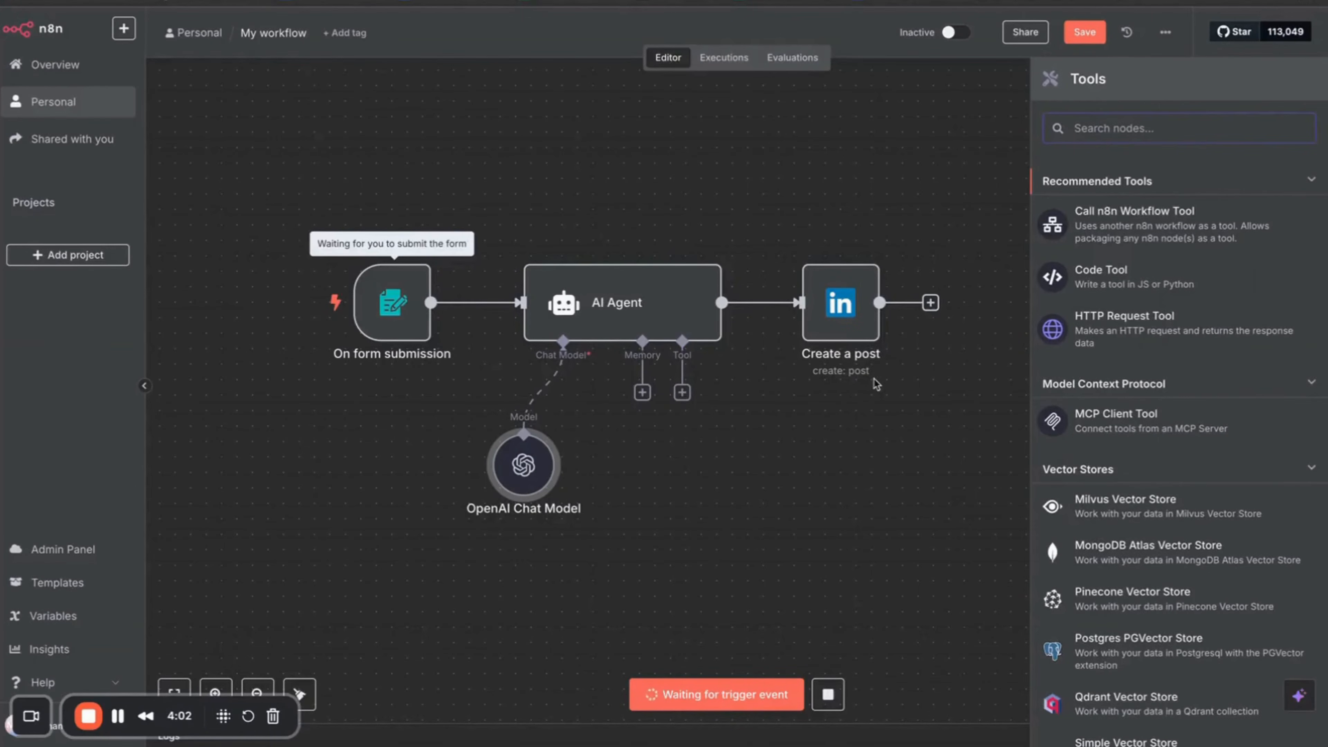
{"action": "left_click", "coordinate": [1125, 278]}
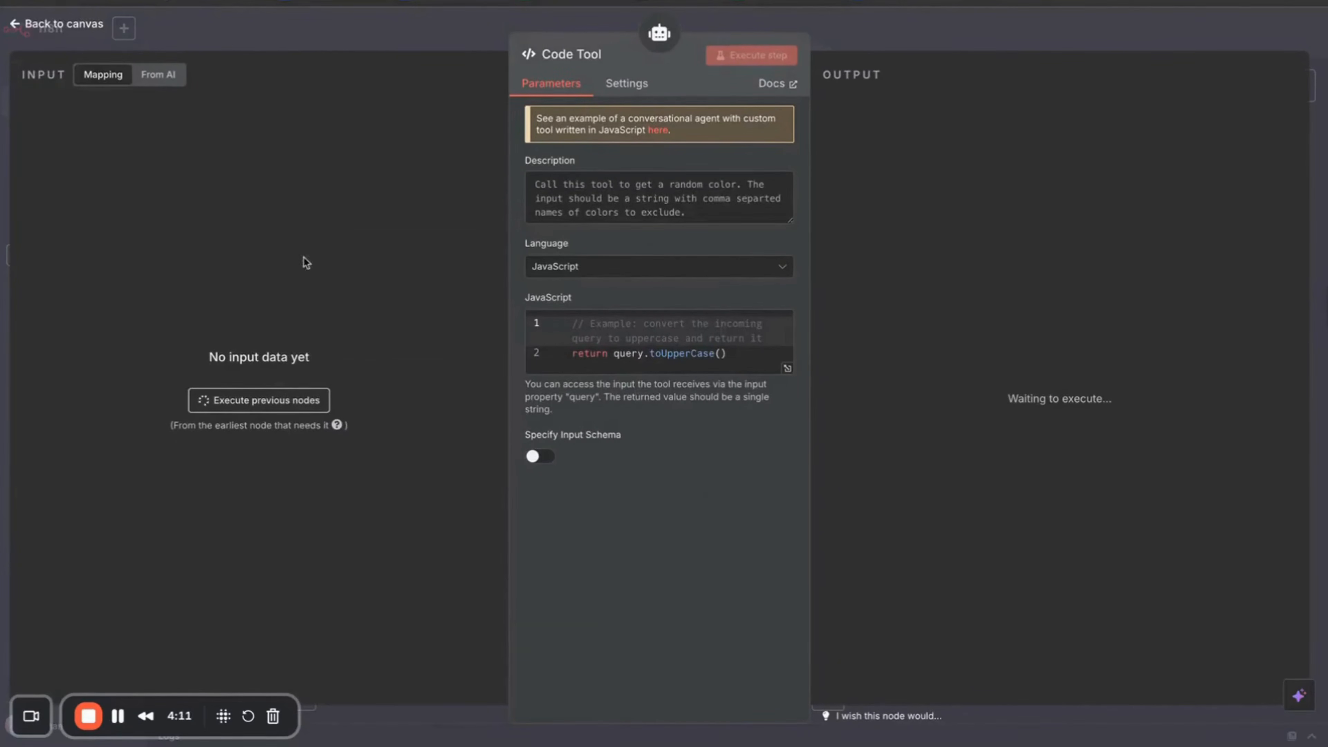
{"action": "left_click", "coordinate": [15, 24]}
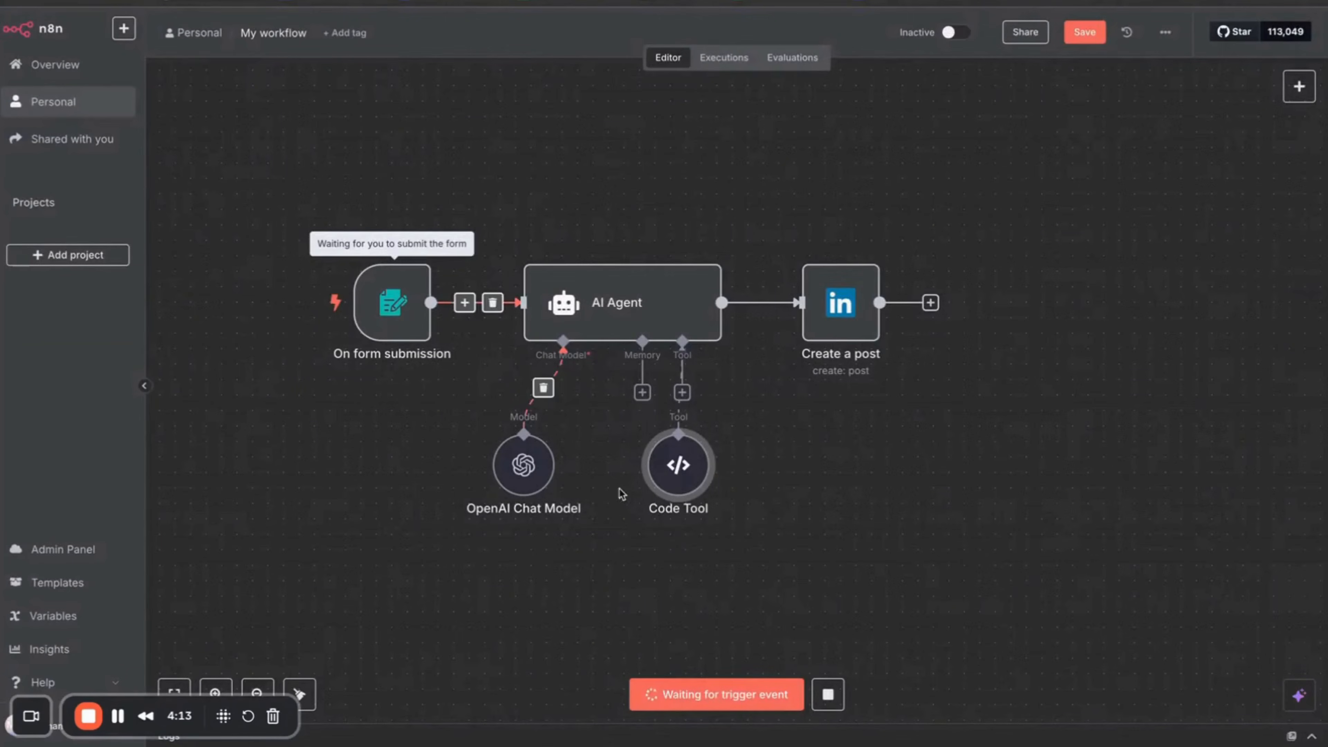
{"action": "left_click", "coordinate": [681, 418]}
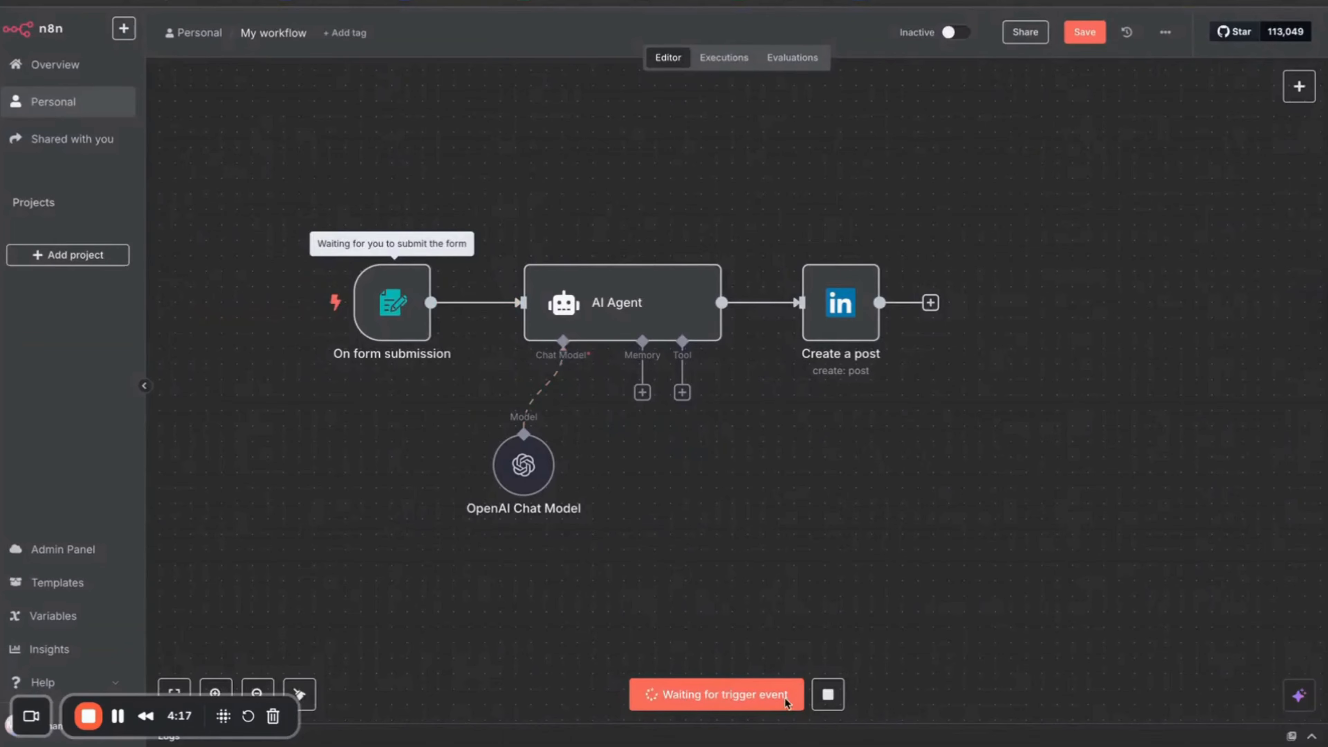
Restart the workflow execution, submit the test form with the post title "AI Agents Role in 2025", and close the form
{"action": "left_click", "coordinate": [827, 695]}
{"action": "left_click", "coordinate": [731, 710]}
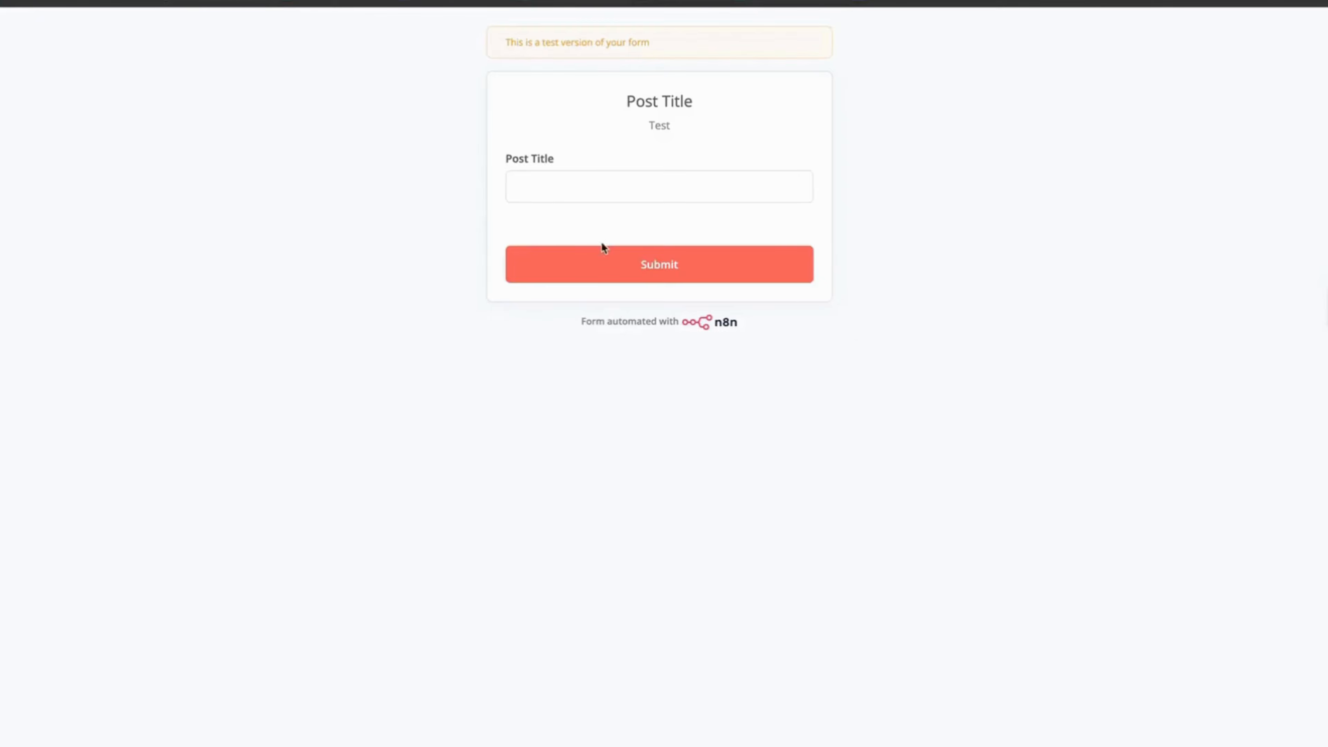
{"action": "left_click", "coordinate": [589, 184]}
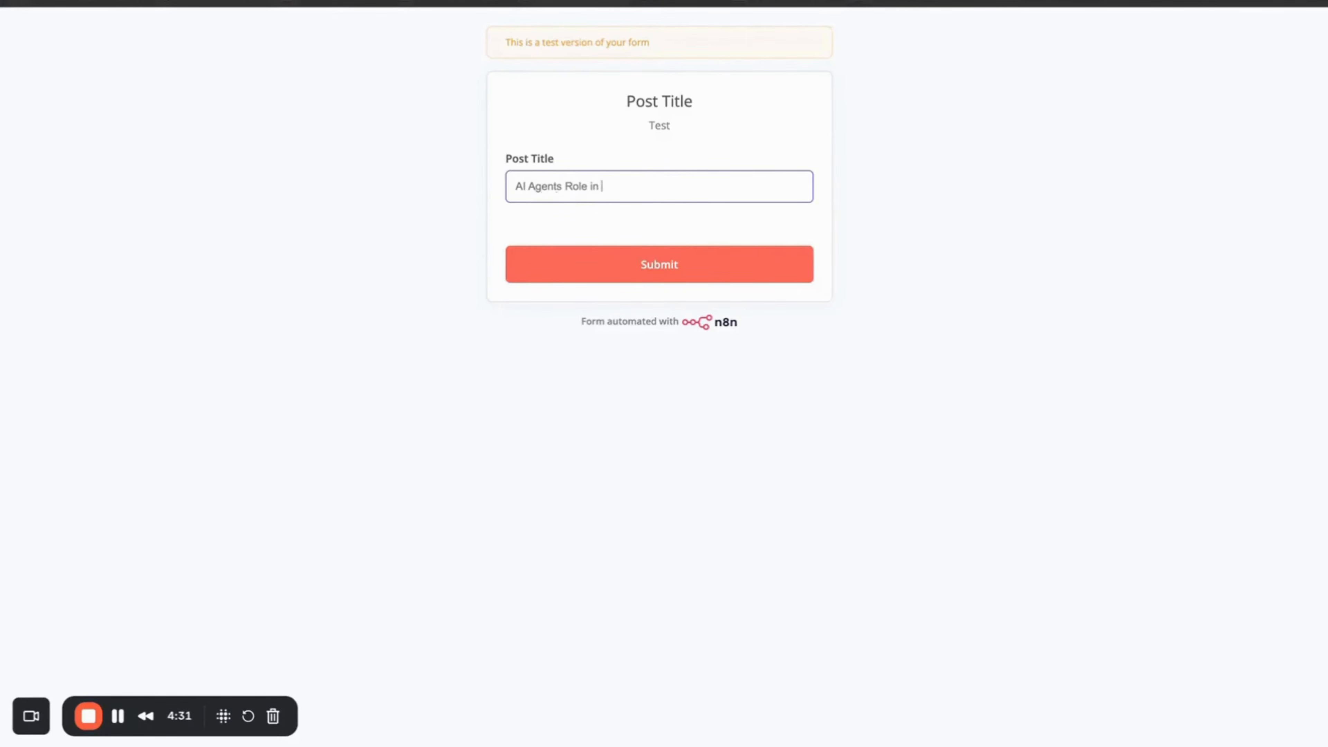
{"action": "left_click", "coordinate": [611, 255]}
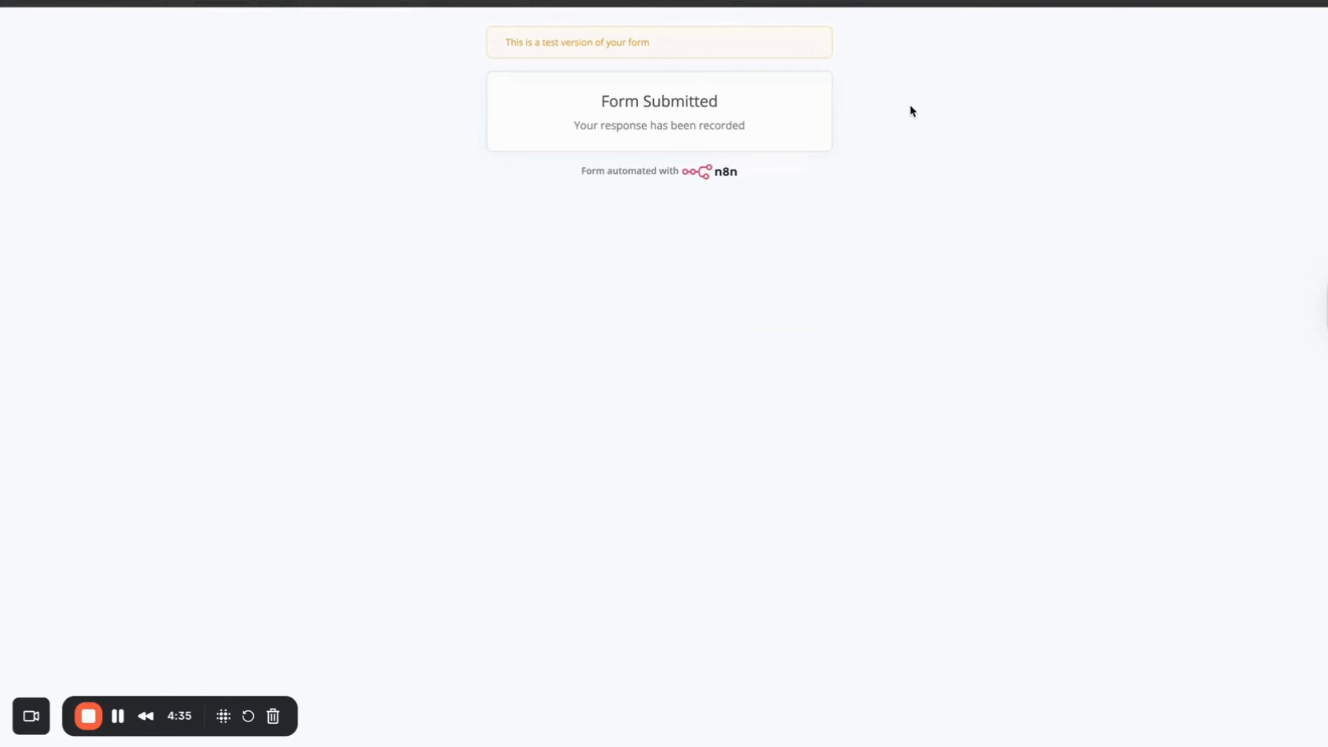
{"action": "key", "text": "super+w"}
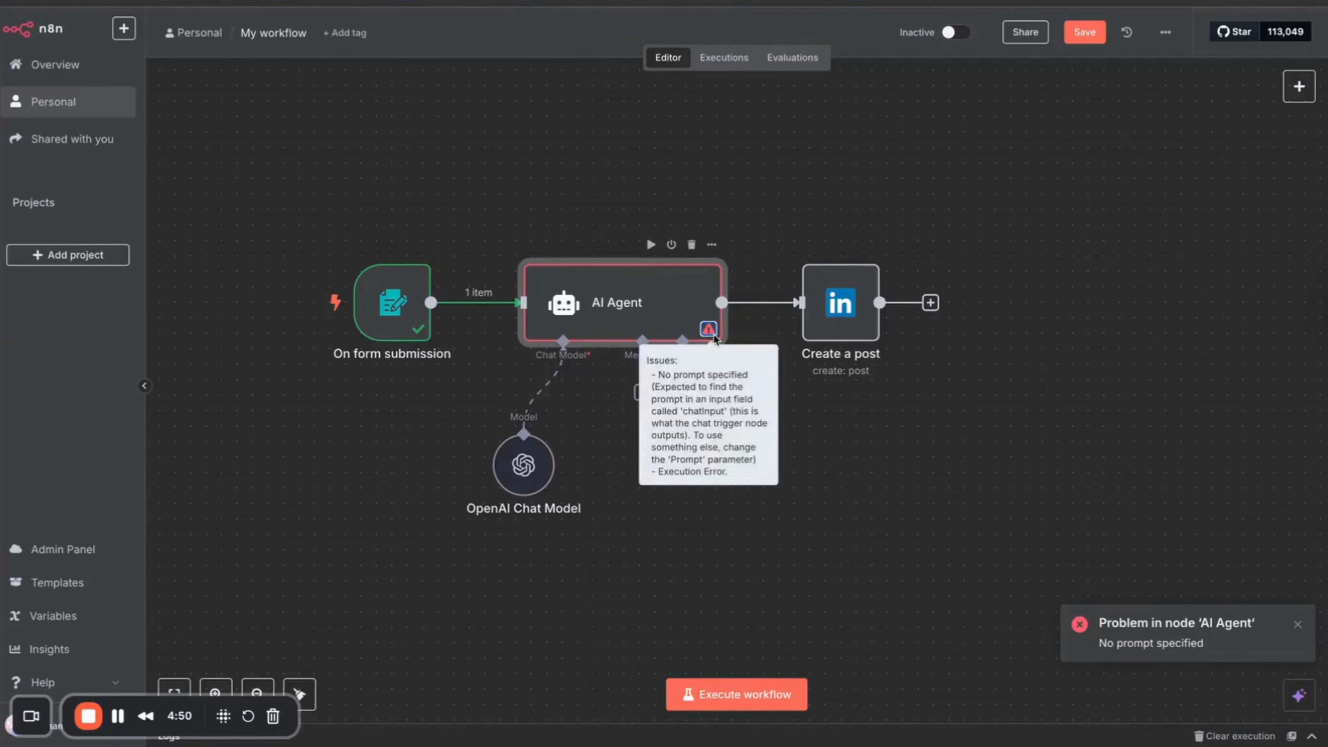
Open the AI Agent node and set its source for the user message prompt to Define below
{"action": "double_click", "coordinate": [703, 312]}
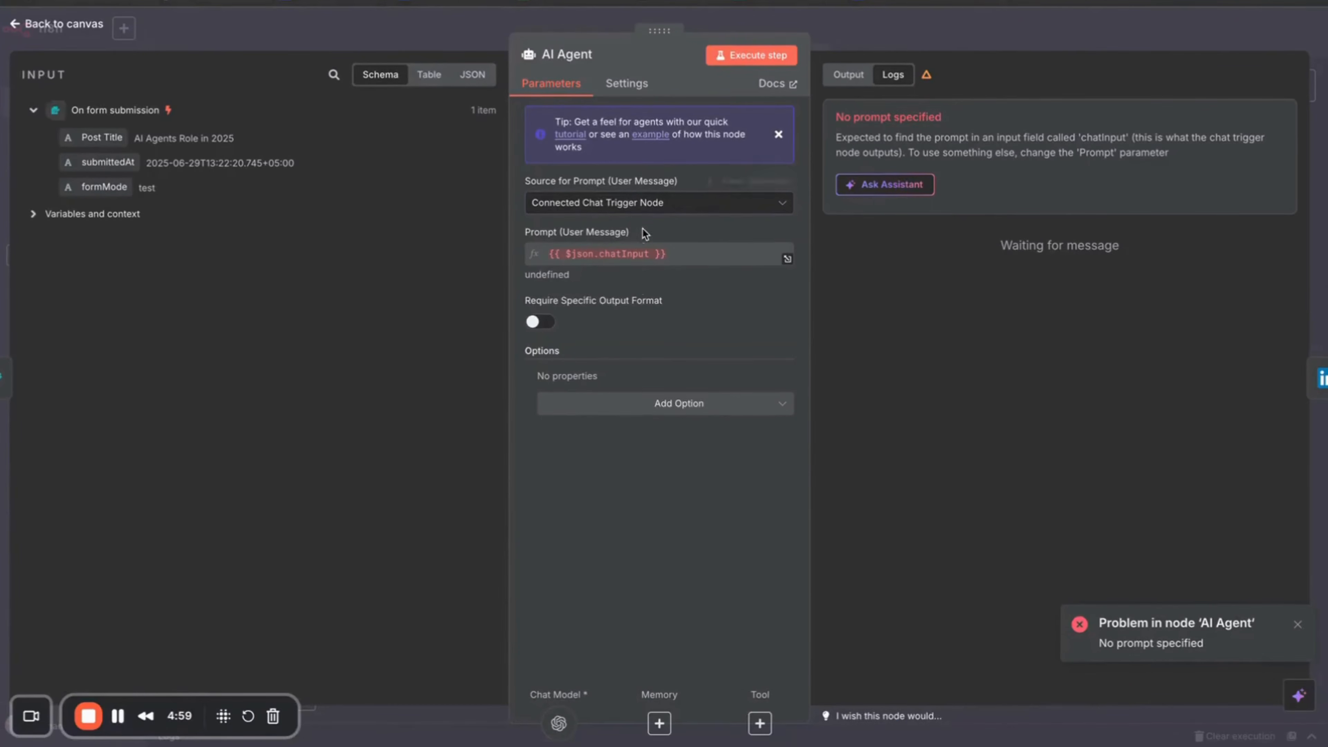
{"action": "left_click", "coordinate": [645, 206]}
{"action": "left_click", "coordinate": [613, 303]}
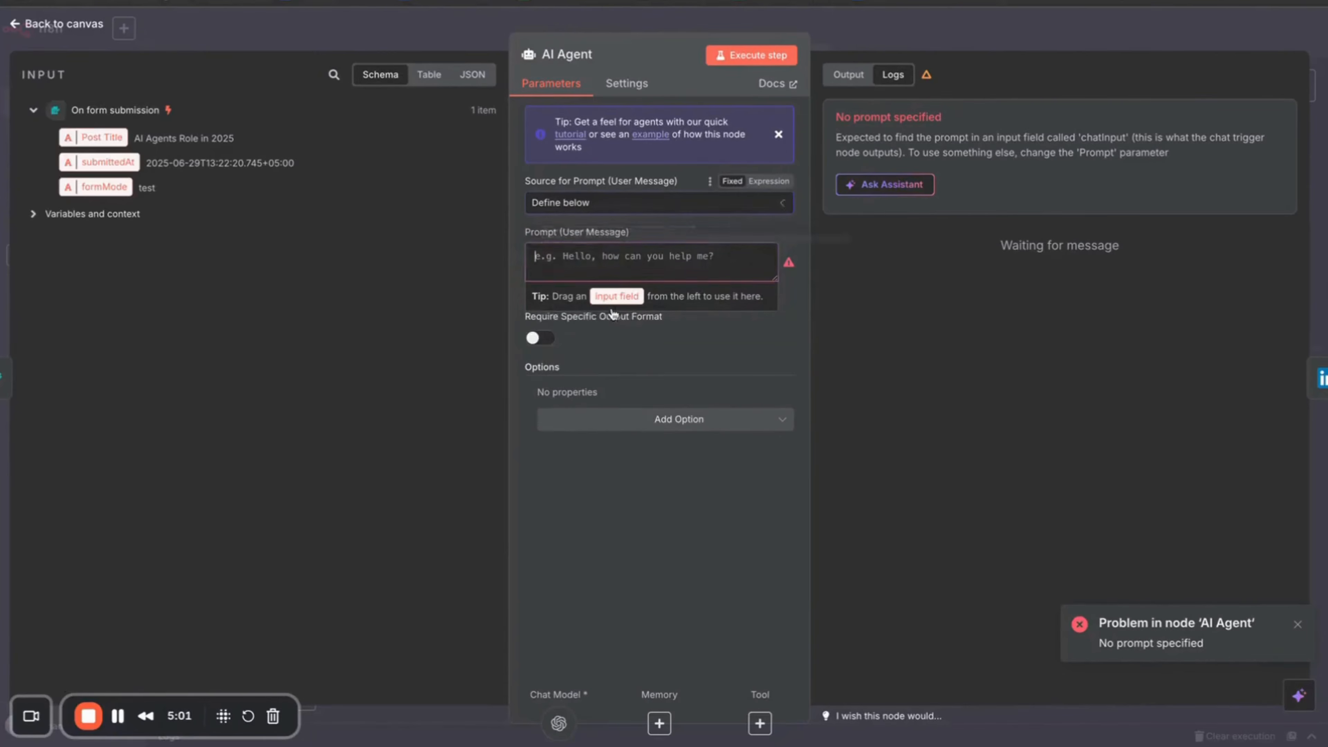
Write the AI Agent's user message prompt as "What Title you have receive form" followed by the mapped Post Title field
{"action": "left_click", "coordinate": [577, 260]}
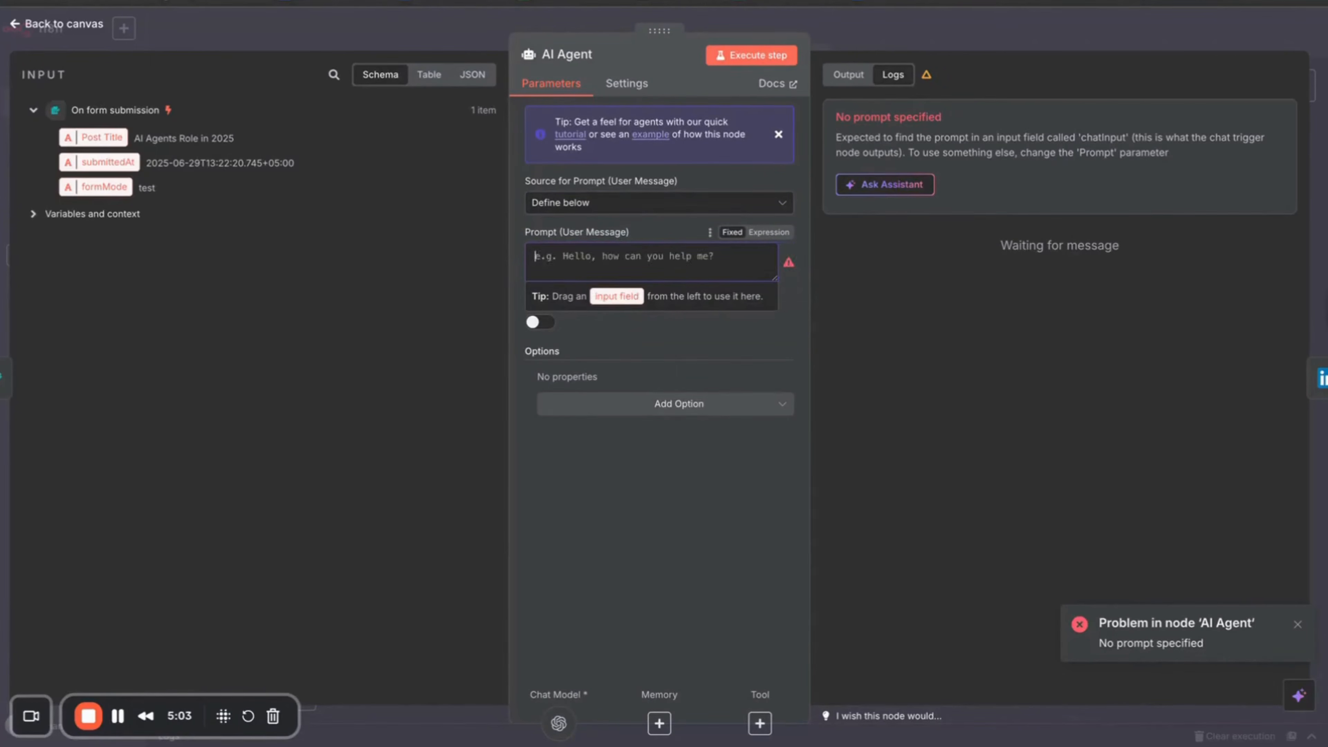
{"action": "type", "text": "What Title you ha"}
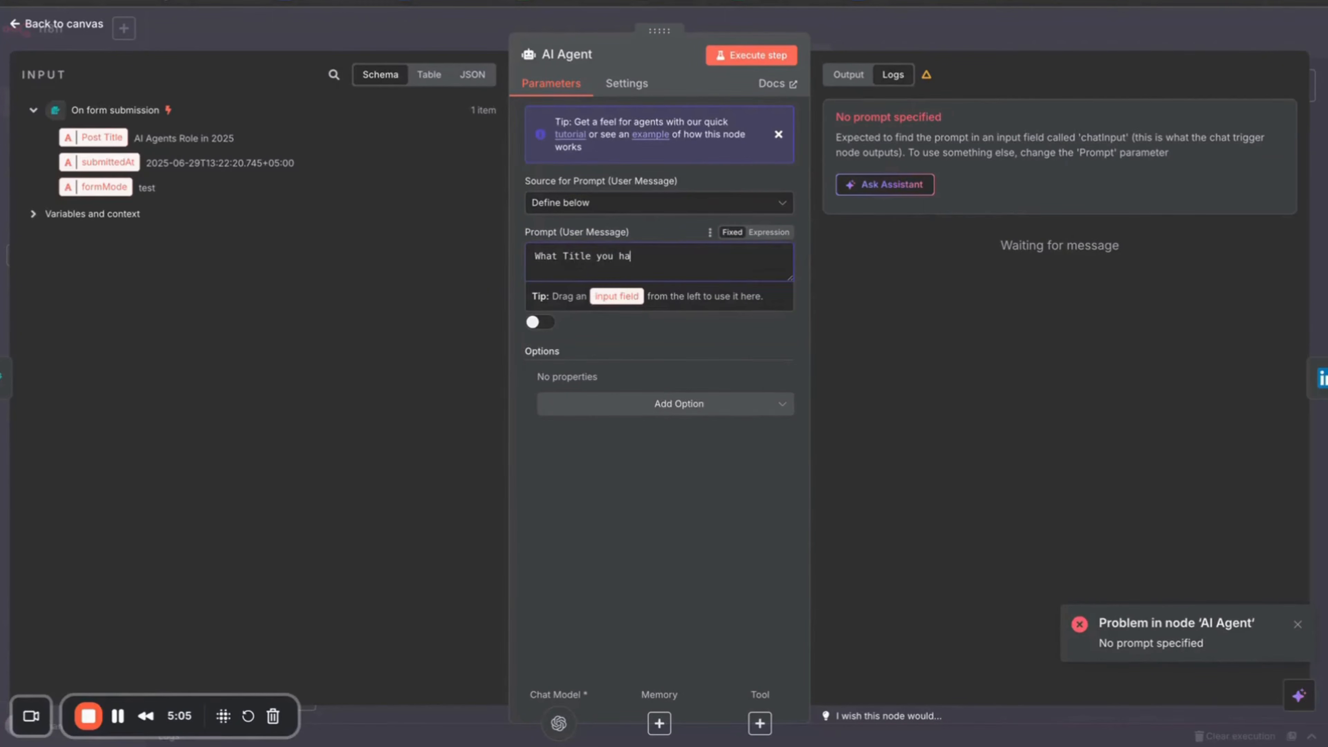
{"action": "type", "text": "ve receive form"}
{"action": "left_click_drag", "start_coordinate": [97, 137], "coordinate": [758, 257]}
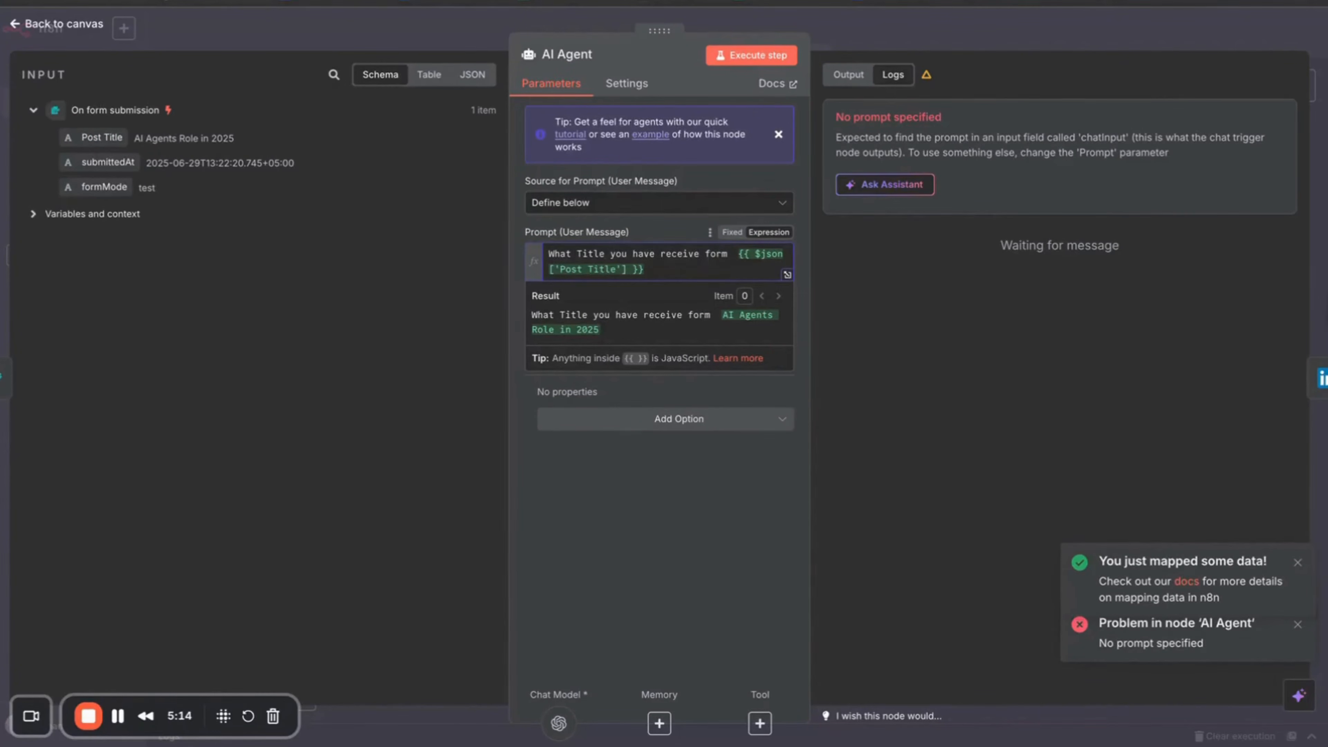
Append "please generate around 200 words content on it" after the Post Title expression in the prompt
{"action": "type", "text": "please geenrat"}
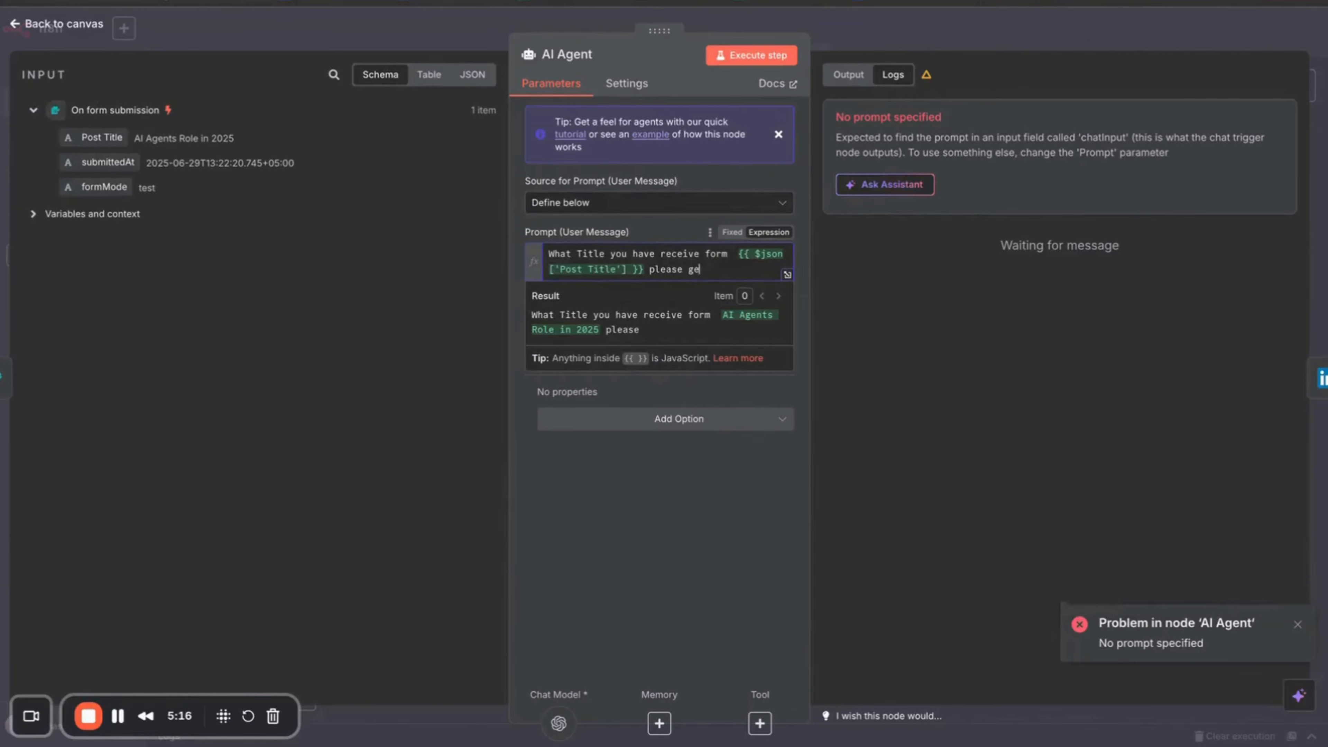
{"action": "key", "text": "BackSpace"}
{"action": "key", "text": "BackSpace"}
{"action": "key", "text": "BackSpace"}
{"action": "key", "text": "BackSpace"}
{"action": "key", "text": "BackSpace"}
{"action": "type", "text": "nerate around 200 words content on it"}
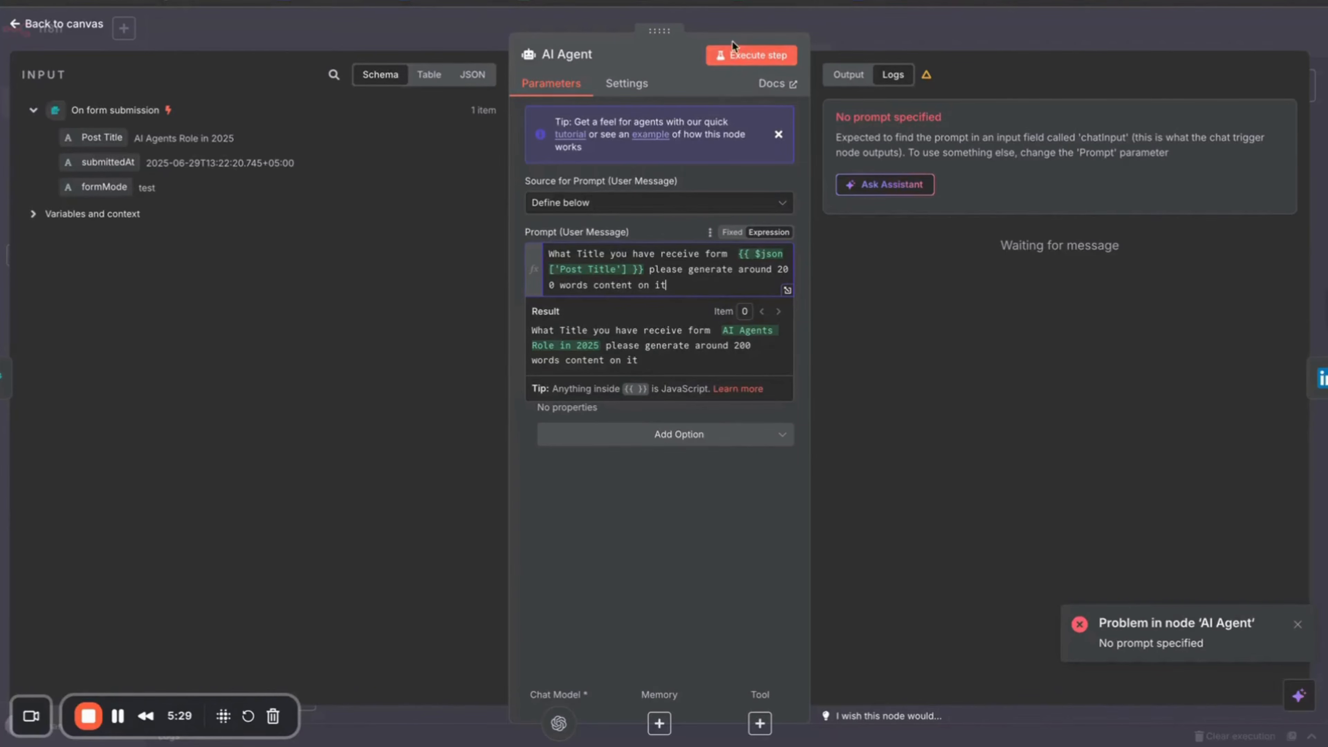
Execute the AI Agent step, read through the generated content, and return to the canvas
{"action": "left_click", "coordinate": [737, 52]}
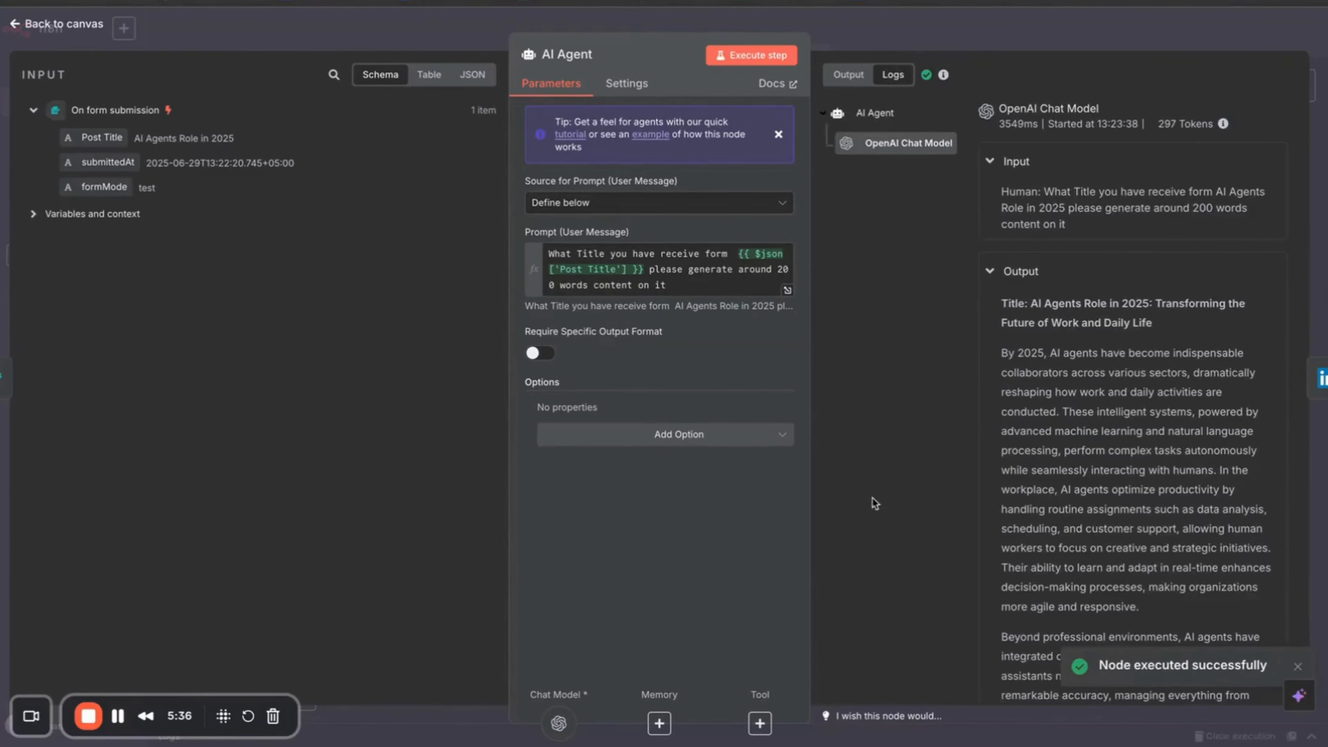
{"action": "scroll", "coordinate": [1058, 510], "scroll_direction": "down", "scroll_amount": 10}
{"action": "scroll", "coordinate": [1057, 510], "scroll_direction": "up", "scroll_amount": 10}
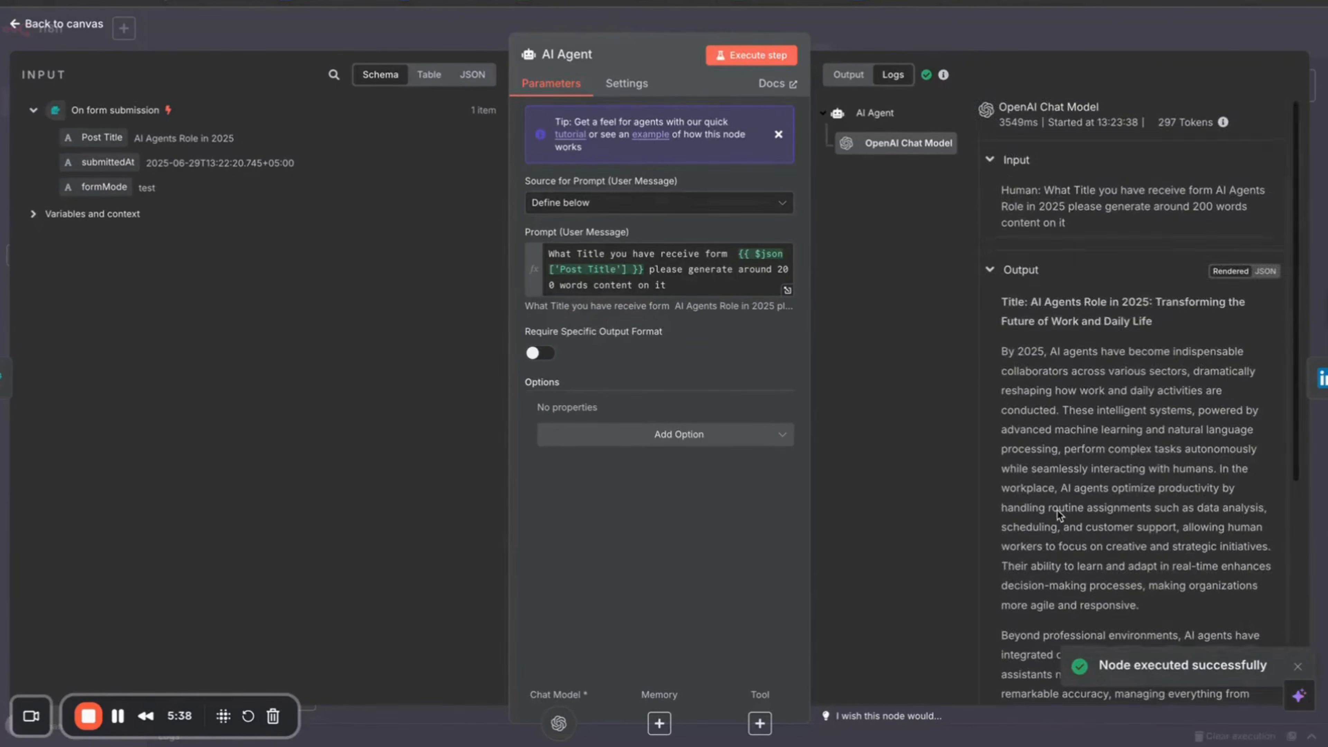
{"action": "left_click", "coordinate": [21, 26]}
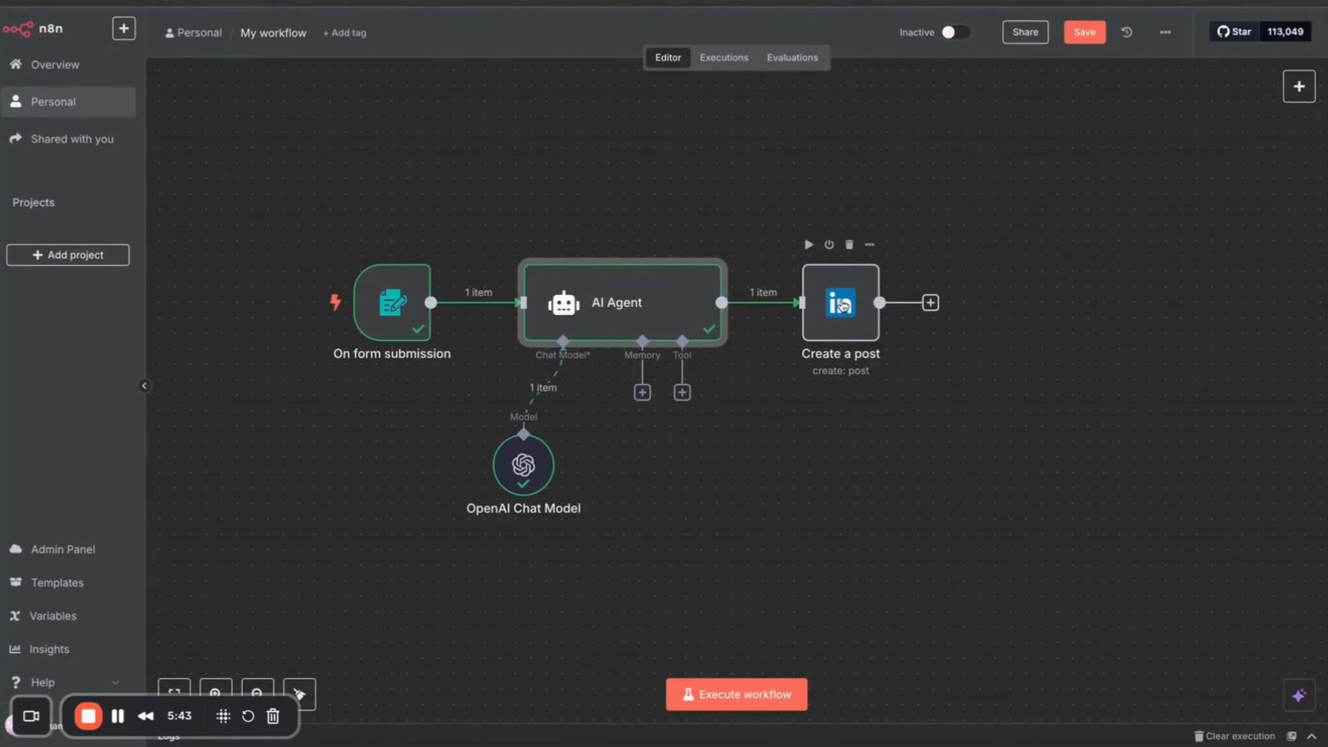
Execute the whole workflow, submit the test form with an AI-related post title, and return to the workflow canvas
{"action": "left_click", "coordinate": [730, 701]}
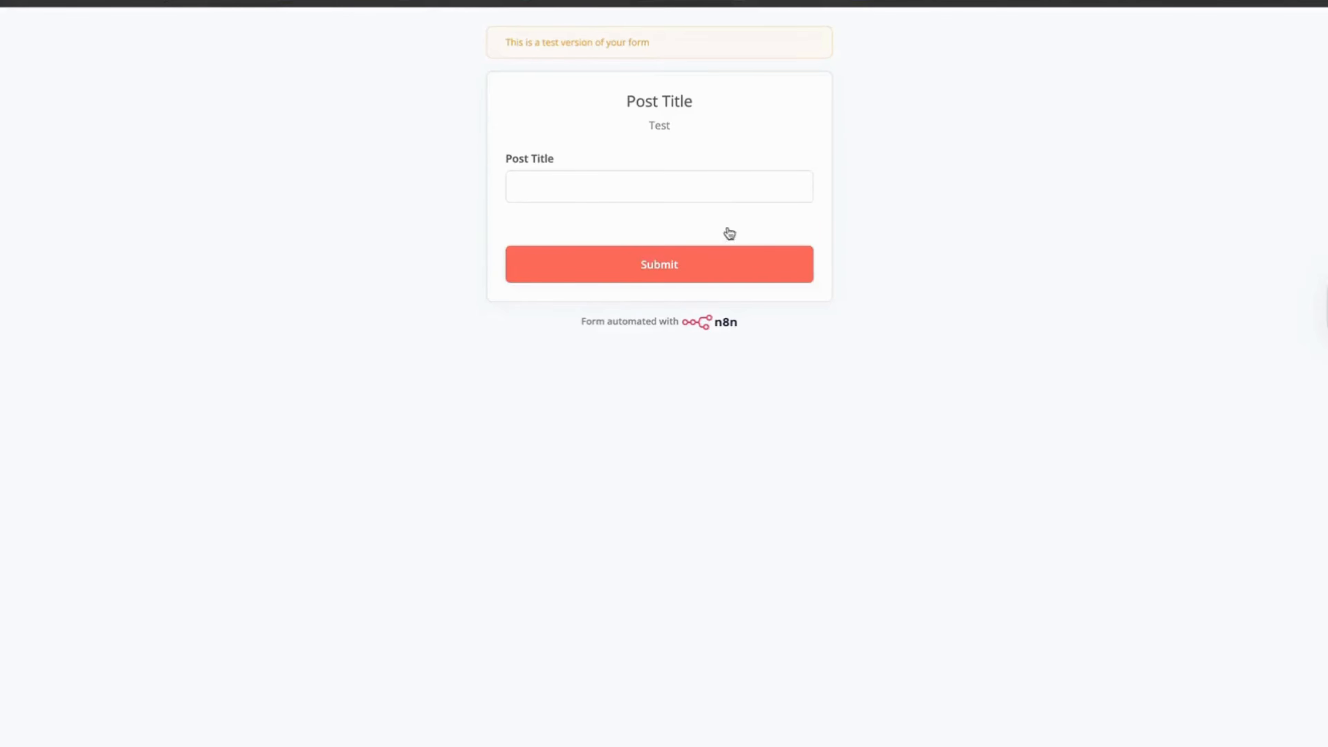
{"action": "left_click", "coordinate": [615, 189]}
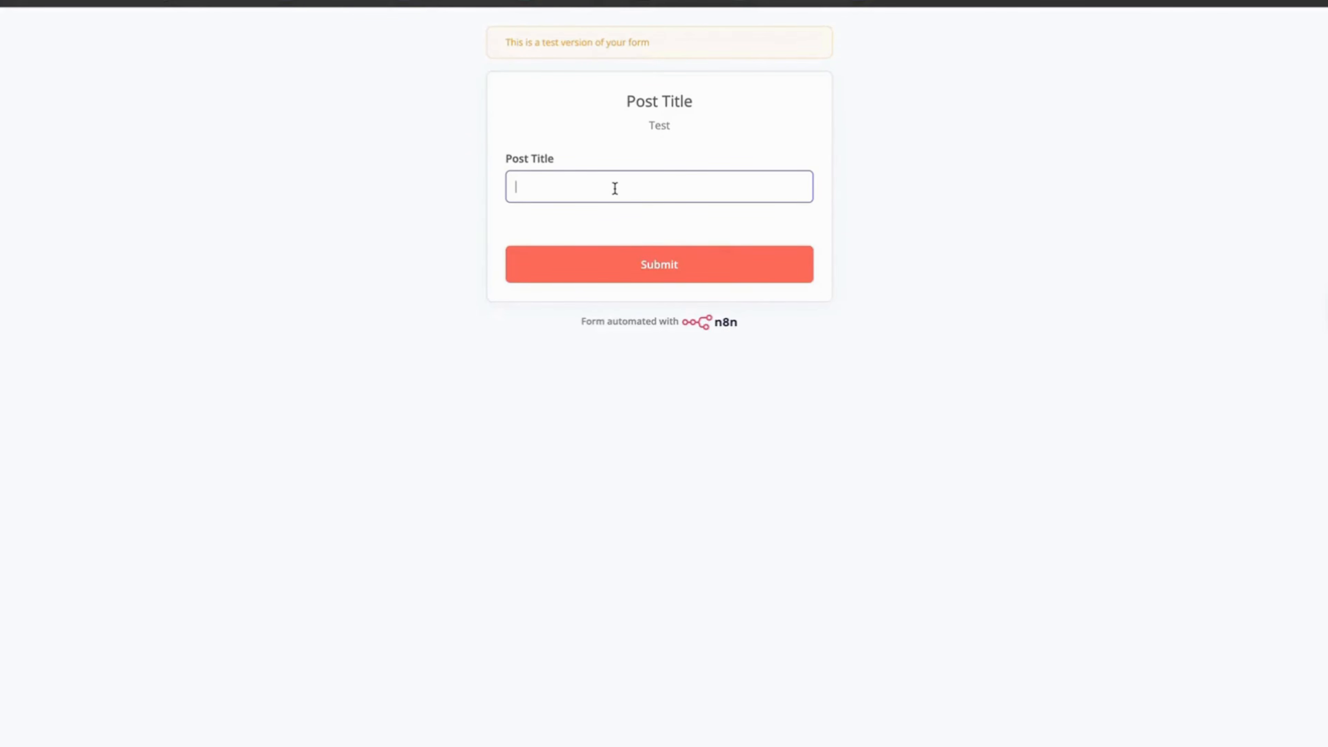
{"action": "type", "text": "Ai"}
{"action": "left_click", "coordinate": [650, 273]}
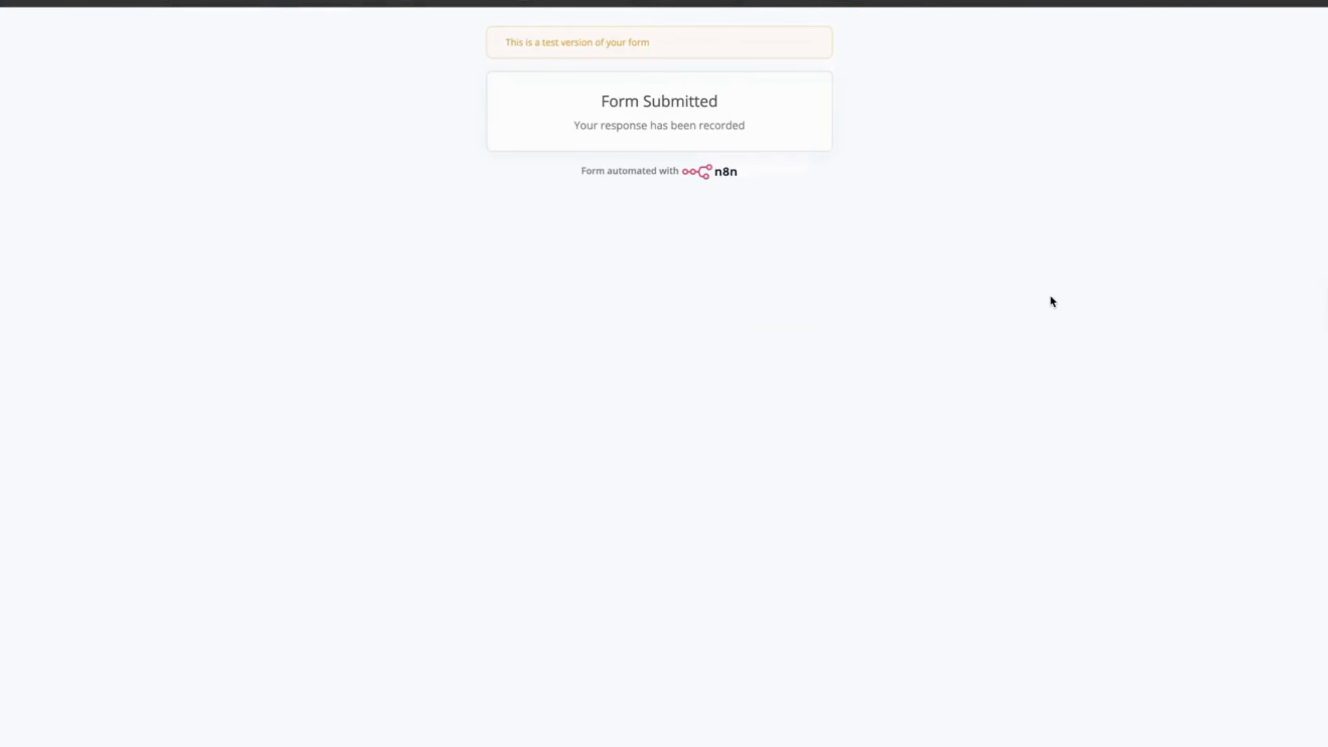
{"action": "left_click", "coordinate": [816, 1]}
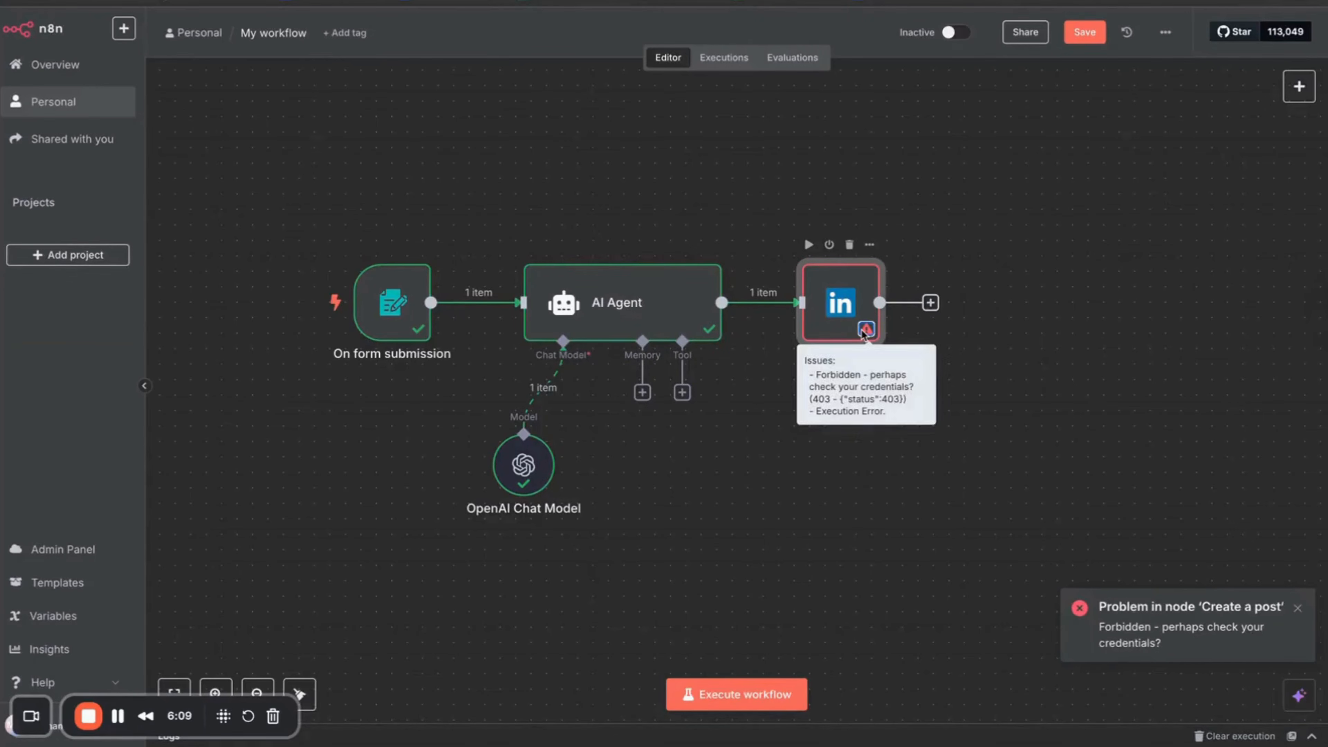
Open the Create a post node, select the account holder as the person, and check the LinkedIn account credential's connection settings
{"action": "double_click", "coordinate": [835, 302]}
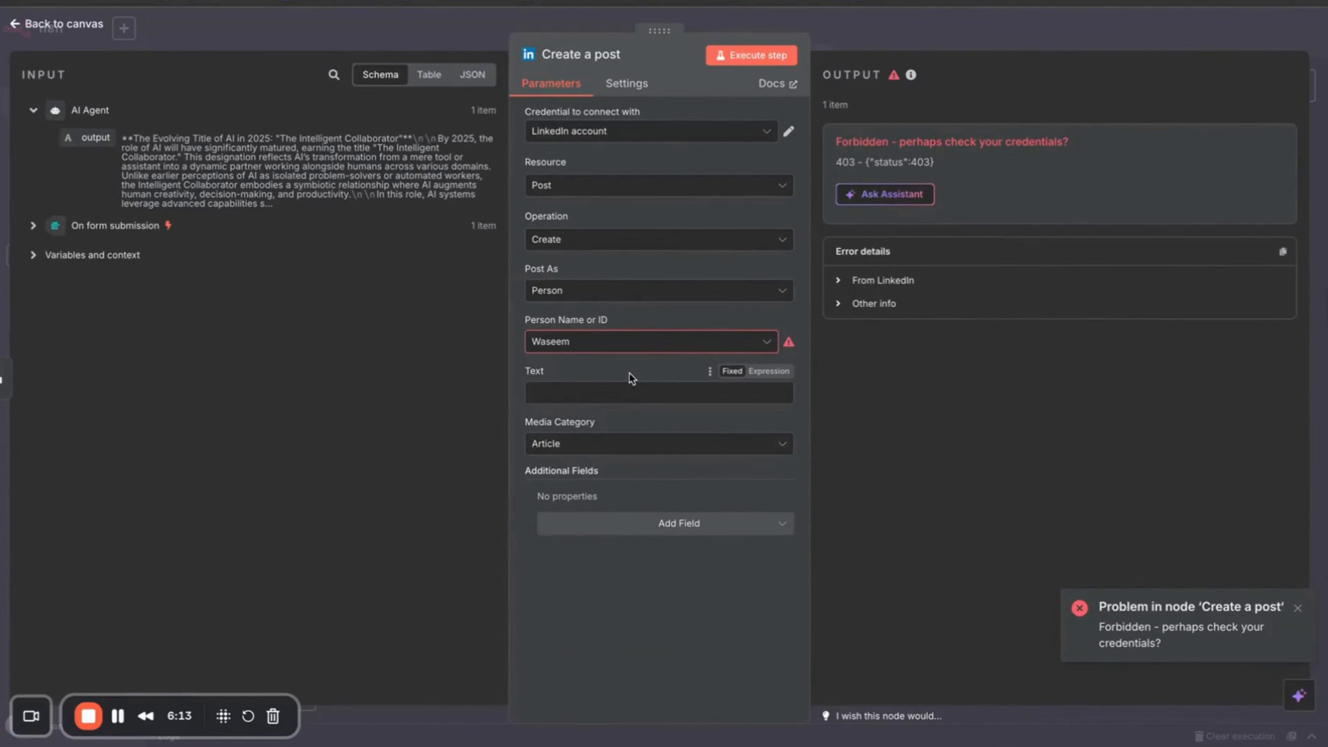
{"action": "left_click", "coordinate": [721, 343]}
{"action": "left_click", "coordinate": [694, 386]}
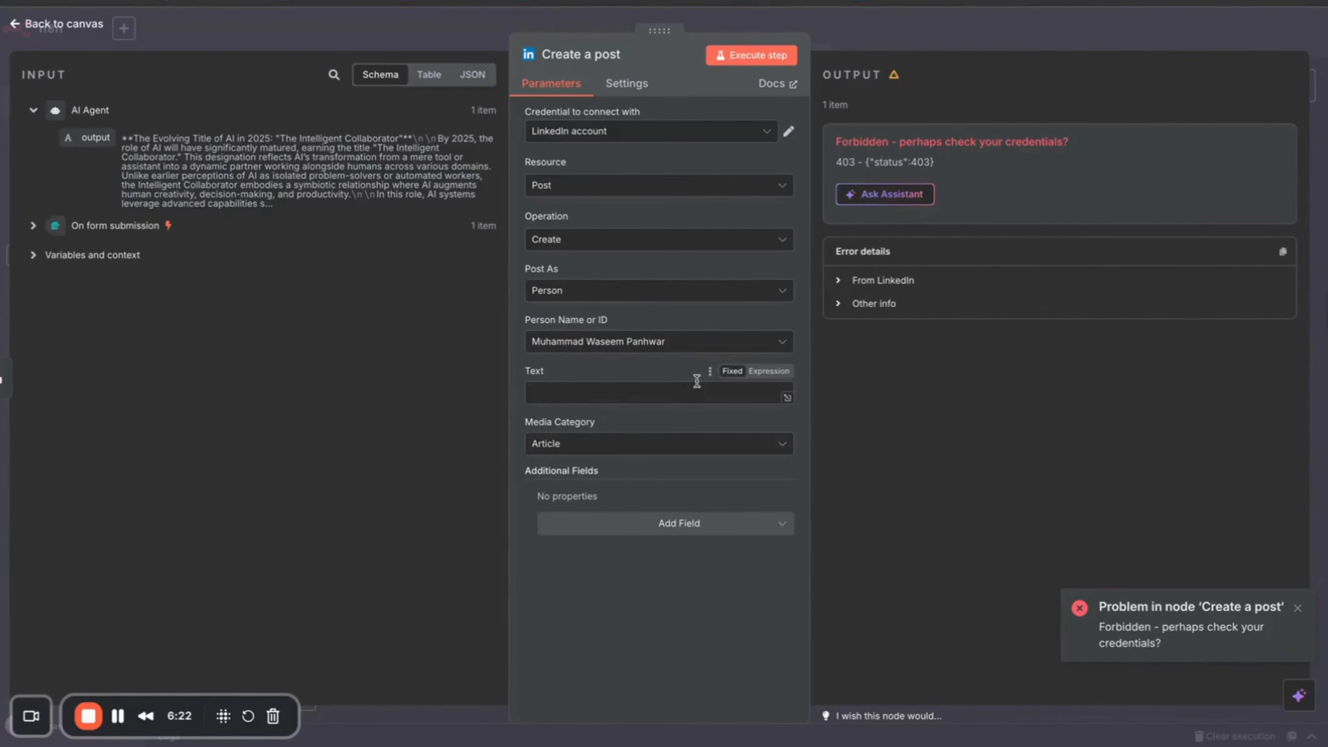
{"action": "left_click", "coordinate": [789, 131]}
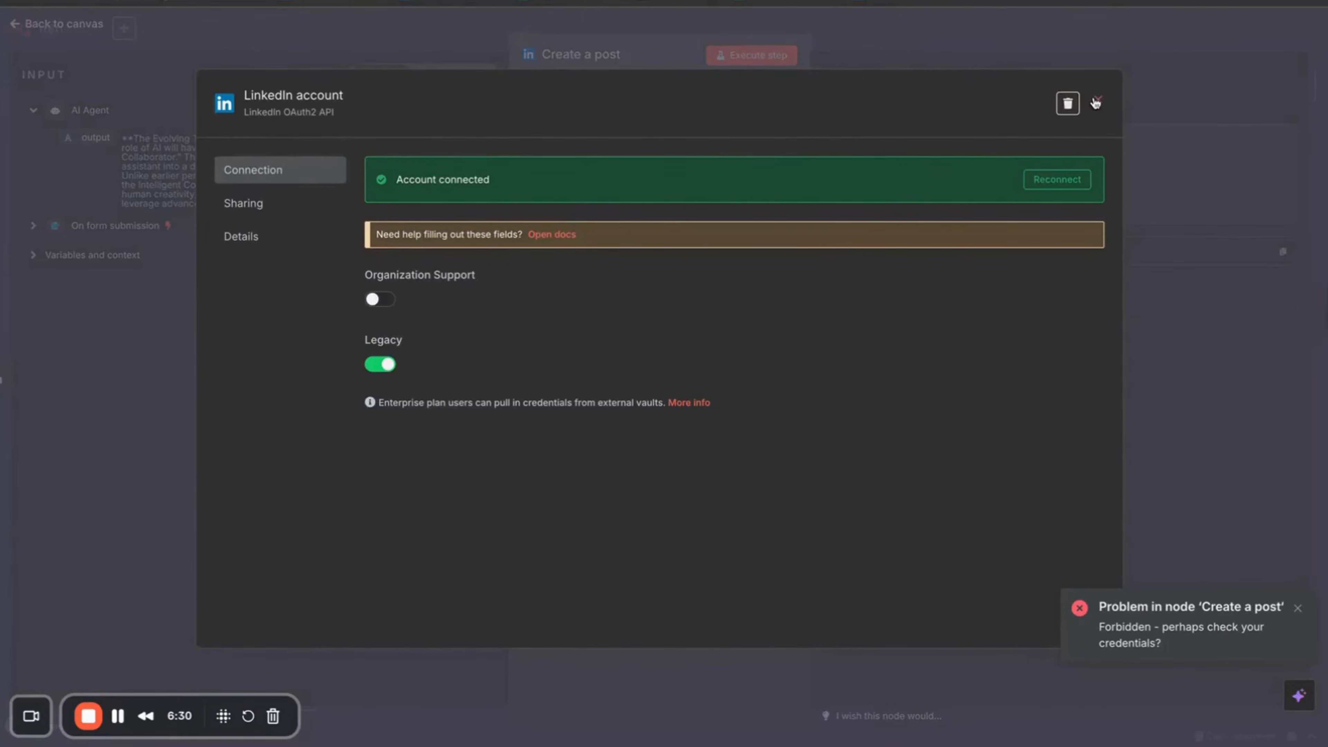
{"action": "left_click", "coordinate": [1098, 99]}
{"action": "left_click", "coordinate": [629, 140]}
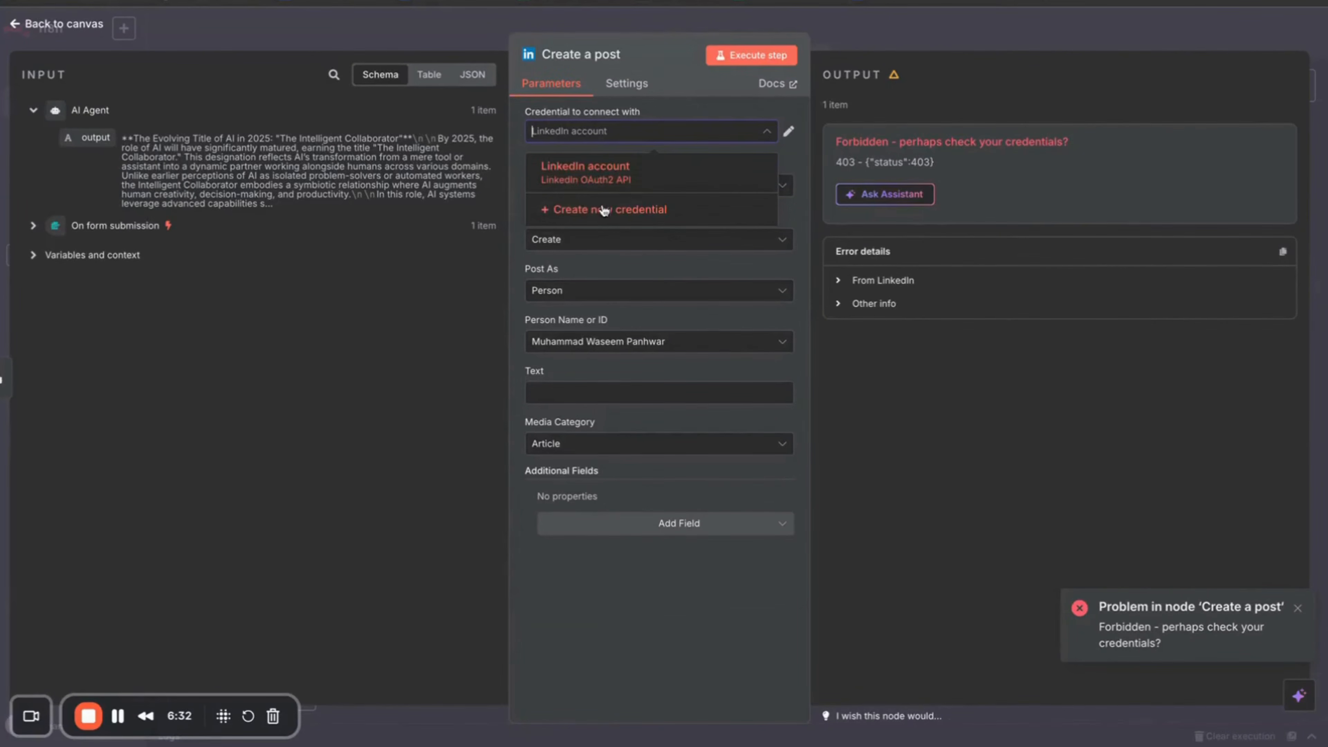
{"action": "left_click", "coordinate": [604, 210]}
{"action": "left_click", "coordinate": [616, 242]}
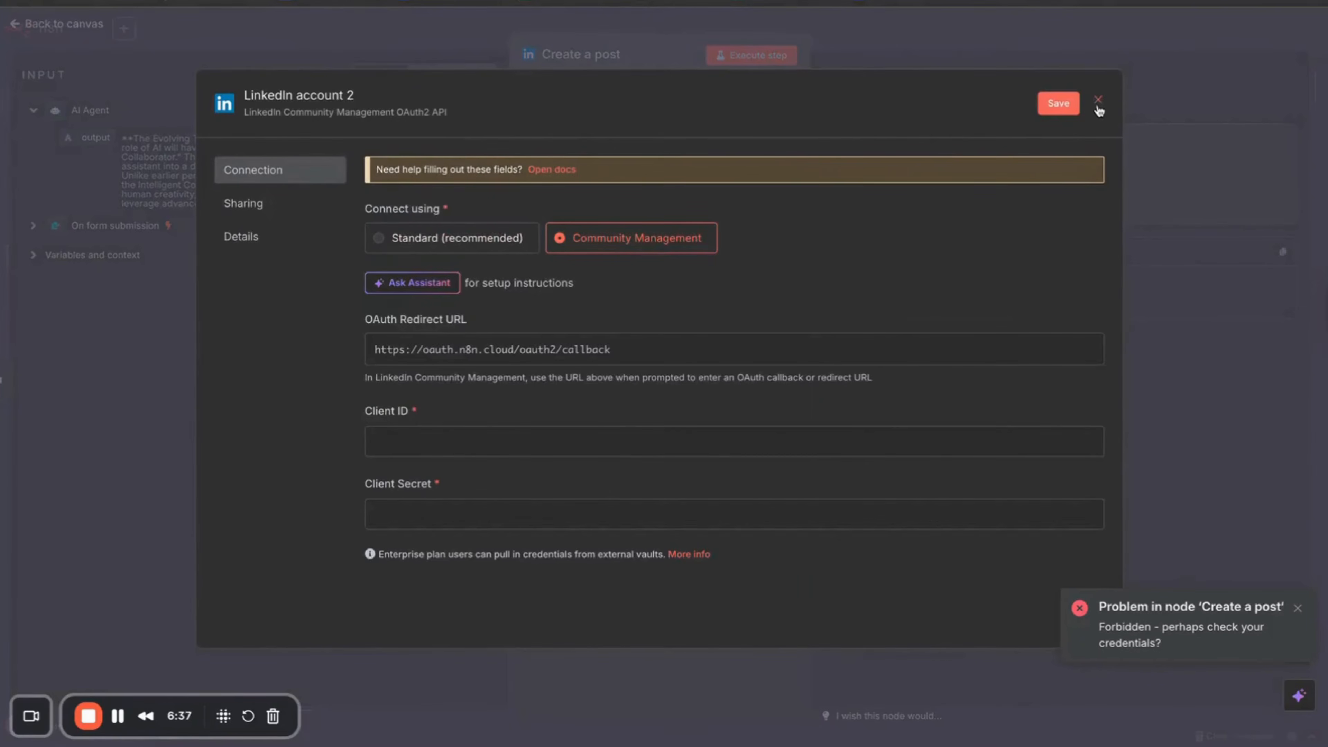
{"action": "left_click", "coordinate": [1099, 102]}
{"action": "left_click", "coordinate": [701, 413]}
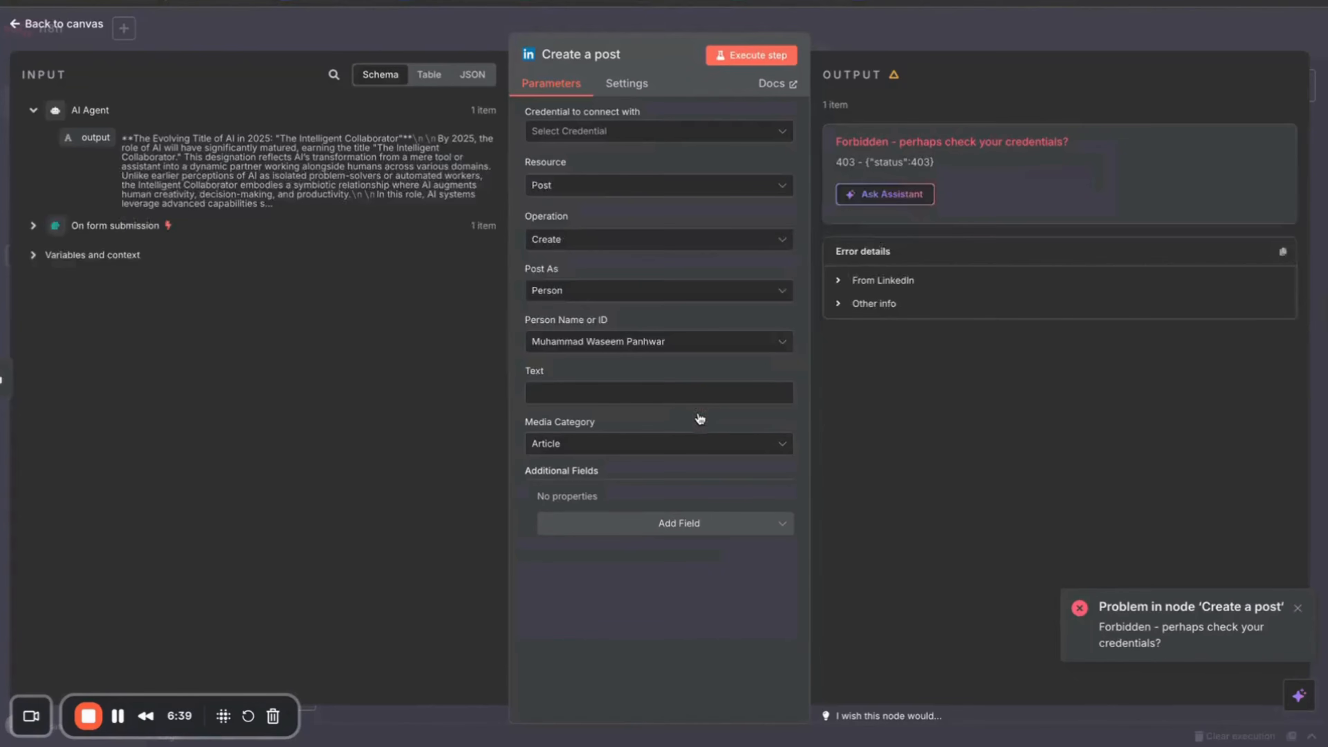
{"action": "left_click", "coordinate": [608, 137]}
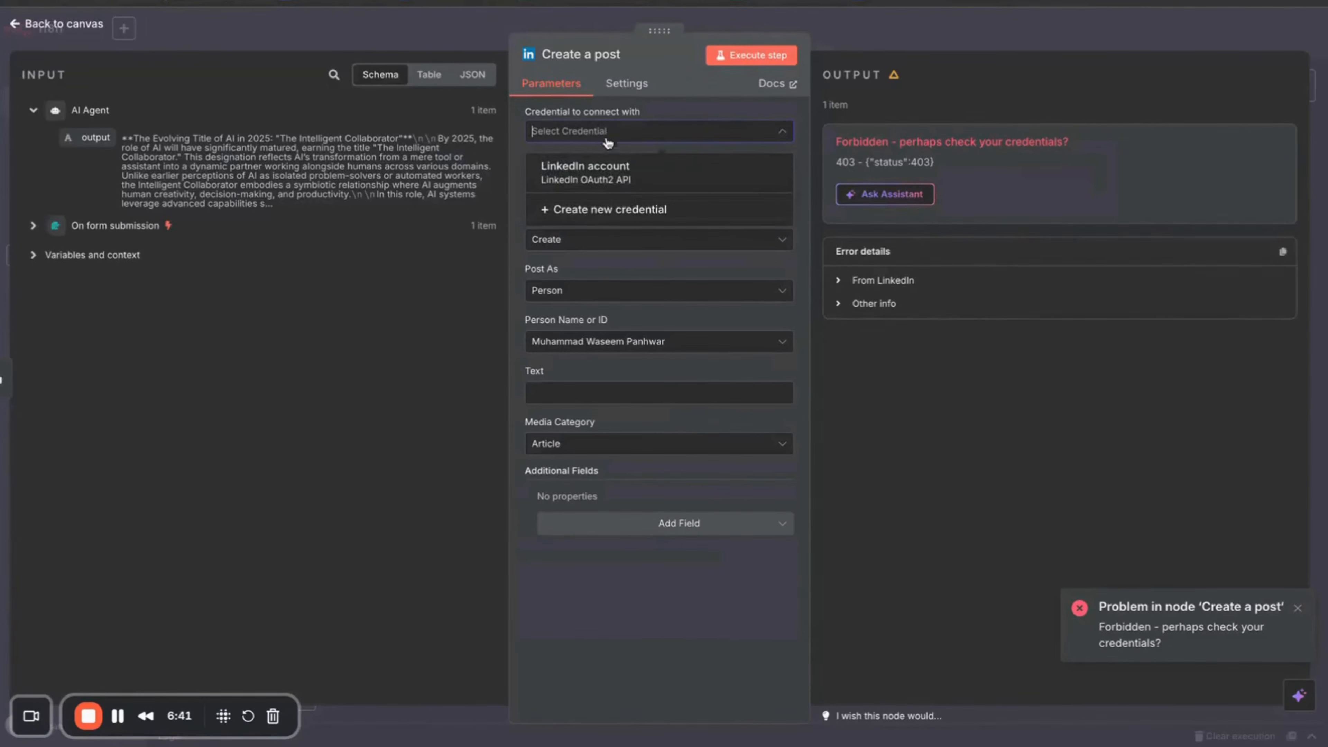
{"action": "left_click", "coordinate": [601, 165]}
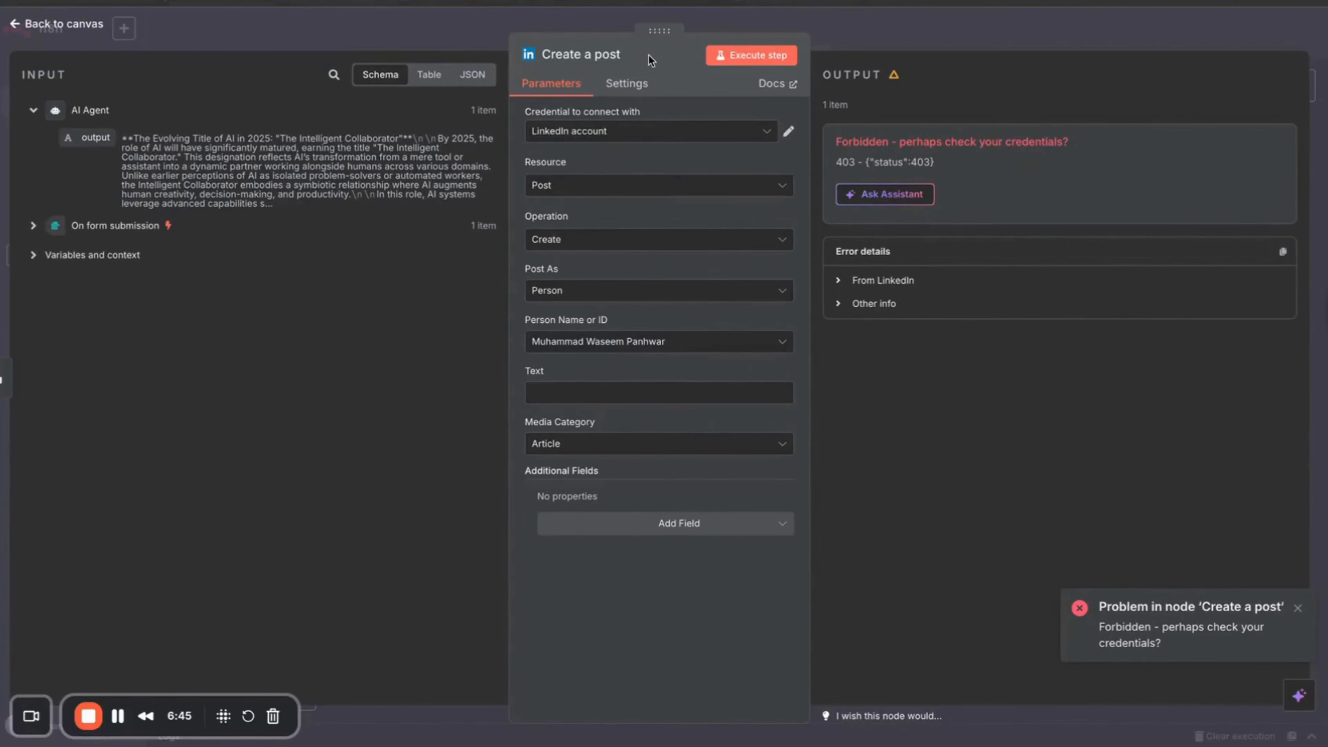
Execute the Create a post node on its own and return to the canvas
{"action": "left_click", "coordinate": [745, 55]}
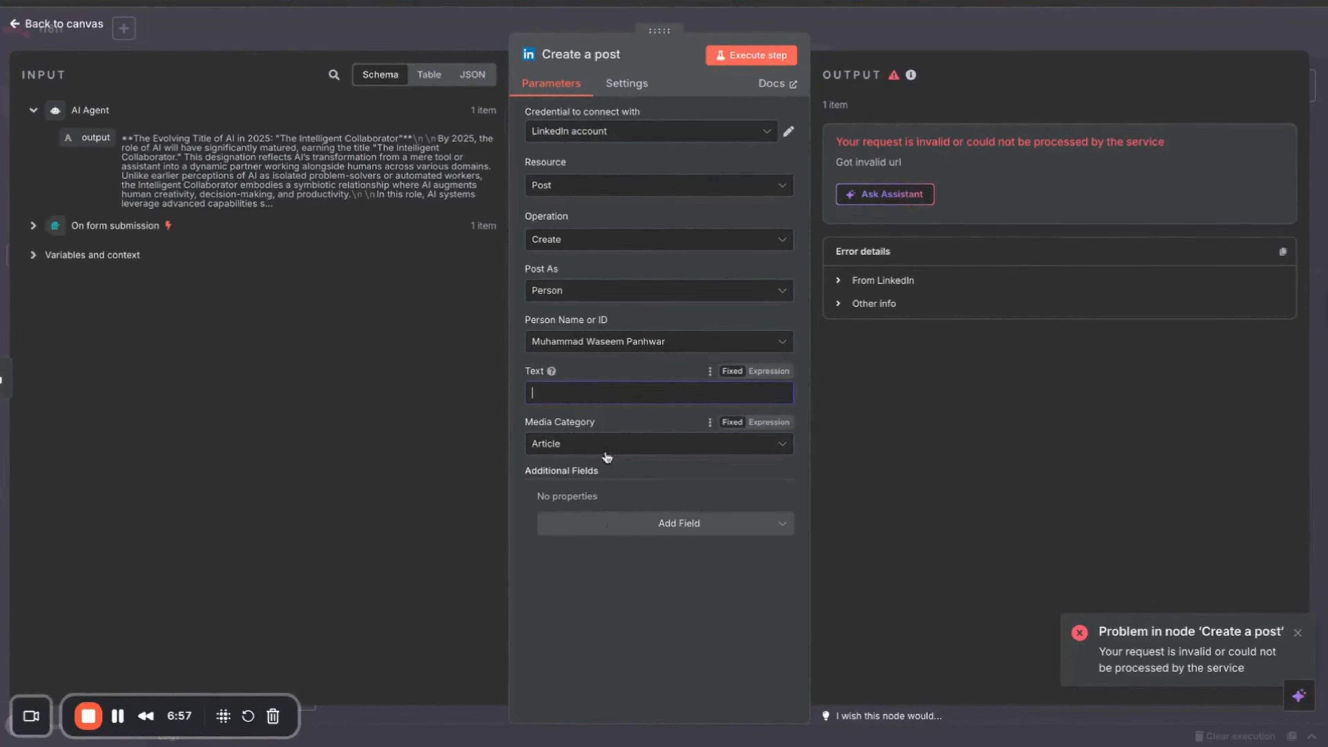
{"action": "key", "text": "Escape"}
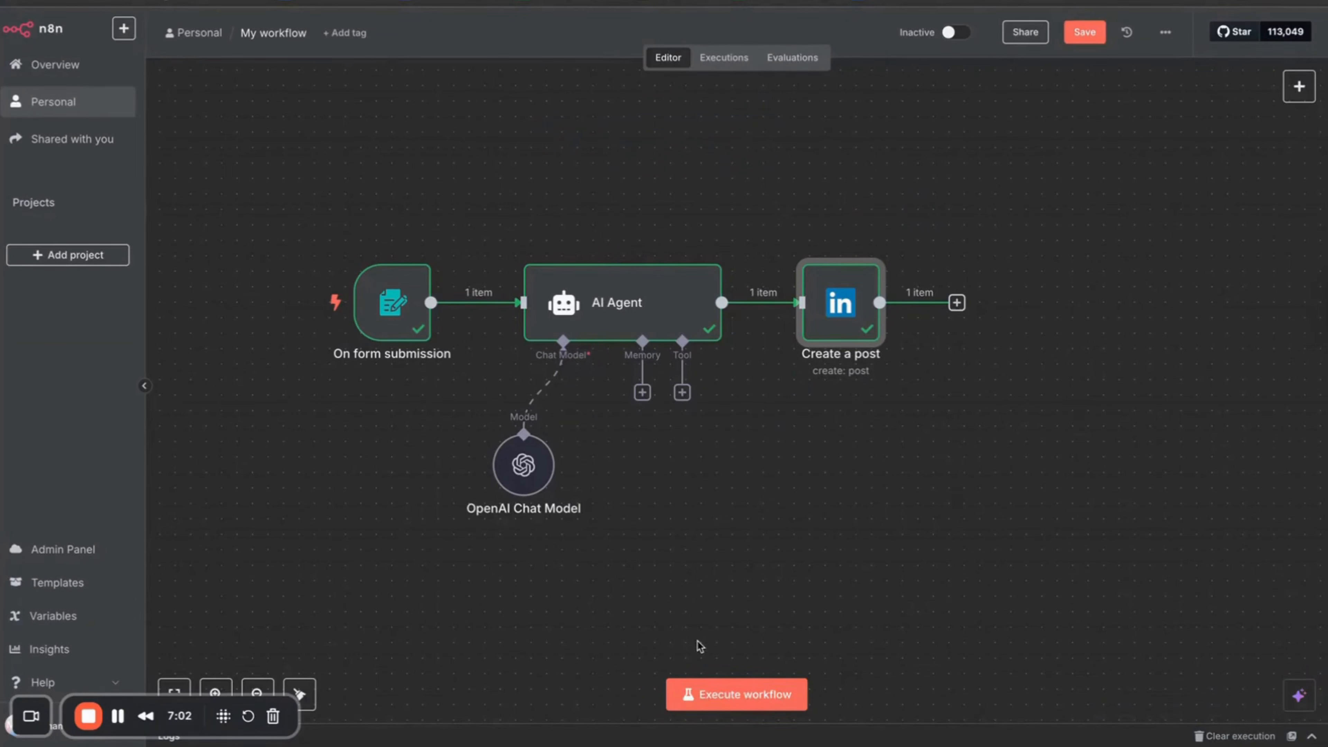
Execute the workflow again and submit the test form with the post title "How AI Agents changes the way of Working"
{"action": "left_click", "coordinate": [707, 693]}
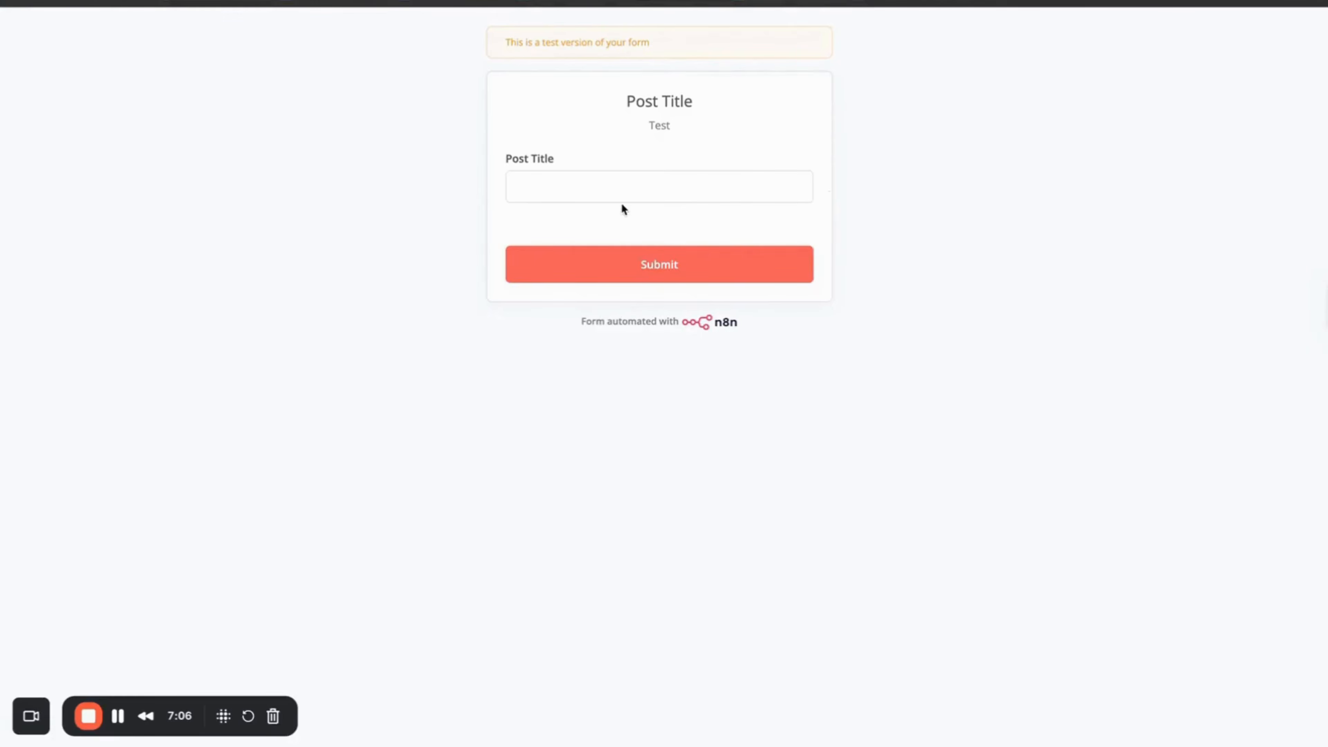
{"action": "left_click", "coordinate": [650, 185]}
{"action": "type", "text": "How AI"}
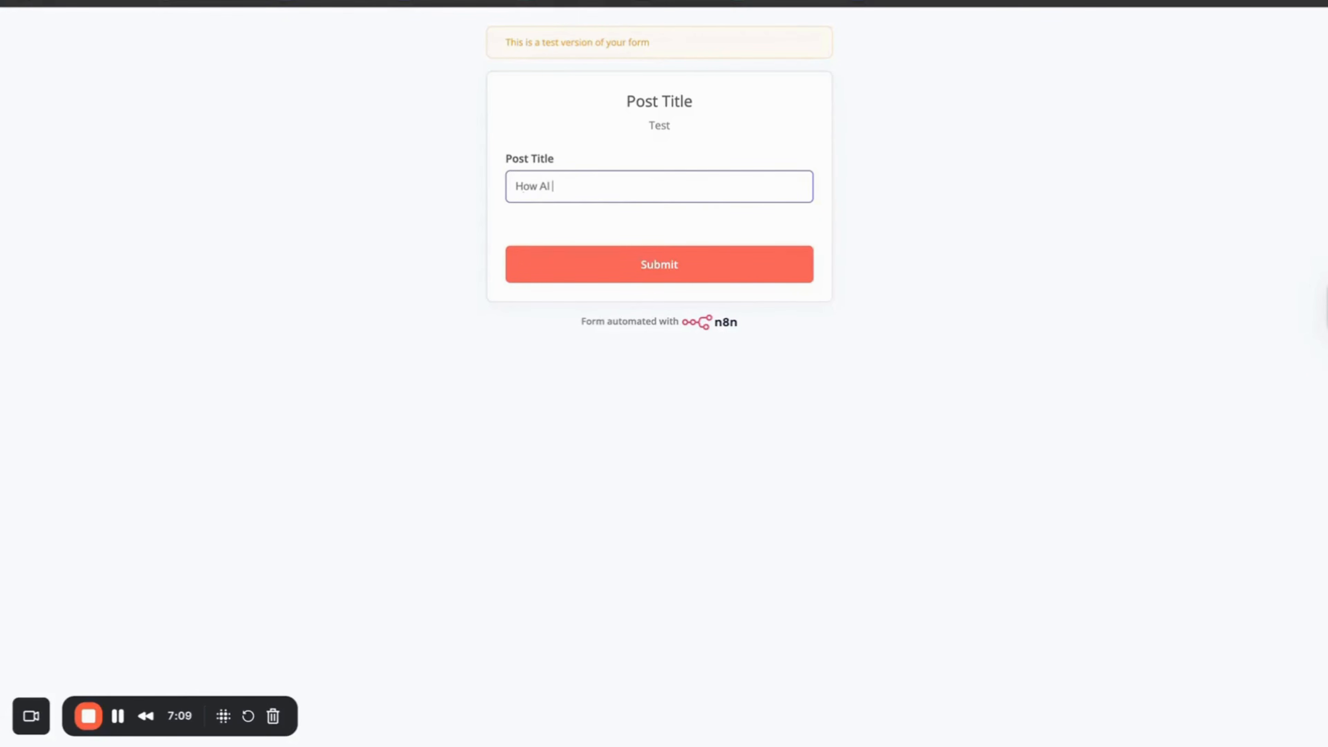
{"action": "type", "text": " Agents changes the way of Working"}
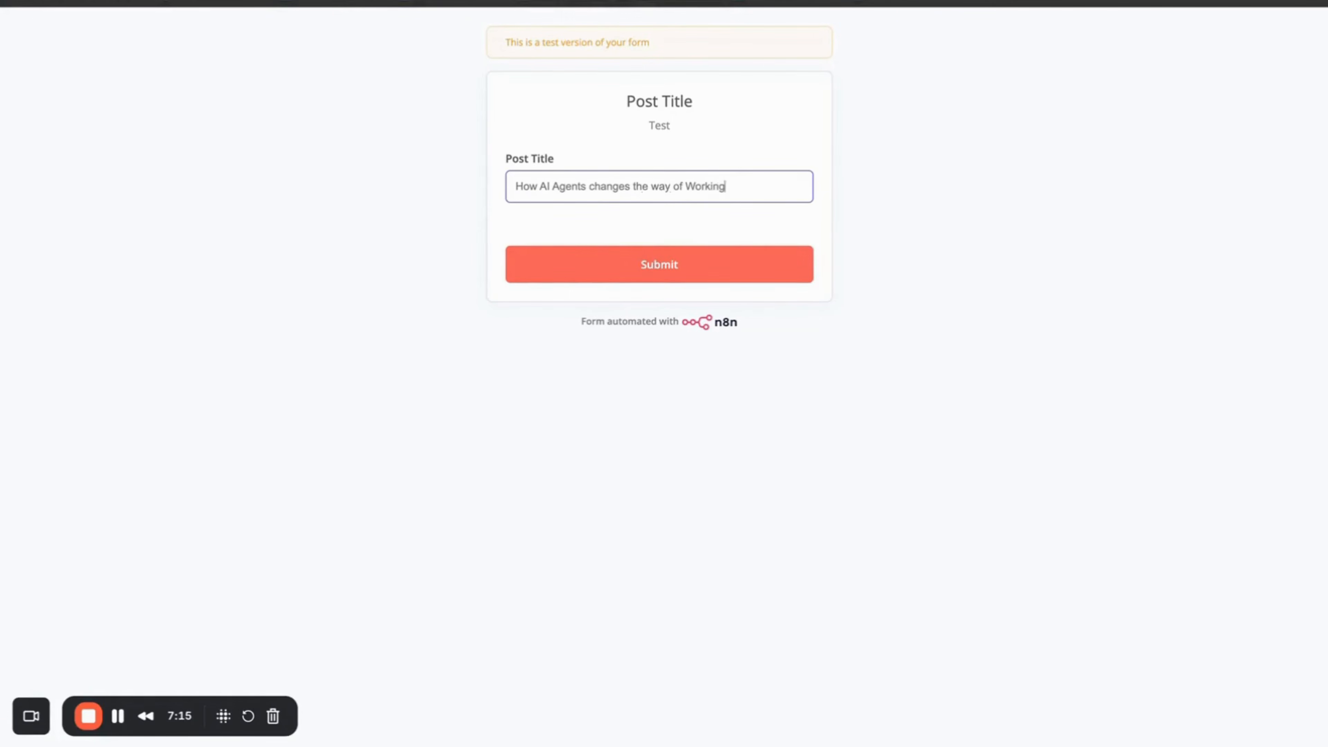
{"action": "left_click", "coordinate": [658, 261]}
Switch to the LinkedIn profile page, reload it, and open the newest post in the Activity section
{"action": "left_click", "coordinate": [788, 21]}
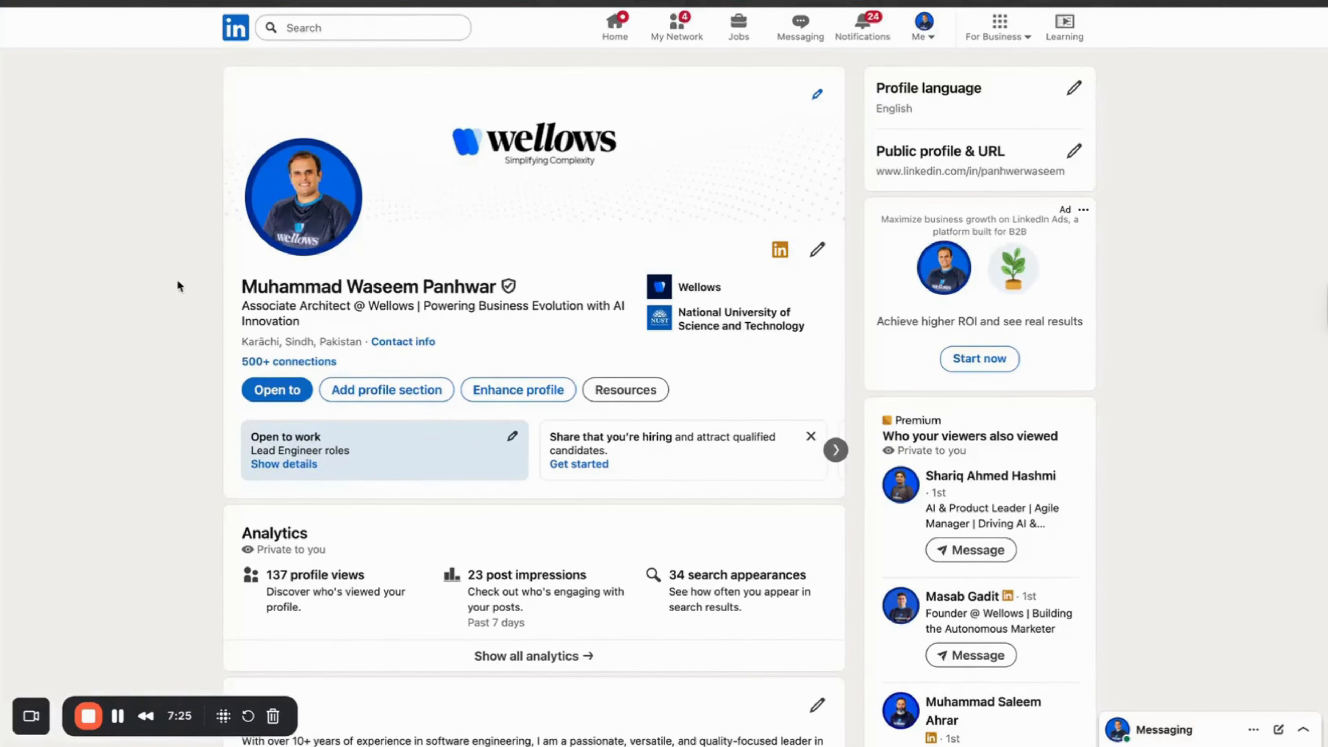
{"action": "key", "text": "super+r"}
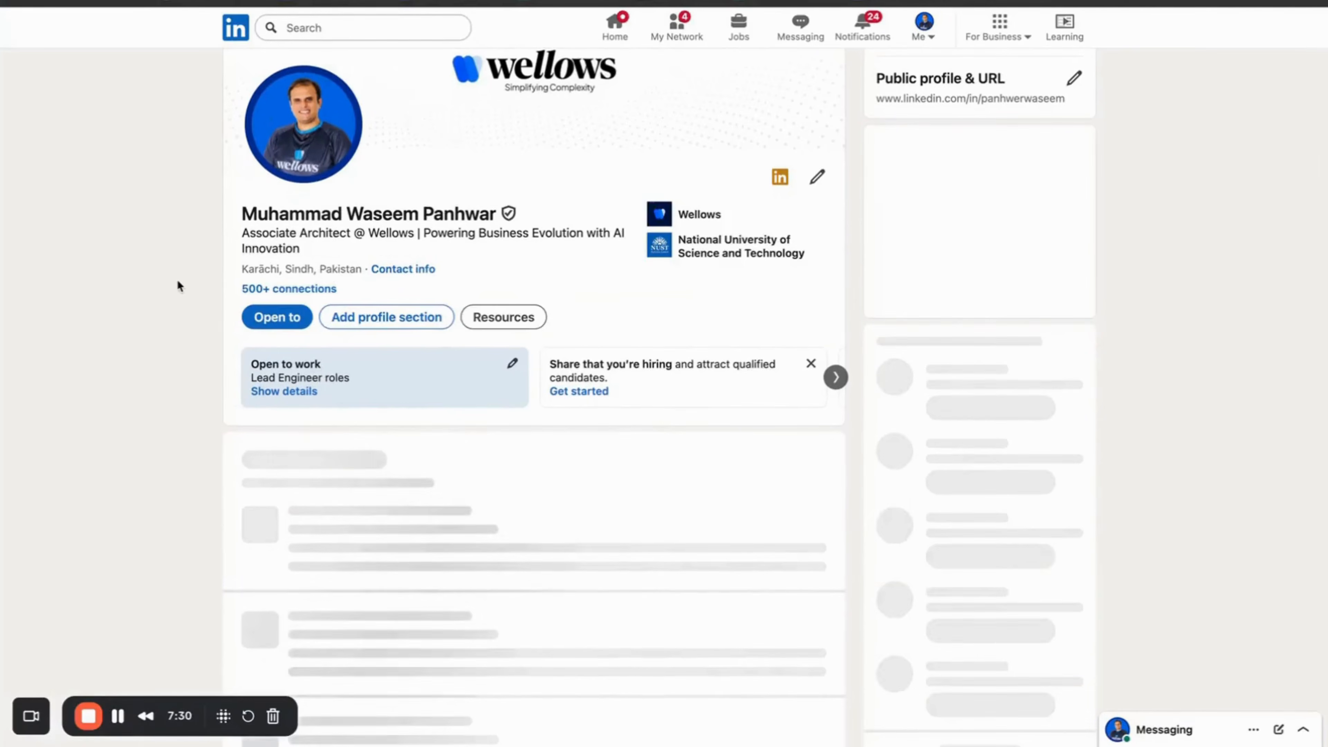
{"action": "scroll", "coordinate": [177, 286], "scroll_direction": "down", "scroll_amount": 3}
{"action": "scroll", "coordinate": [178, 286], "scroll_direction": "down", "scroll_amount": 7}
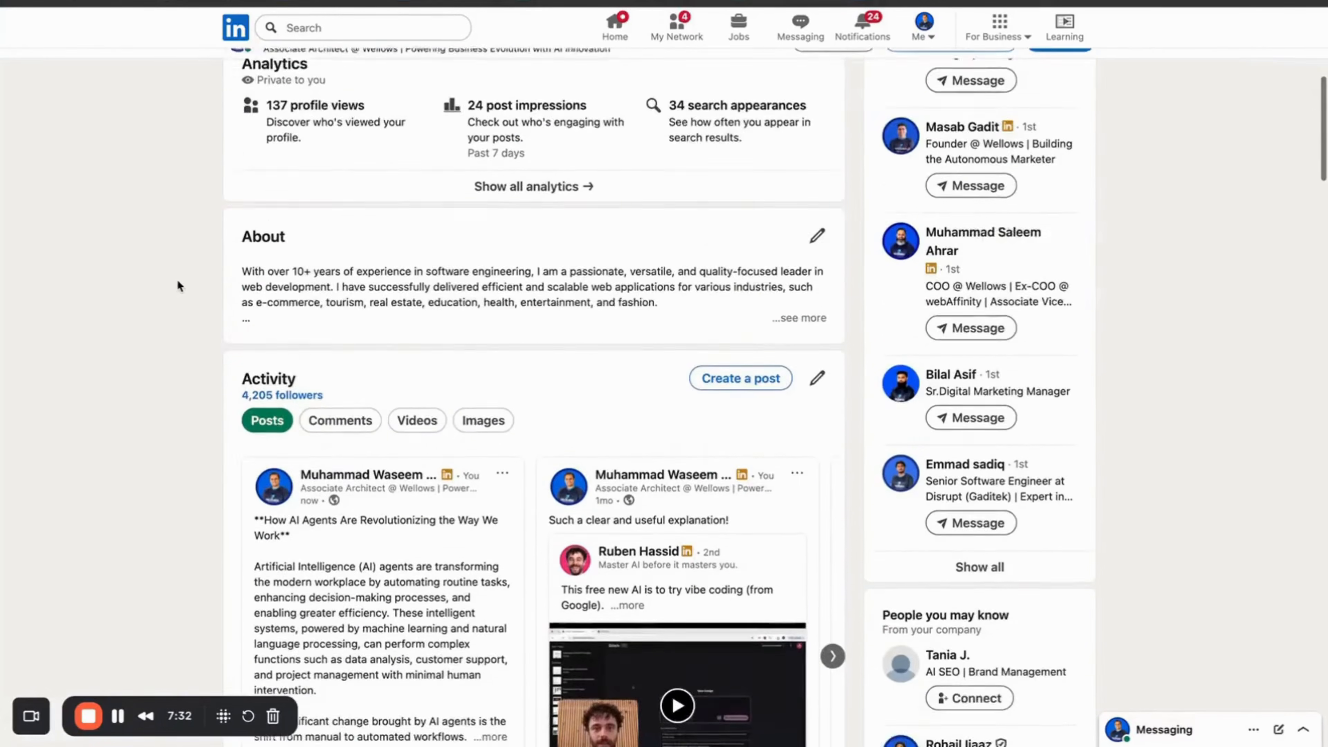
{"action": "left_click", "coordinate": [349, 447]}
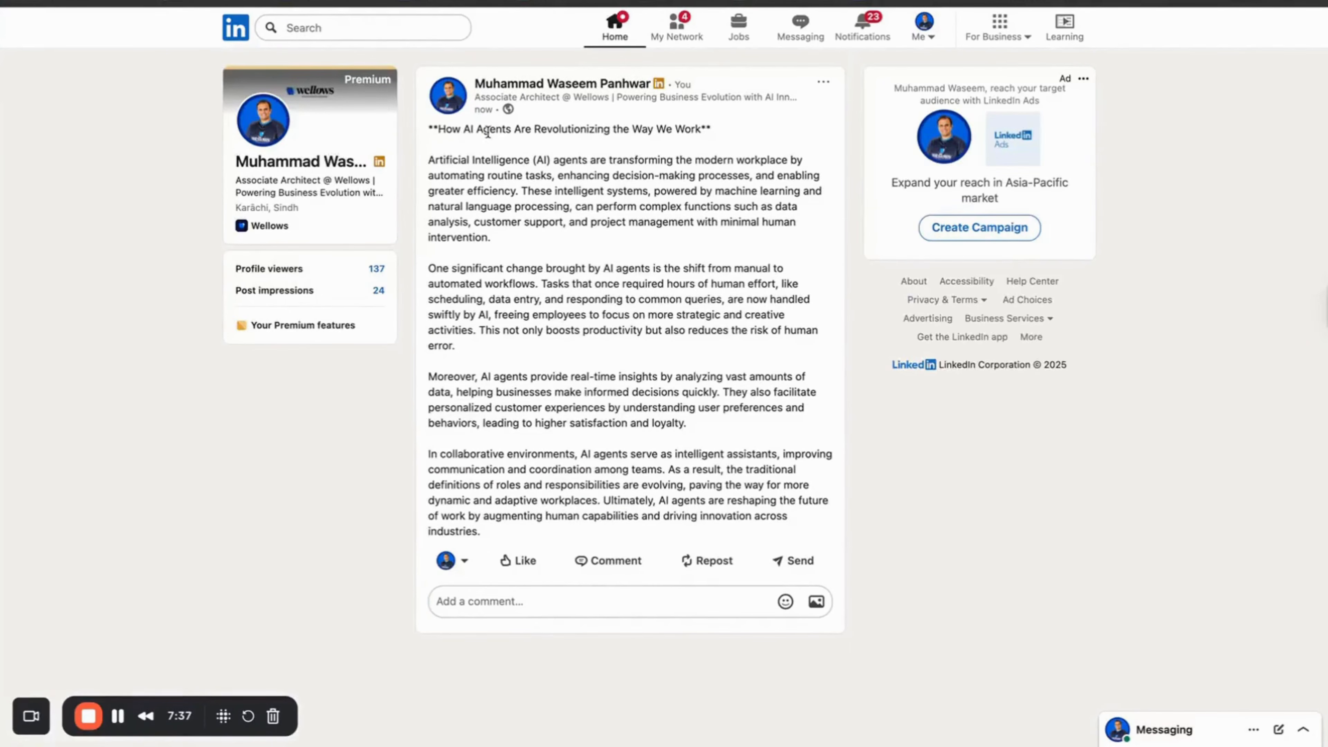
Delete the generated test post from LinkedIn and switch back to the n8n workflow
{"action": "left_click", "coordinate": [824, 82]}
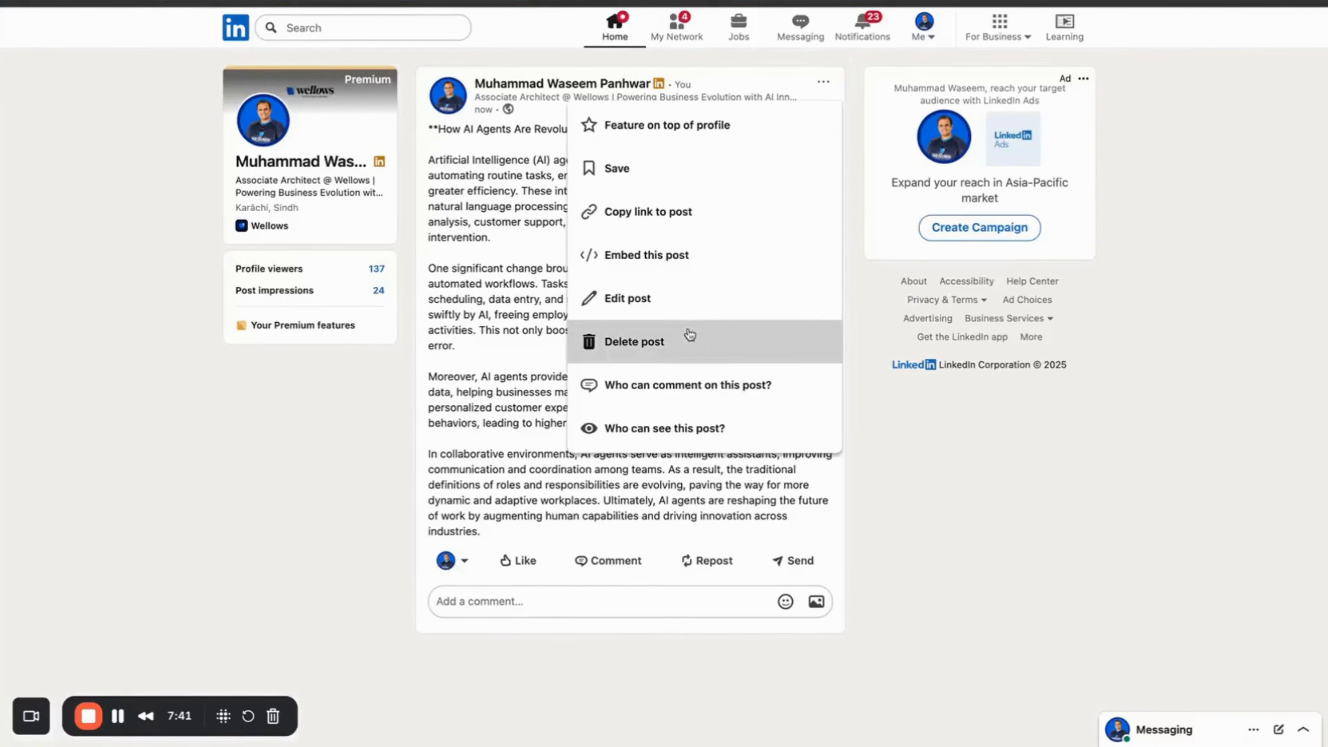
{"action": "left_click", "coordinate": [691, 335]}
{"action": "left_click", "coordinate": [737, 140]}
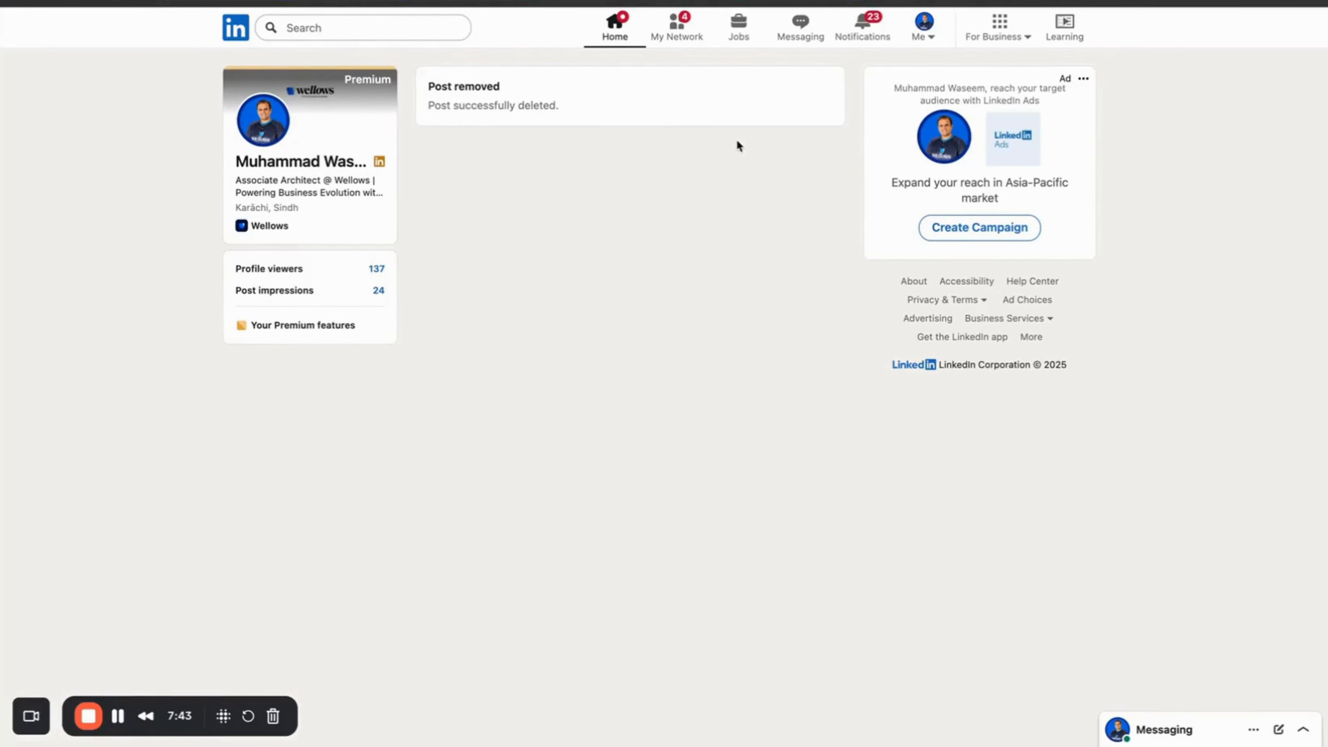
{"action": "left_click", "coordinate": [758, 2]}
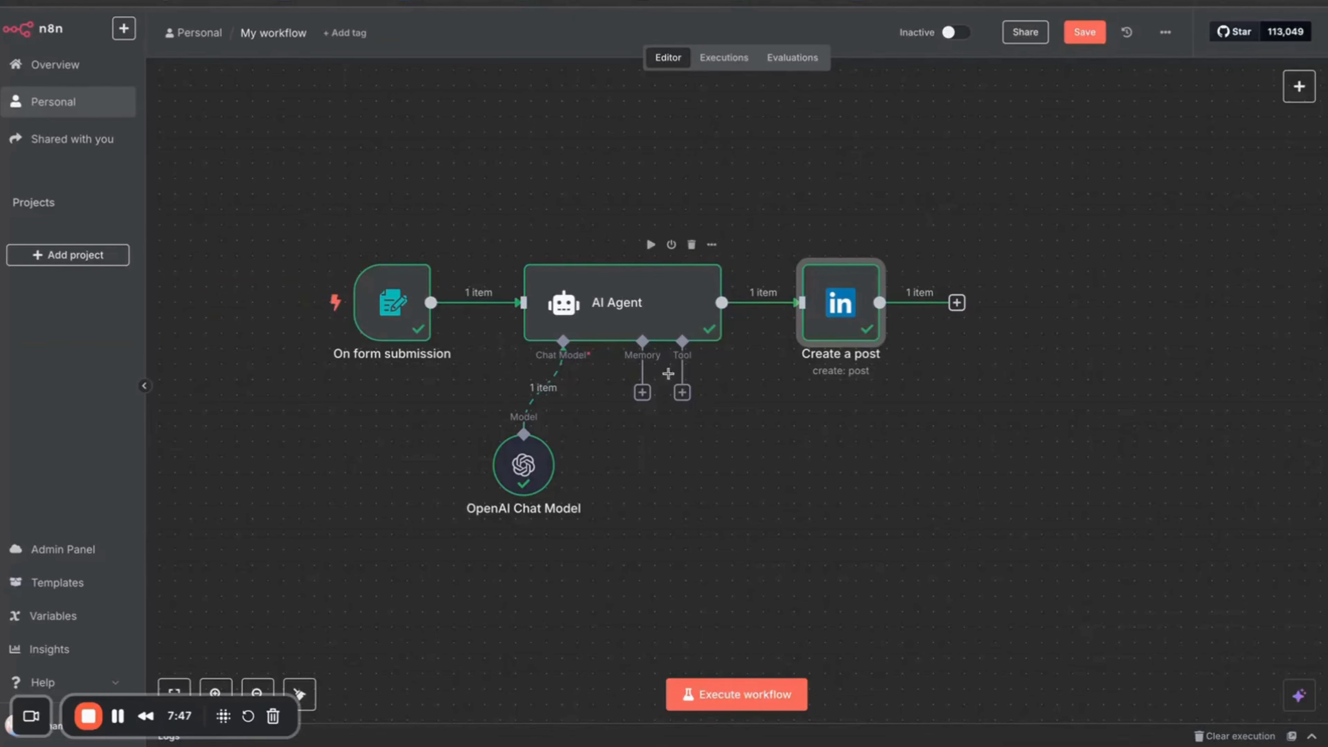
Search the node library for "sche" to look at the schedule trigger option, and close the library without adding a node
{"action": "mouse_move", "coordinate": [378, 298]}
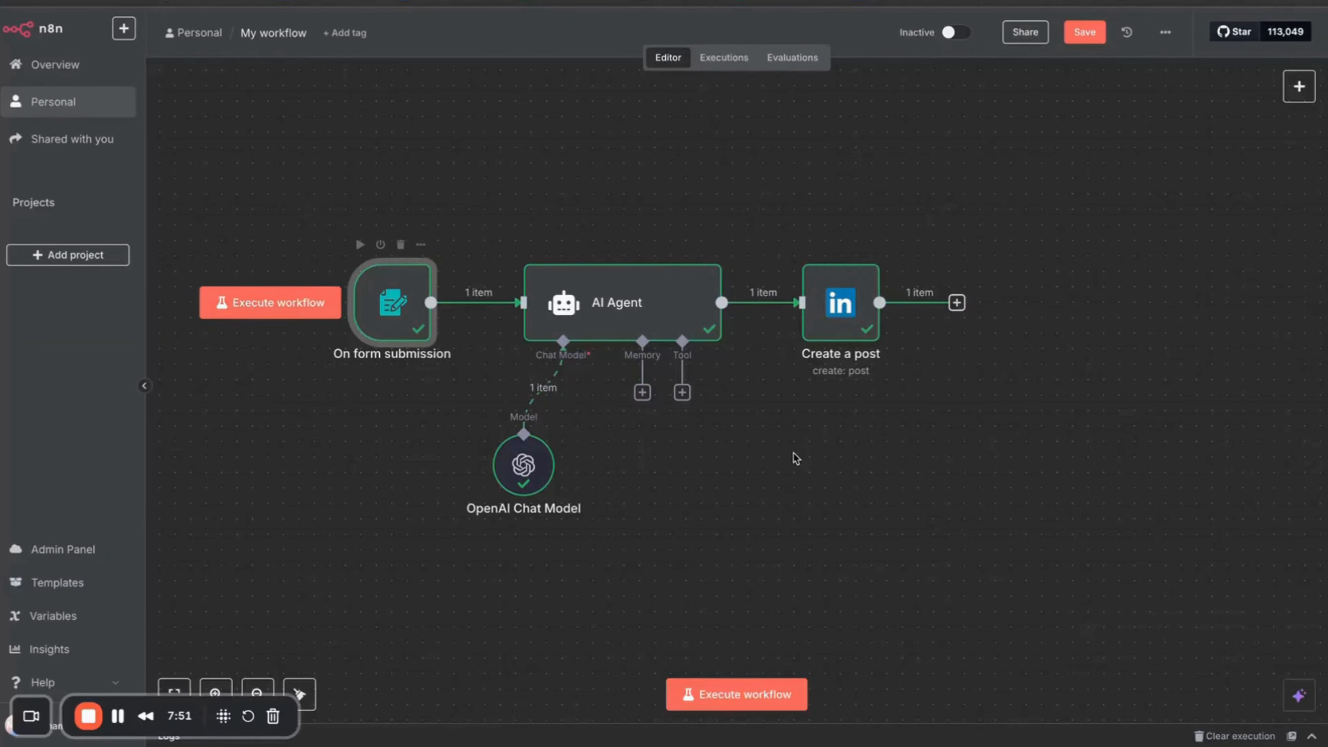
{"action": "left_click", "coordinate": [1299, 87]}
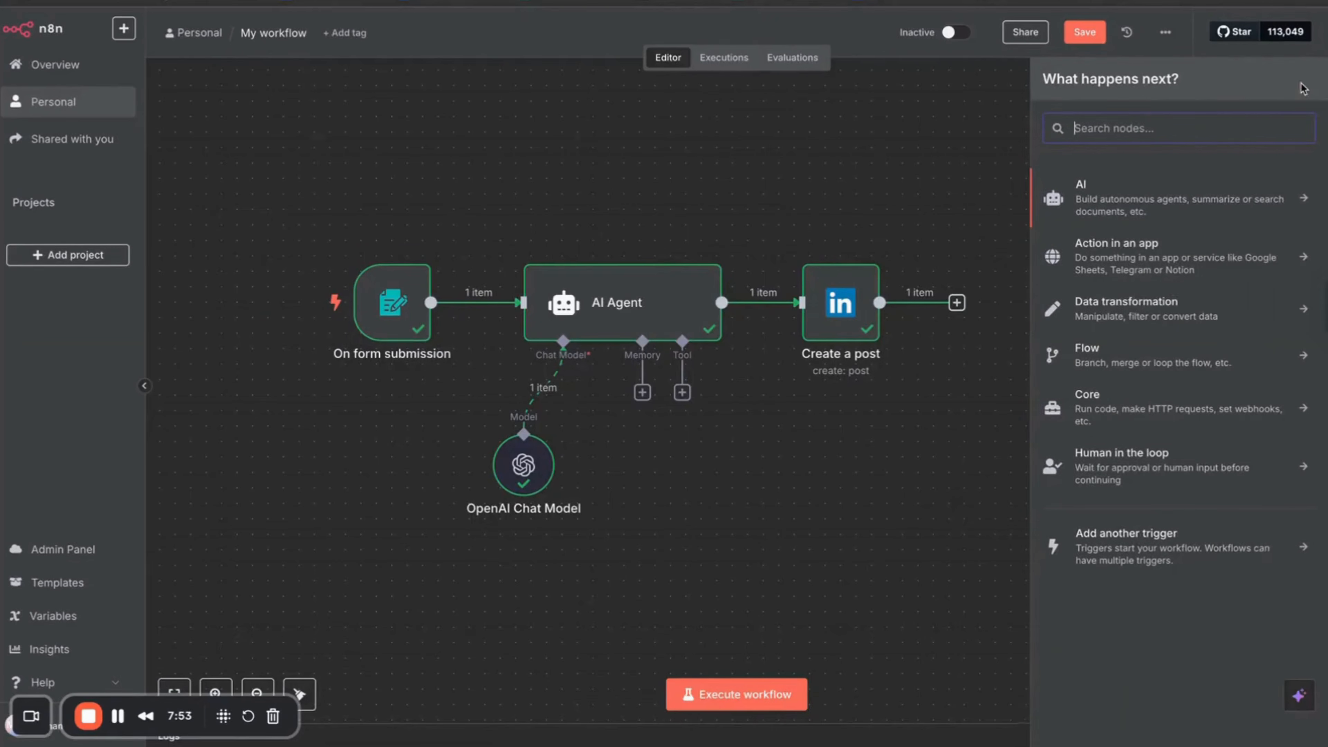
{"action": "type", "text": "sche"}
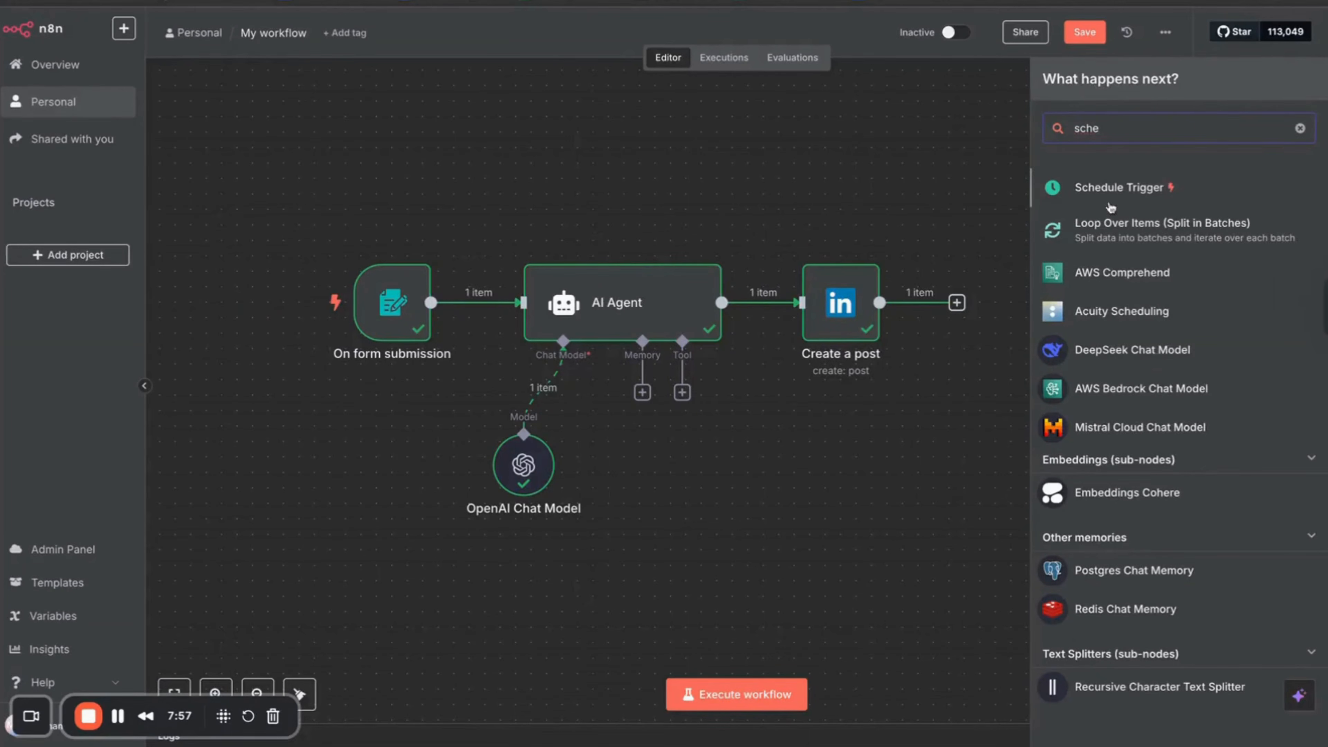
{"action": "left_click", "coordinate": [915, 437]}
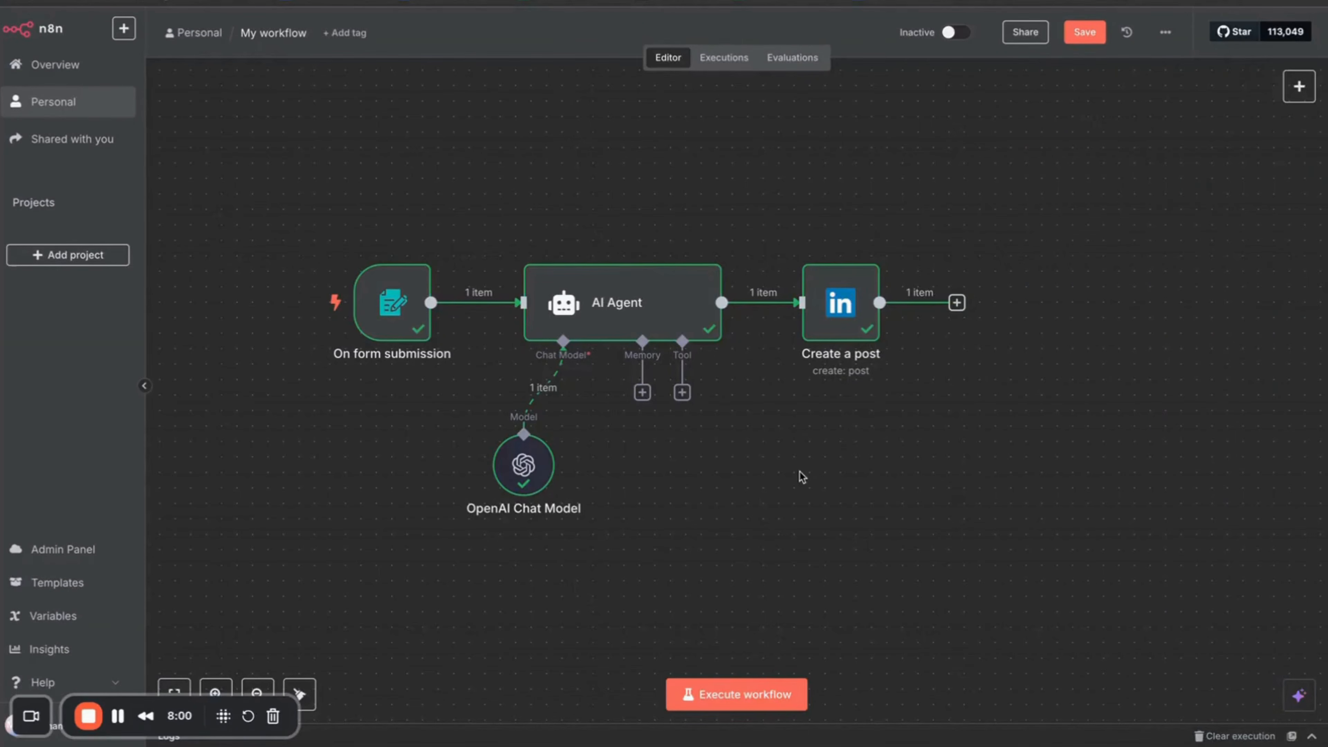